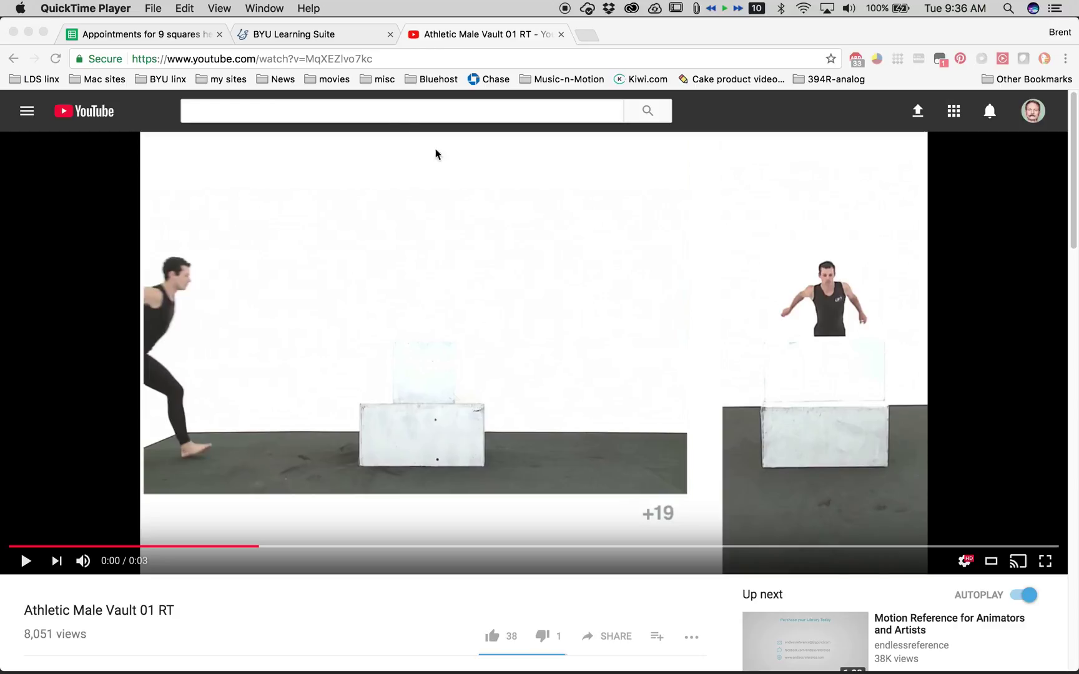
- Play and replay the Athletic Male Vault 01 RT clip on YouTube to study the vaulting motion, pausing it partway through
scroll(284, 591, down, 4)
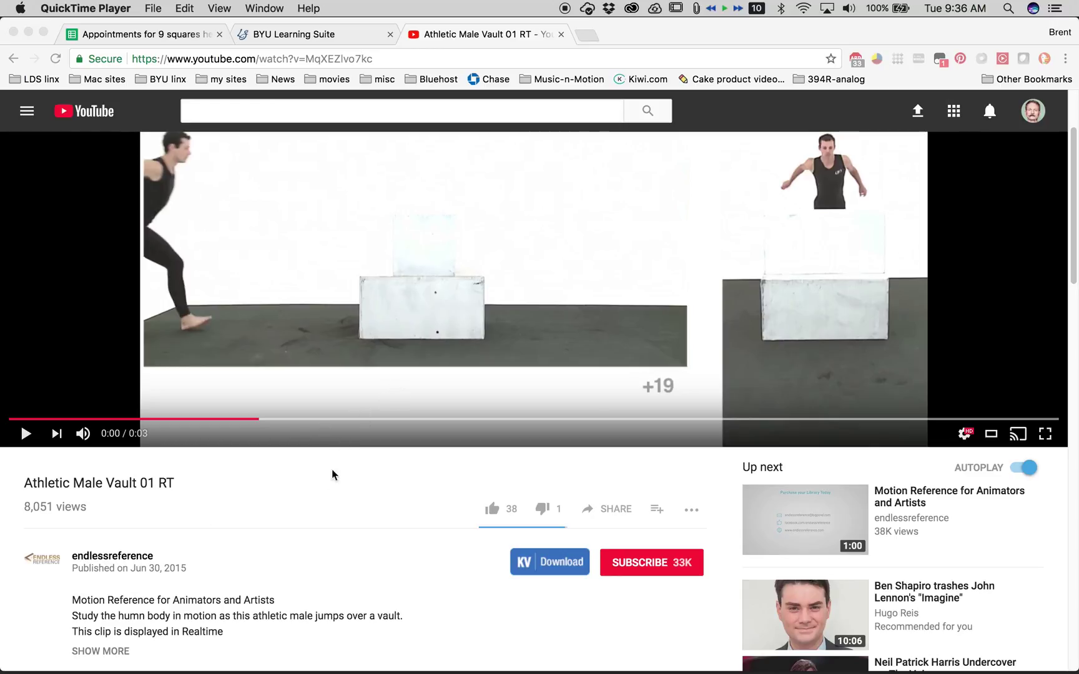
scroll(335, 542, up, 3)
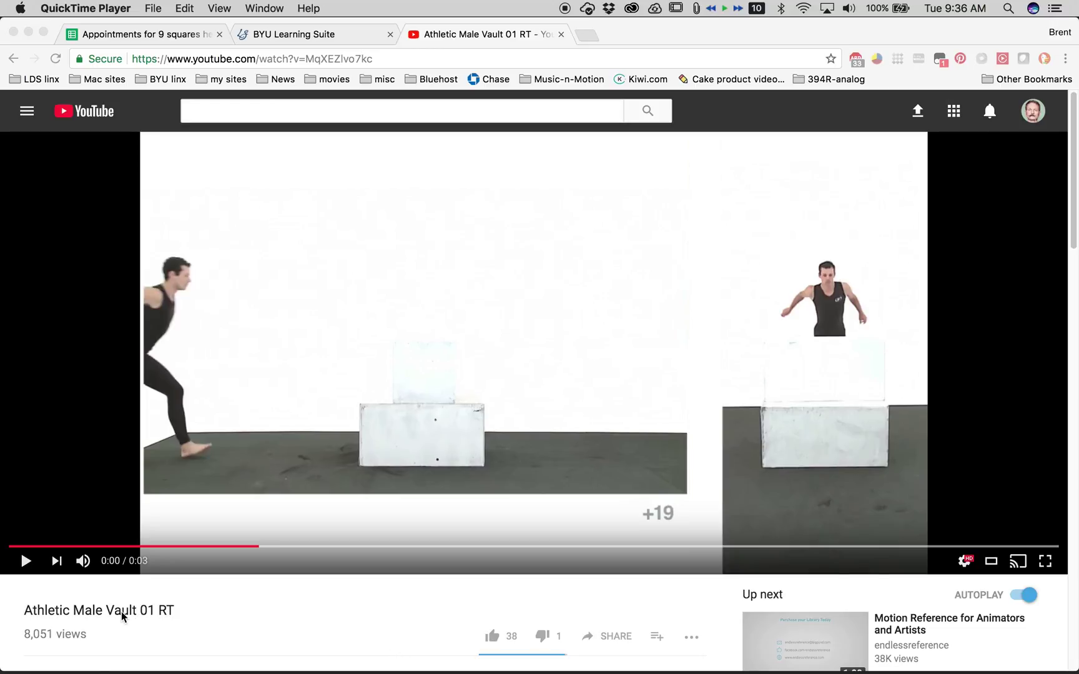
click(24, 562)
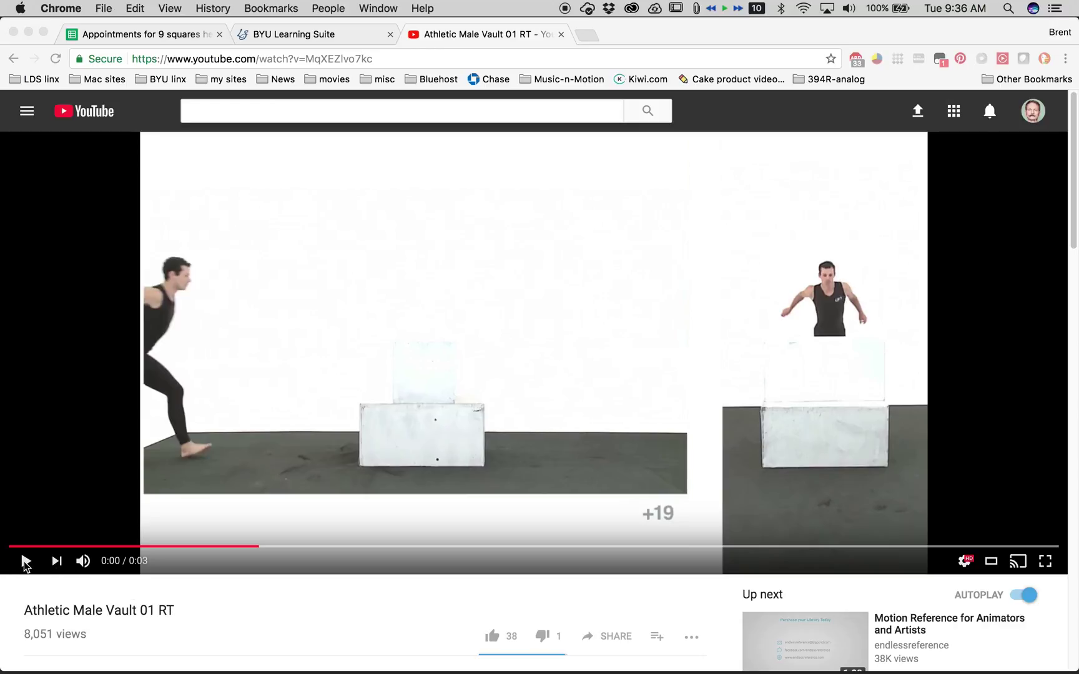
click(25, 561)
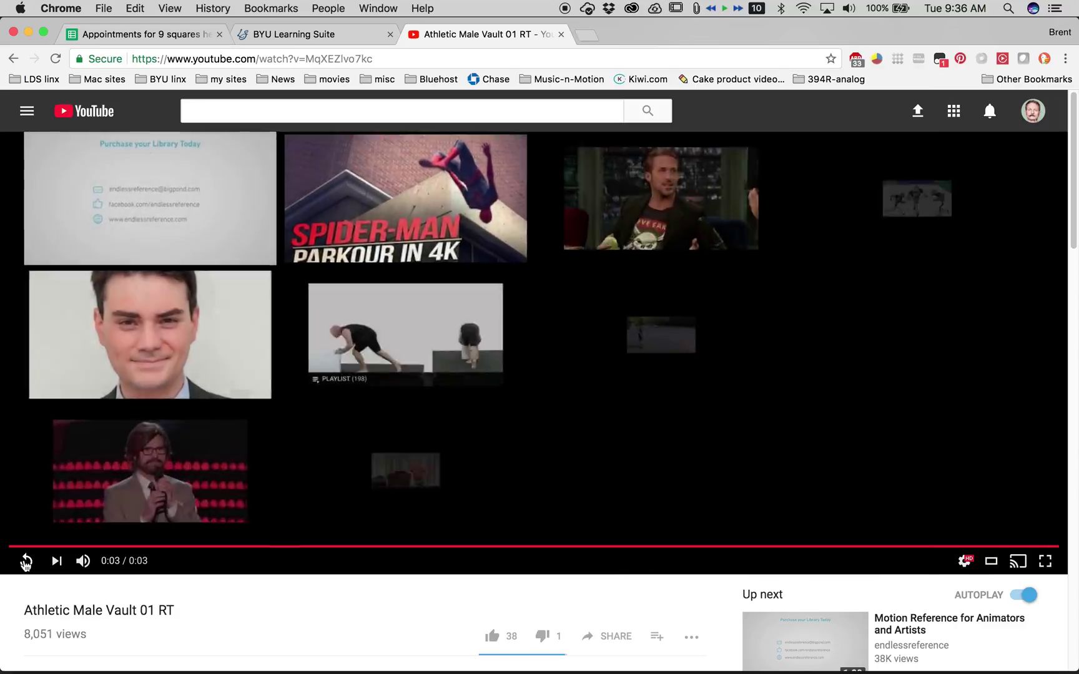
click(25, 562)
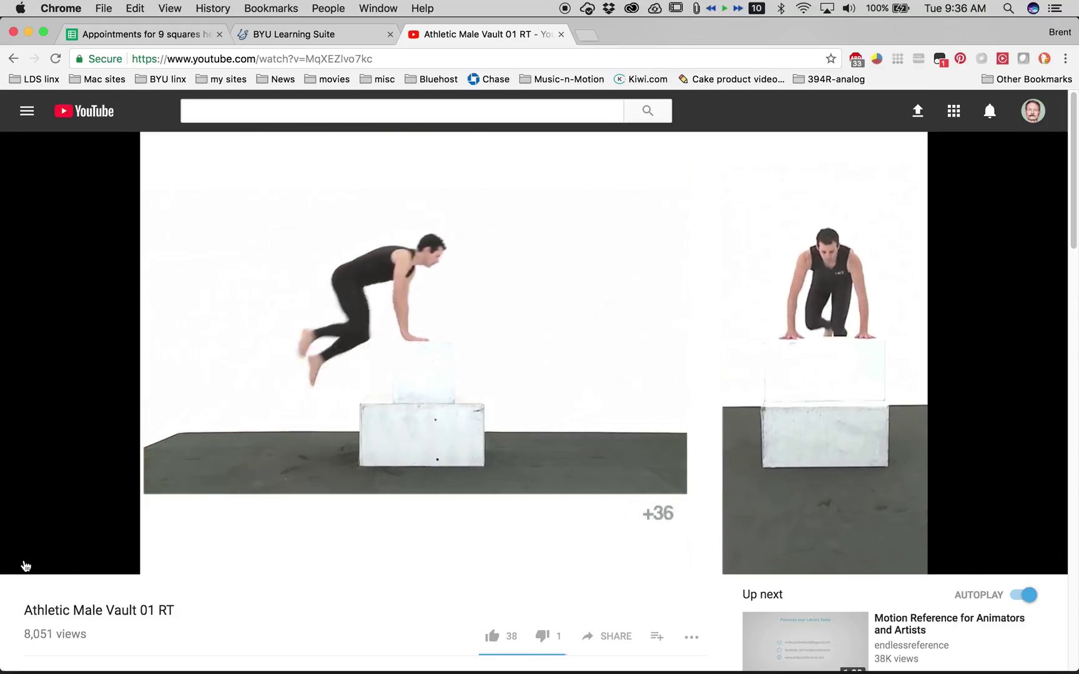
click(26, 560)
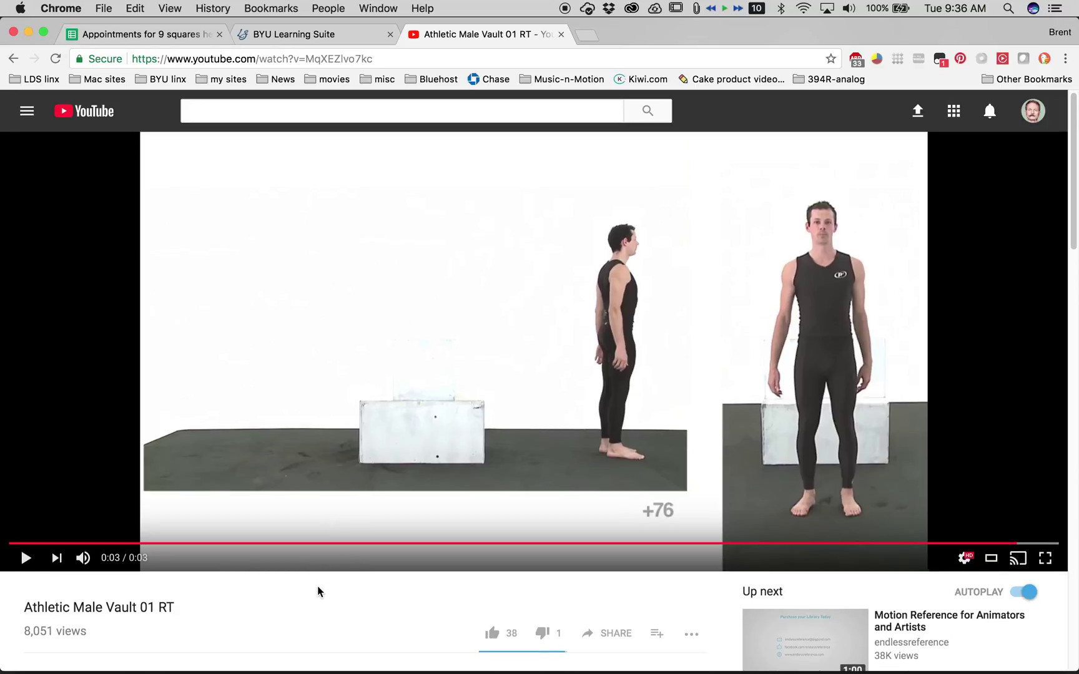
scroll(318, 588, down, 10)
scroll(313, 551, down, 4)
scroll(306, 547, up, 15)
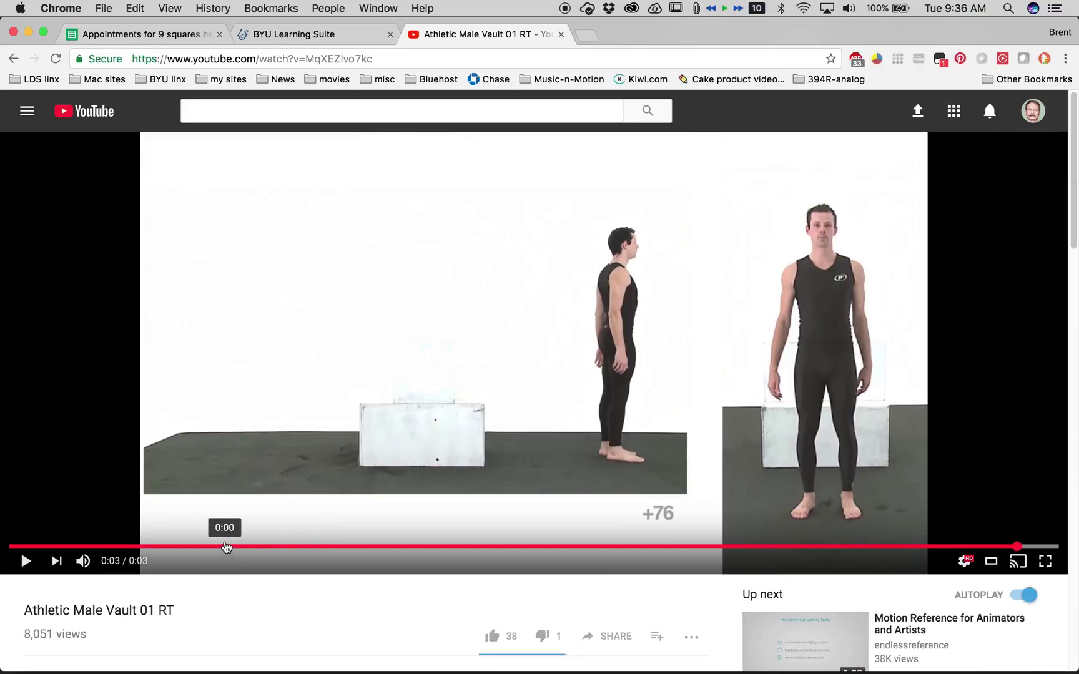
drag(212, 547, 1, 545)
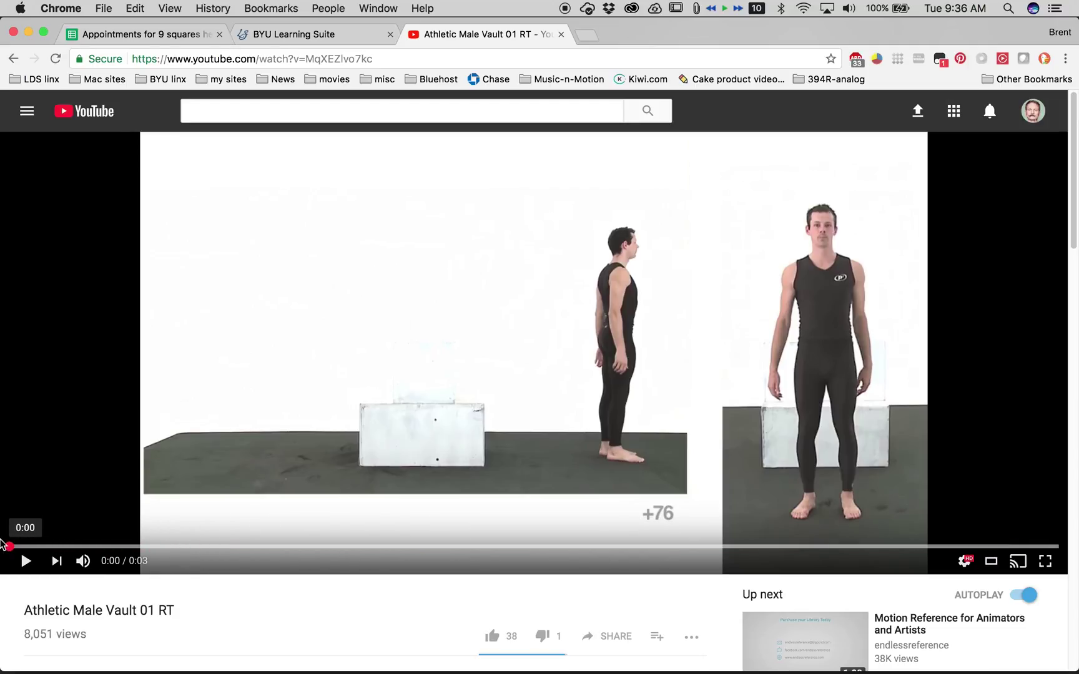
click(25, 561)
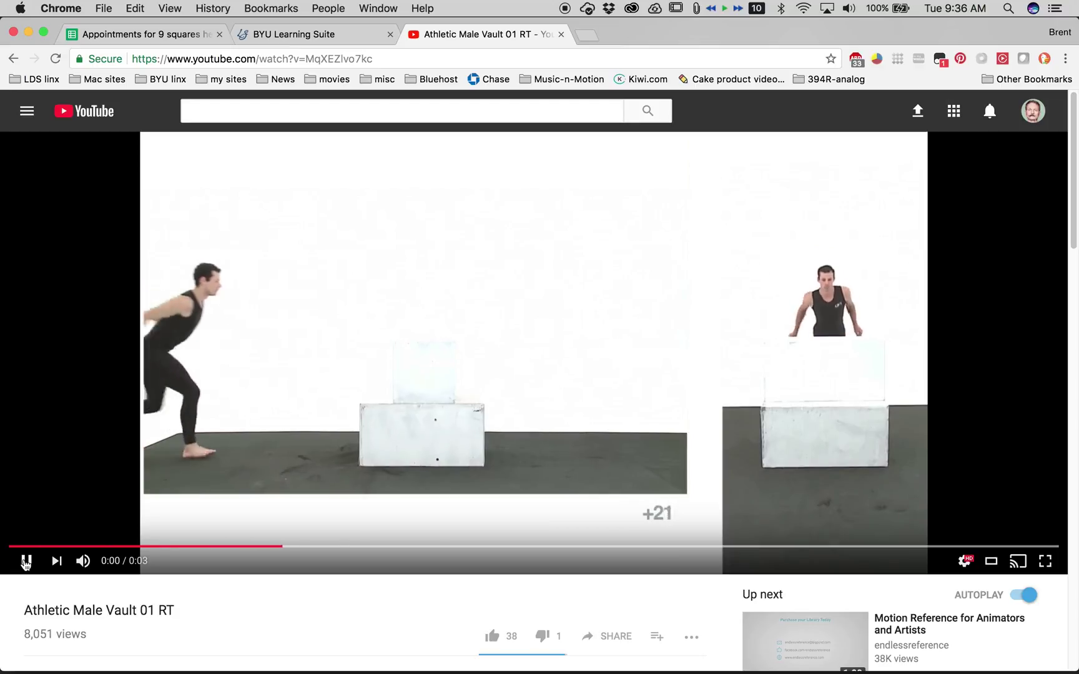
click(25, 561)
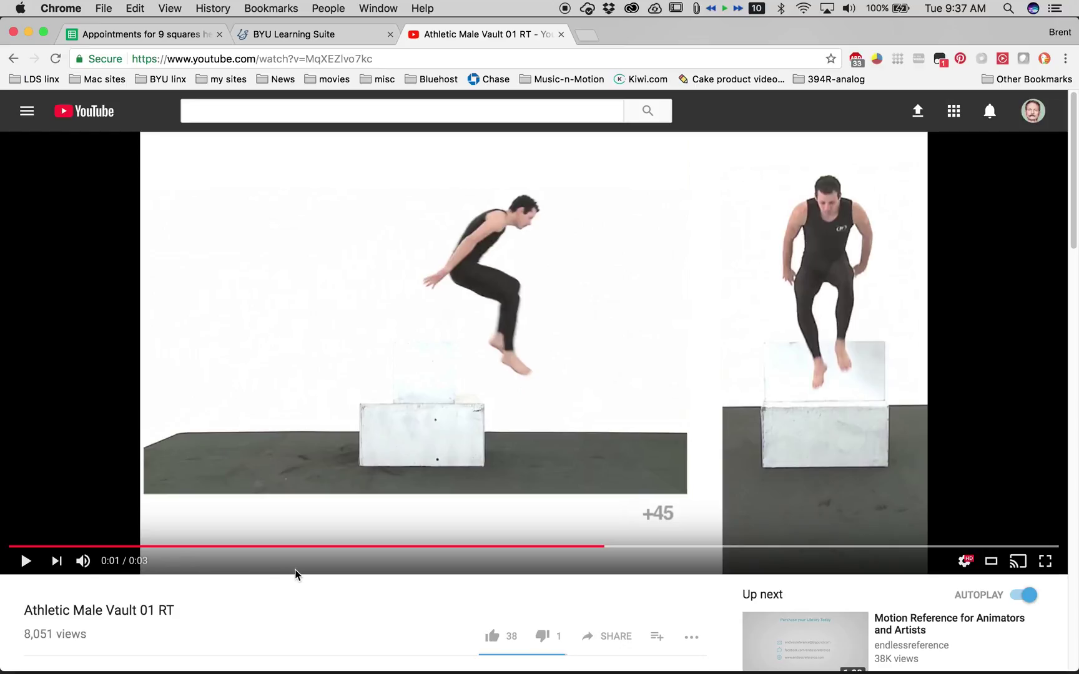
- Copy the YouTube clip's URL and open keepvid.com in a new browser tab
click(213, 61)
key(super+c)
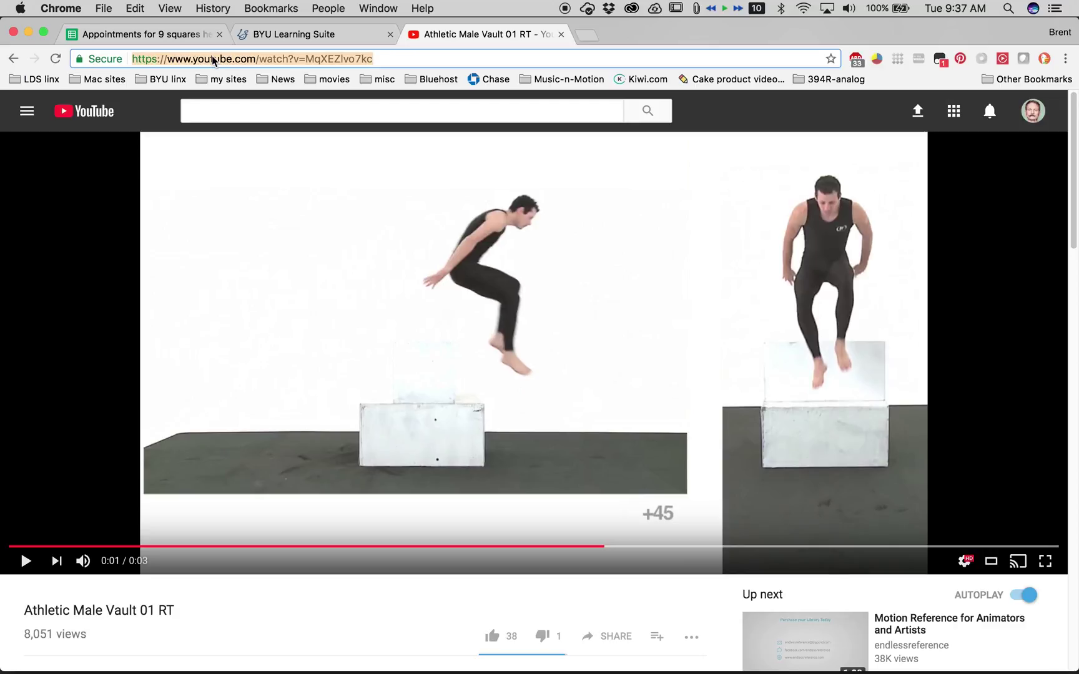
click(584, 37)
text(keepvid)
key(Return)
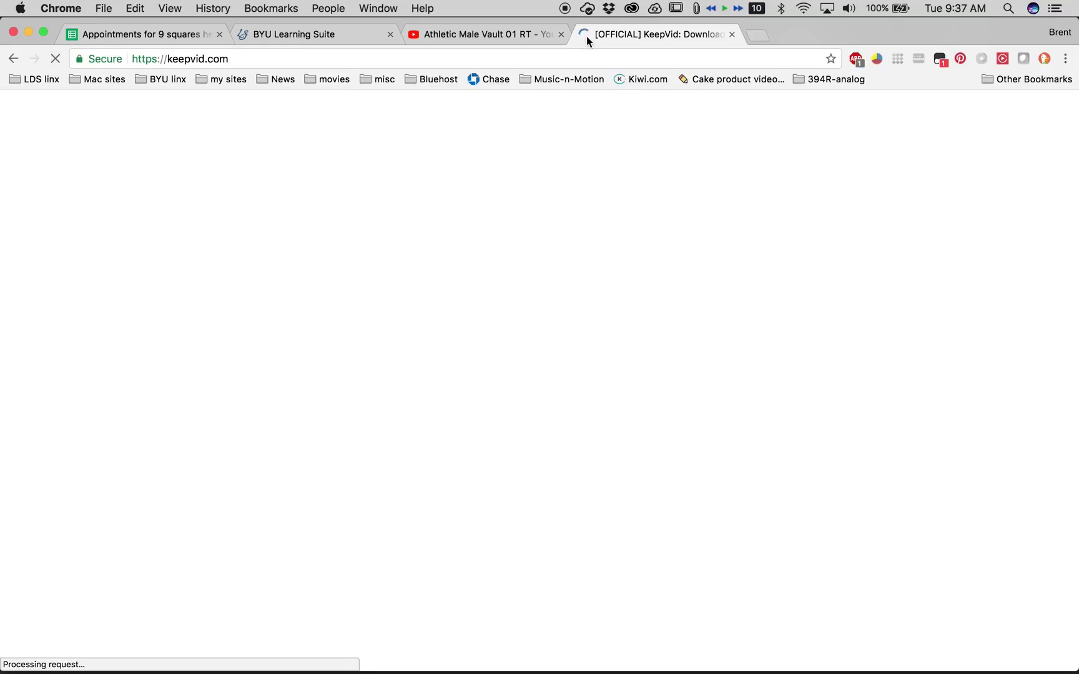
- Submit the copied YouTube link to KeepVid and download the clip as the Max 720p MP4
click(333, 229)
key(super+v)
click(773, 231)
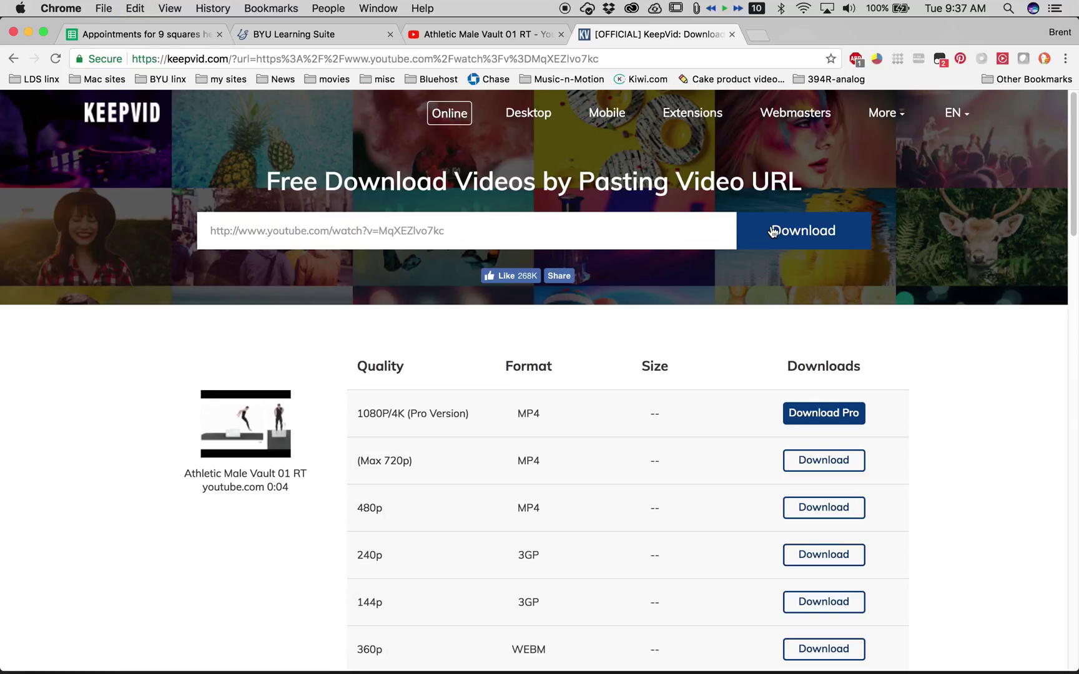
scroll(970, 390, down, 3)
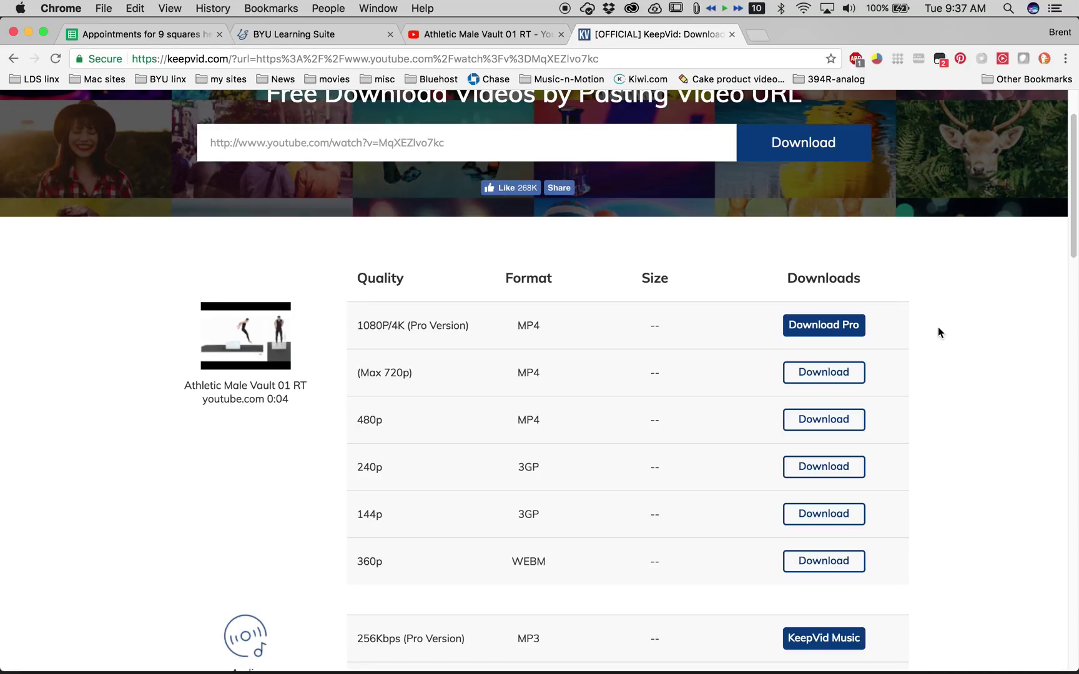
scroll(952, 365, up, 3)
scroll(954, 377, down, 4)
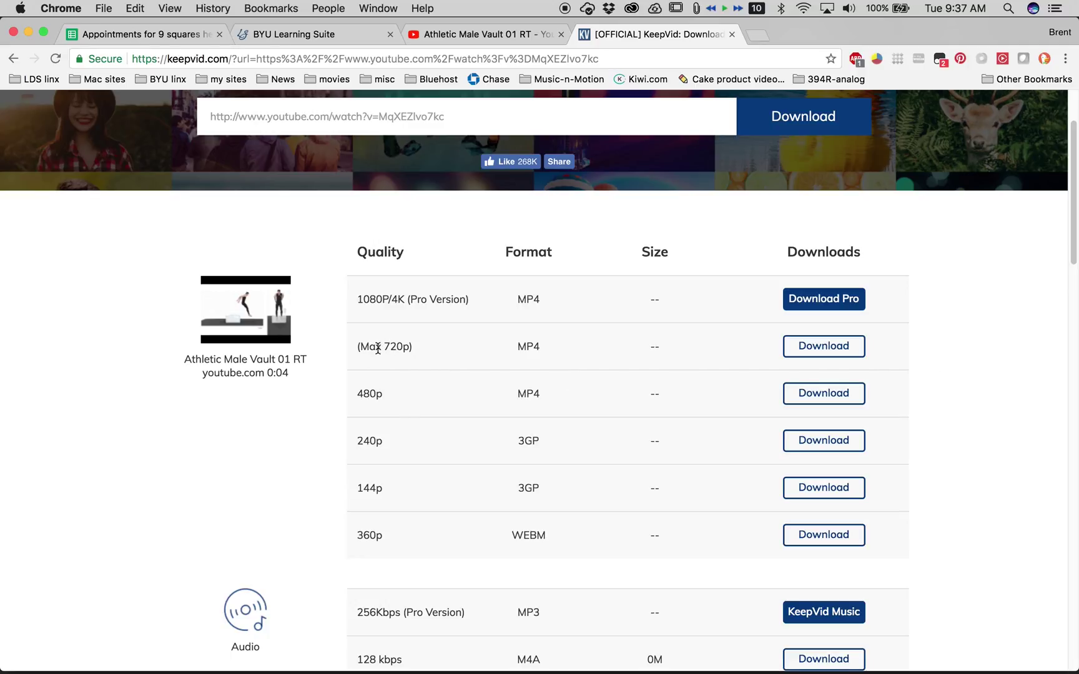
click(812, 348)
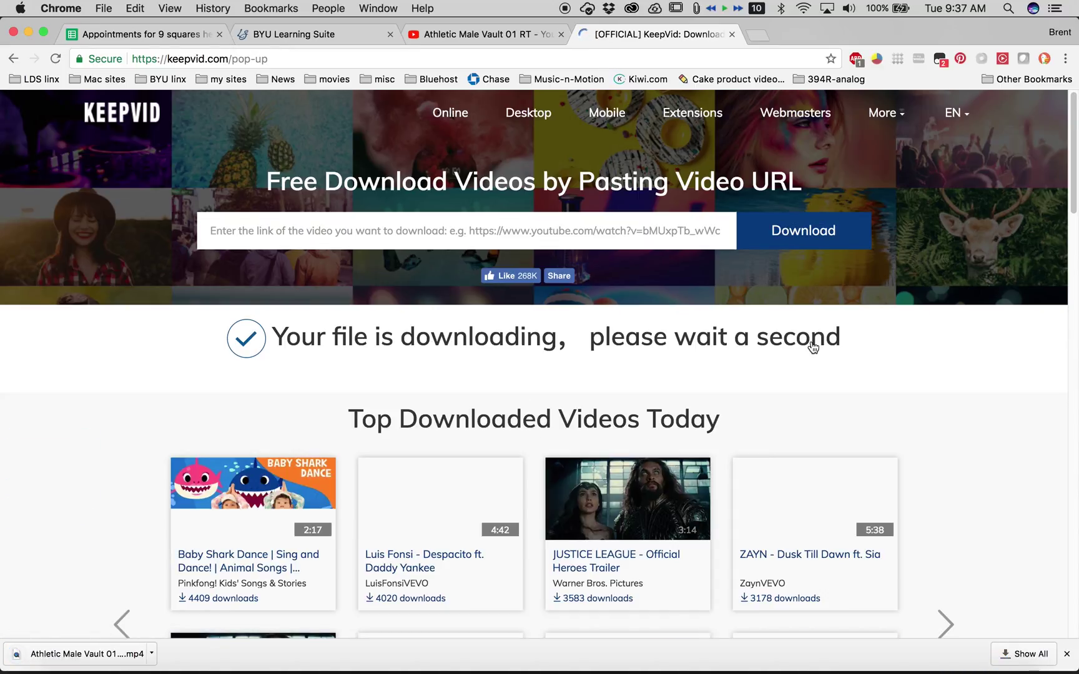
- Reveal the downloaded Athletic Male Vault 01 RT.mp4 in Finder and open it in Photoshop
click(152, 653)
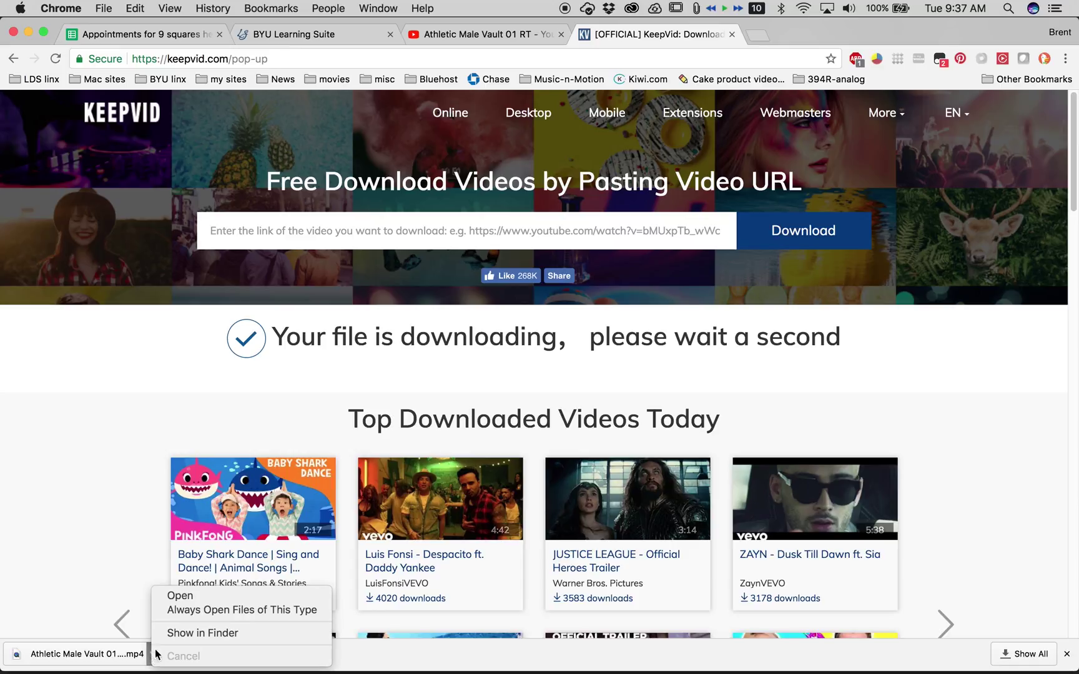
click(185, 633)
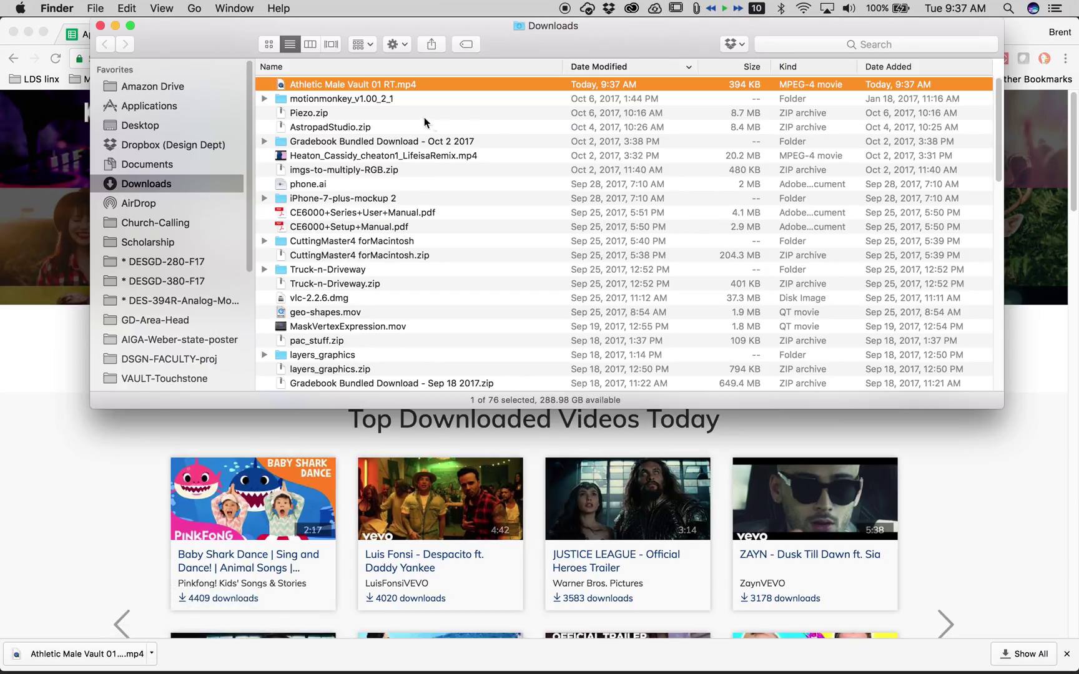
drag(353, 83, 412, 655)
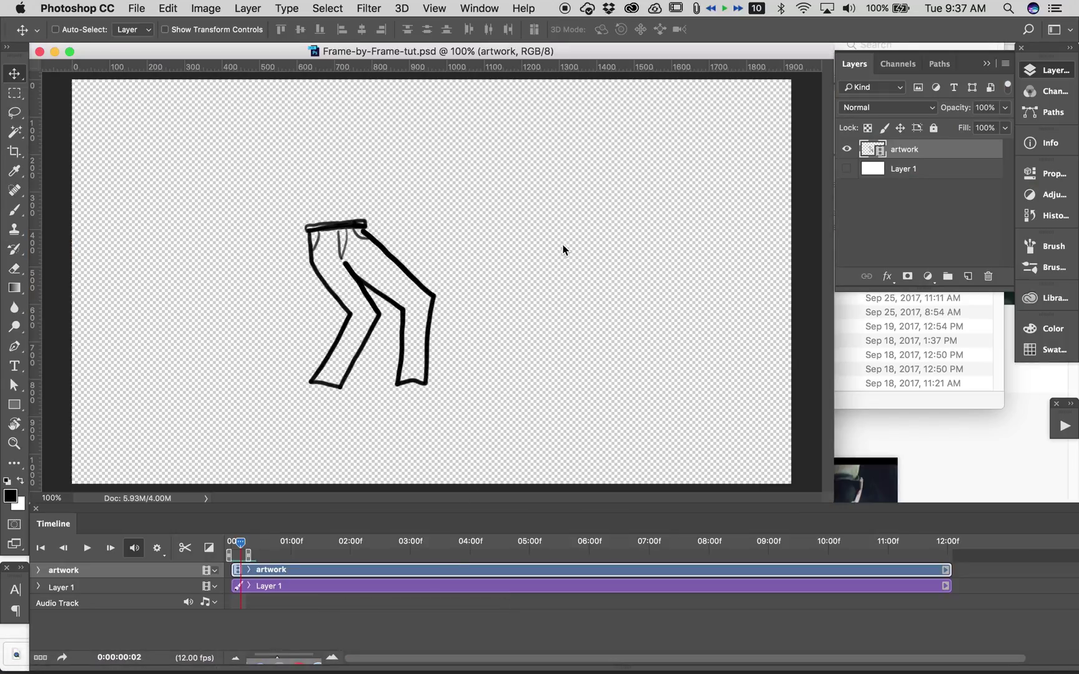
- Close Frame-by-Frame-tut.psd and enlarge the vault video's document window to fill the workspace above the timeline
drag(541, 368, 832, 494)
drag(168, 71, 161, 56)
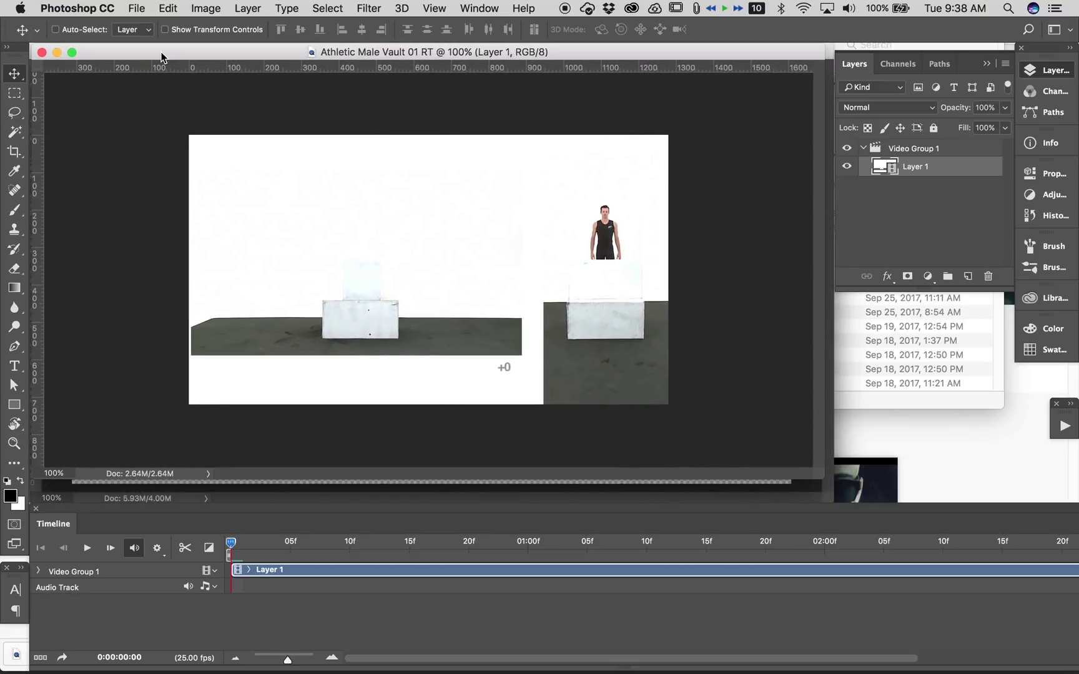
click(816, 485)
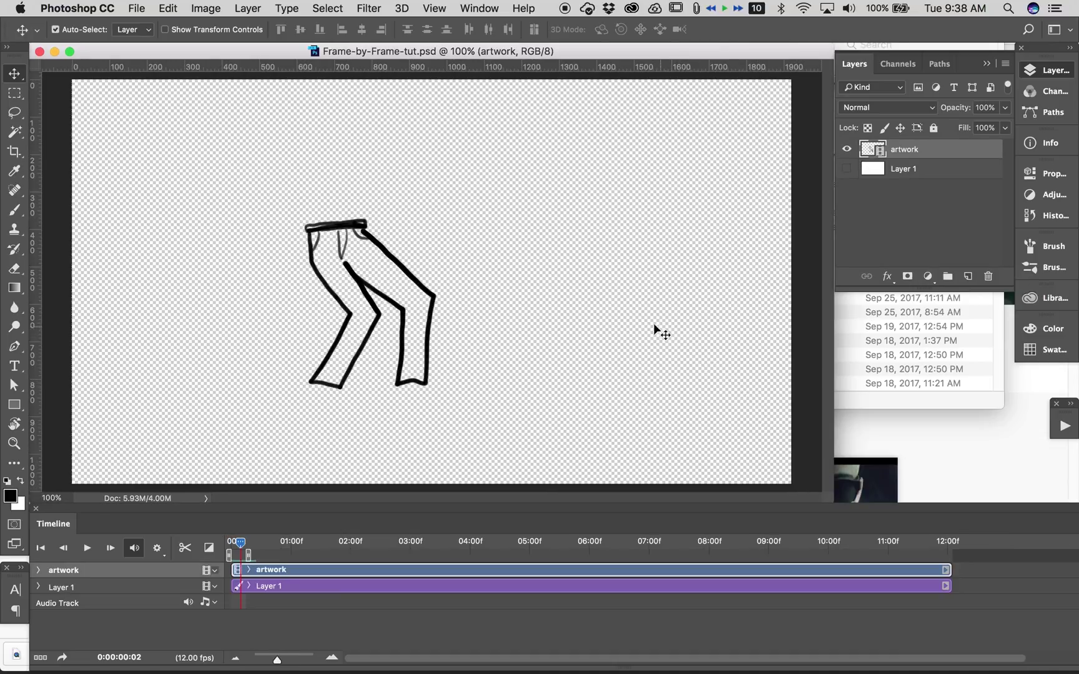
key(super+w)
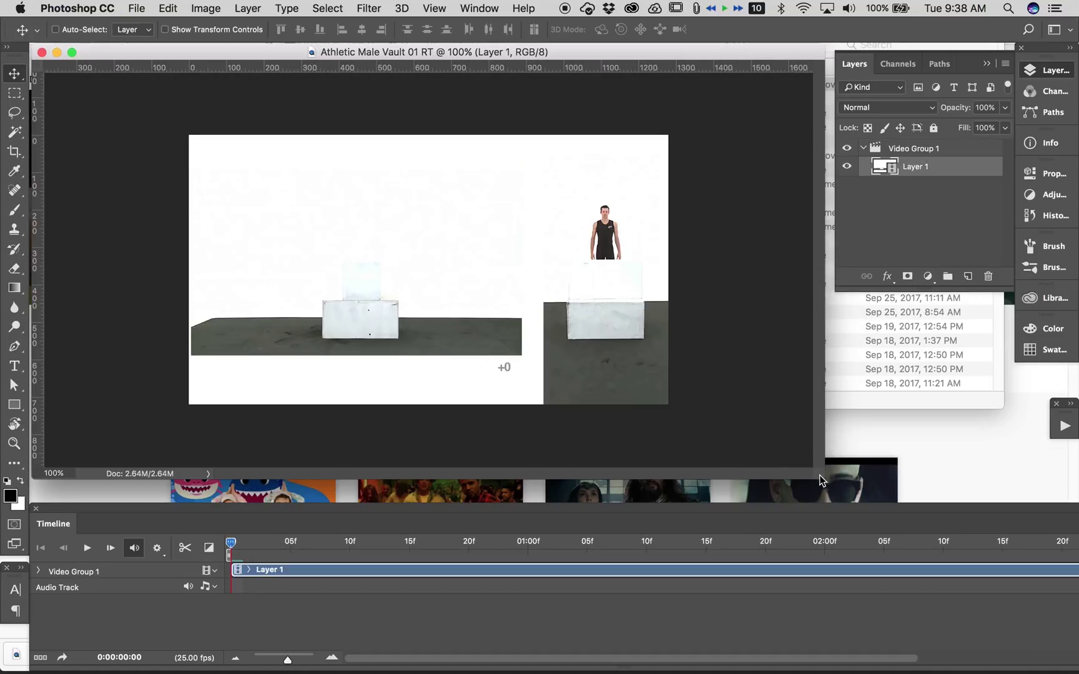
drag(818, 475, 831, 503)
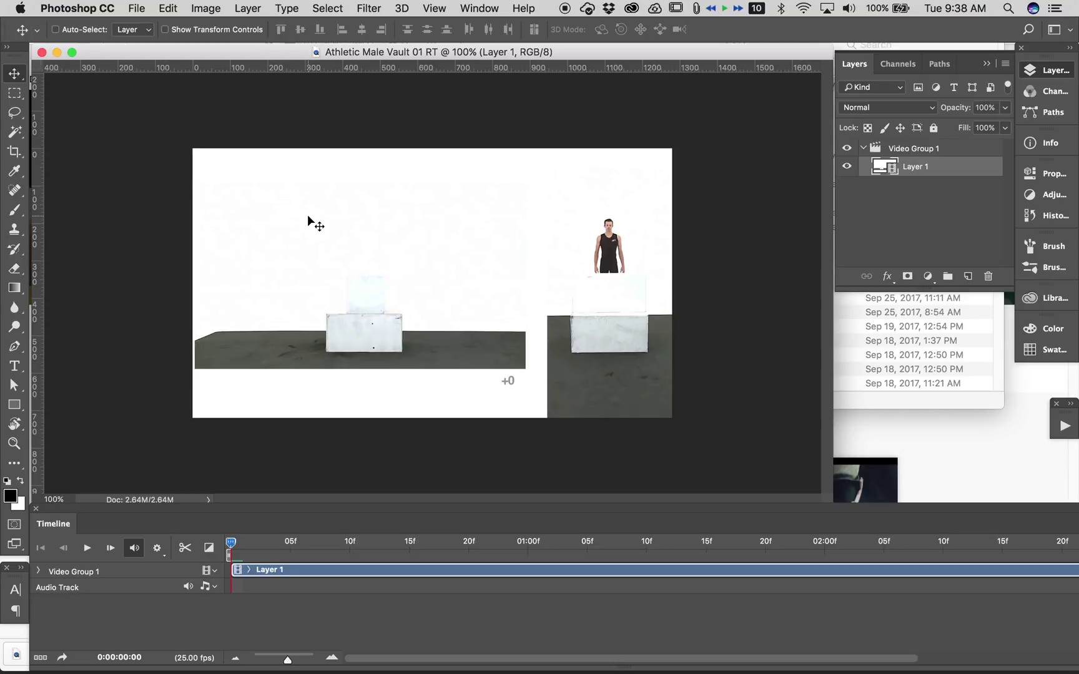
- Check the vault video's pixel dimensions and resolution in the Image Size dialog
click(168, 8)
mouse_move(205, 8)
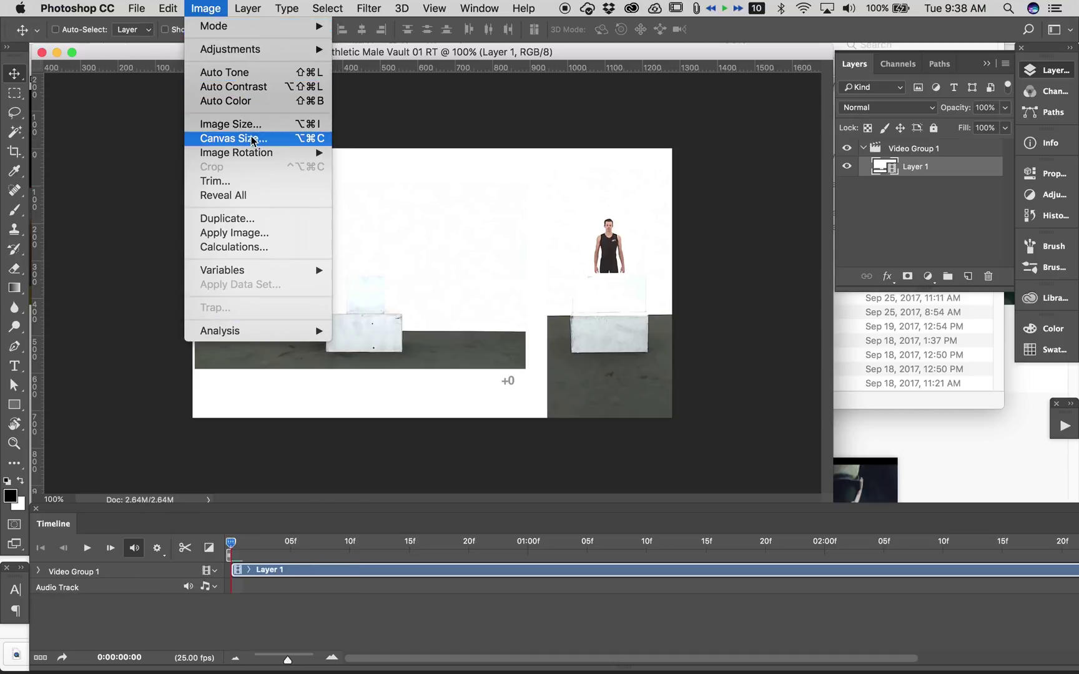
click(255, 125)
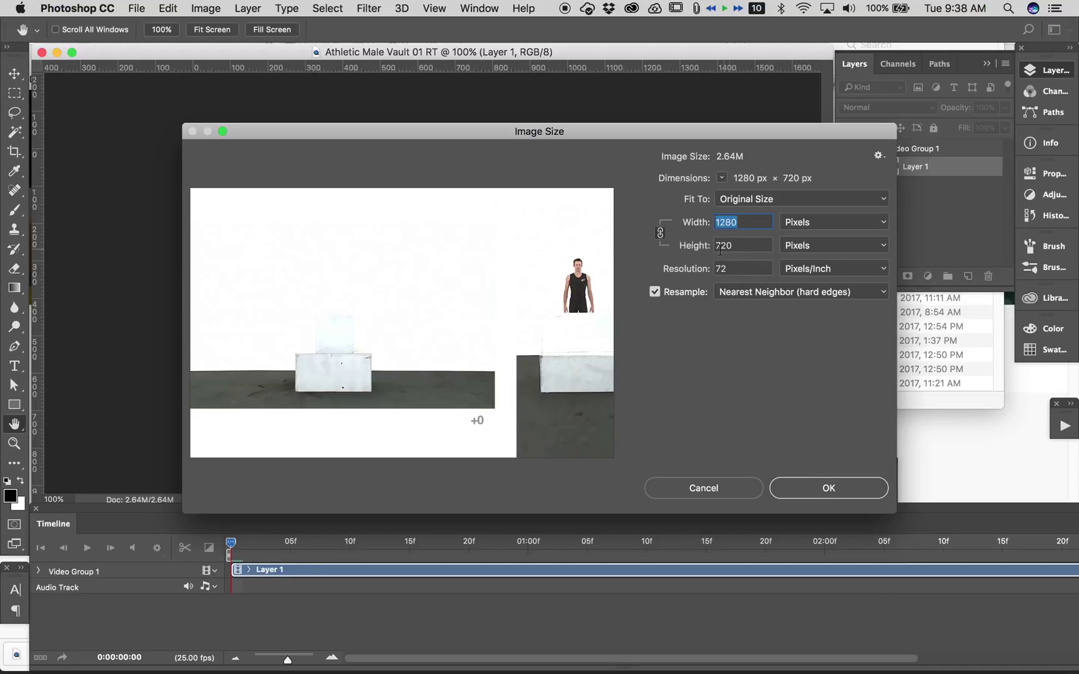
click(828, 489)
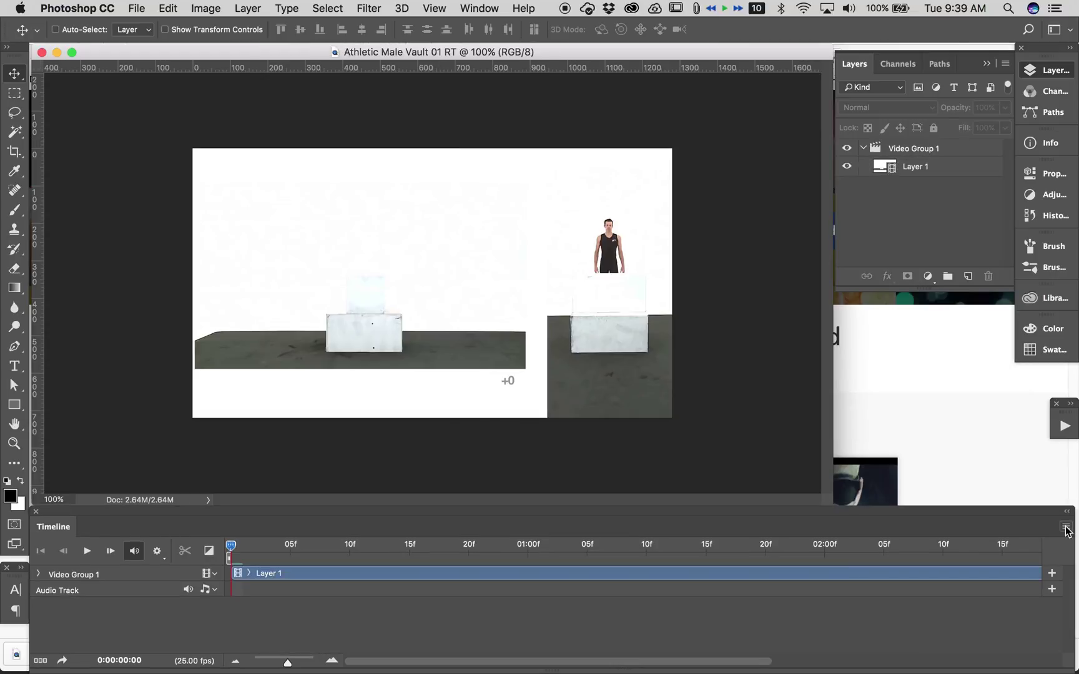
- Set the timeline frame rate of the vault video to 12 fps
click(1066, 528)
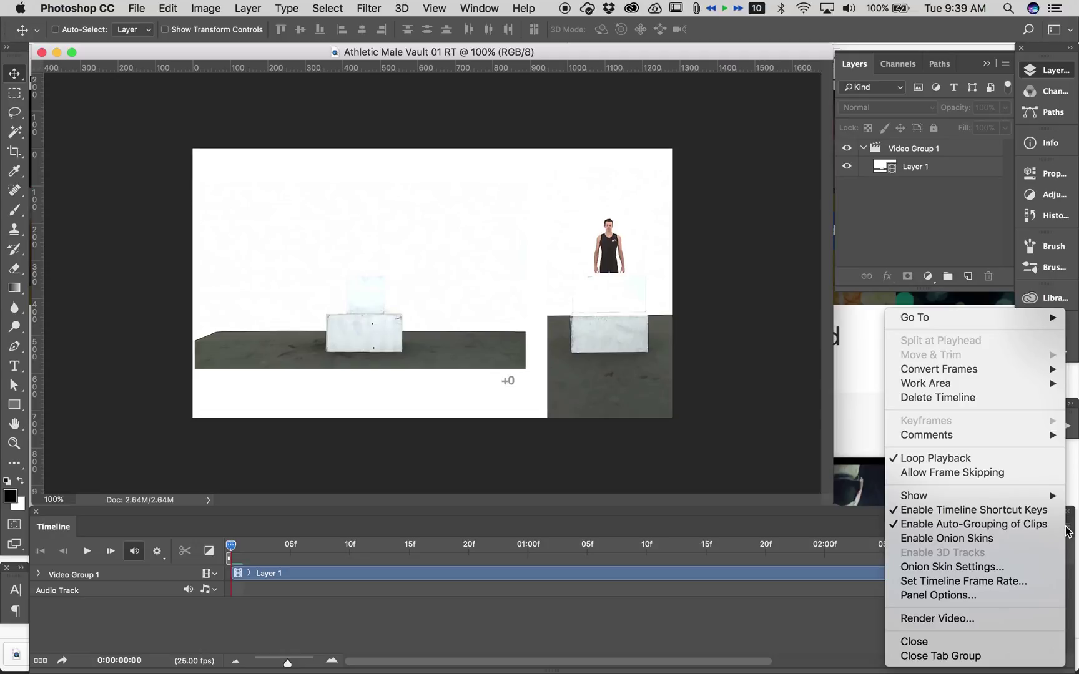
click(956, 582)
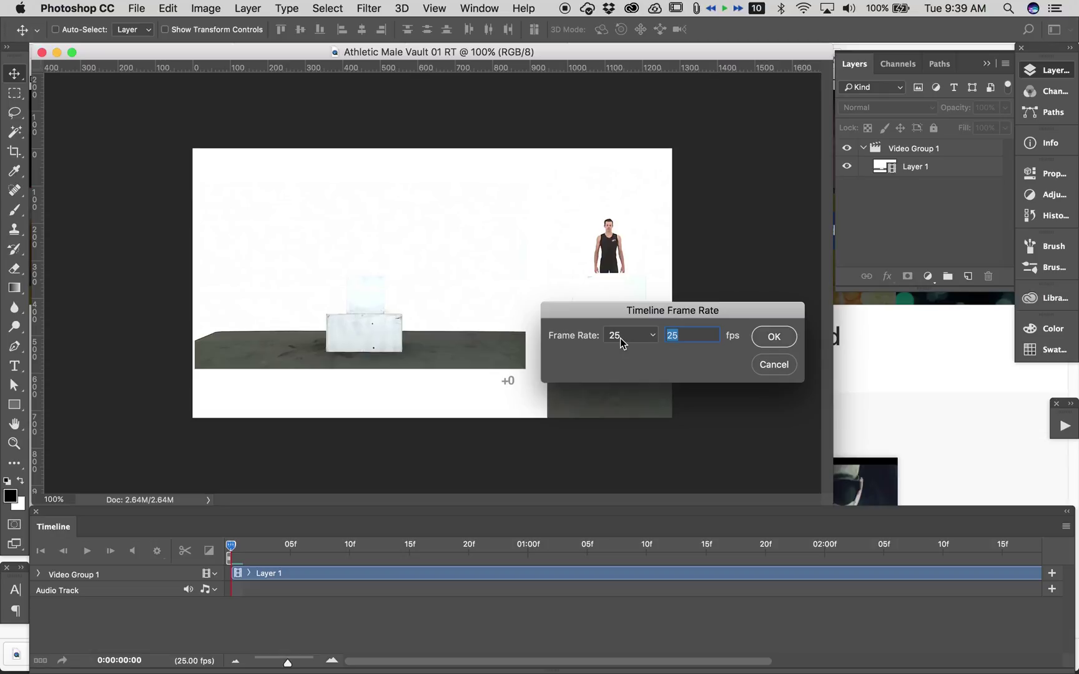
click(654, 339)
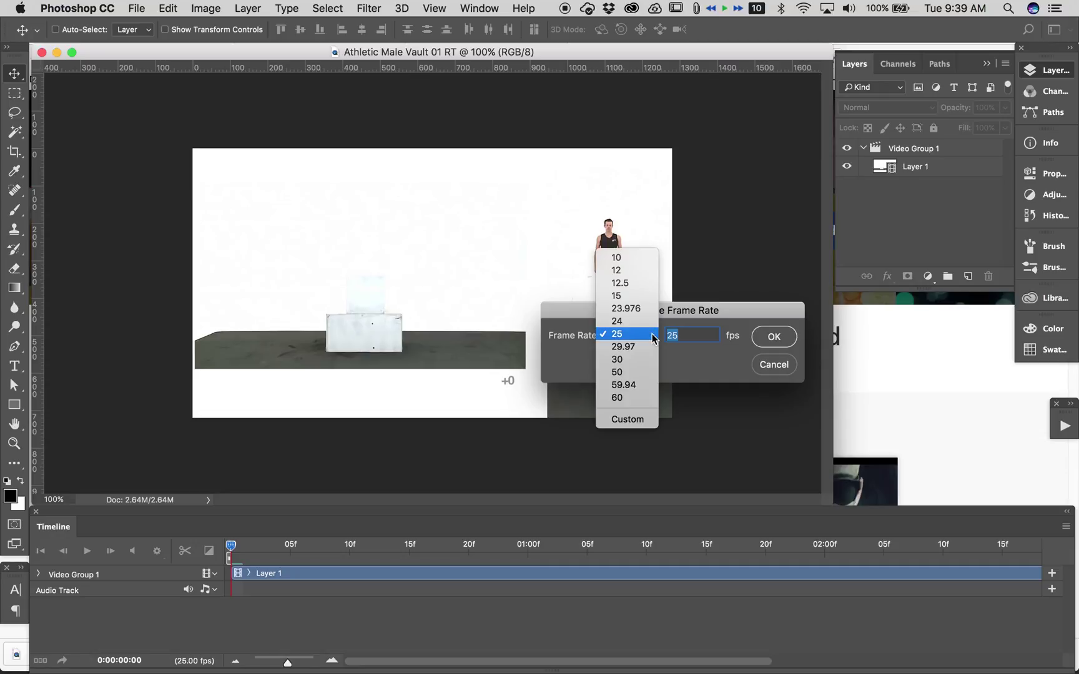
click(622, 270)
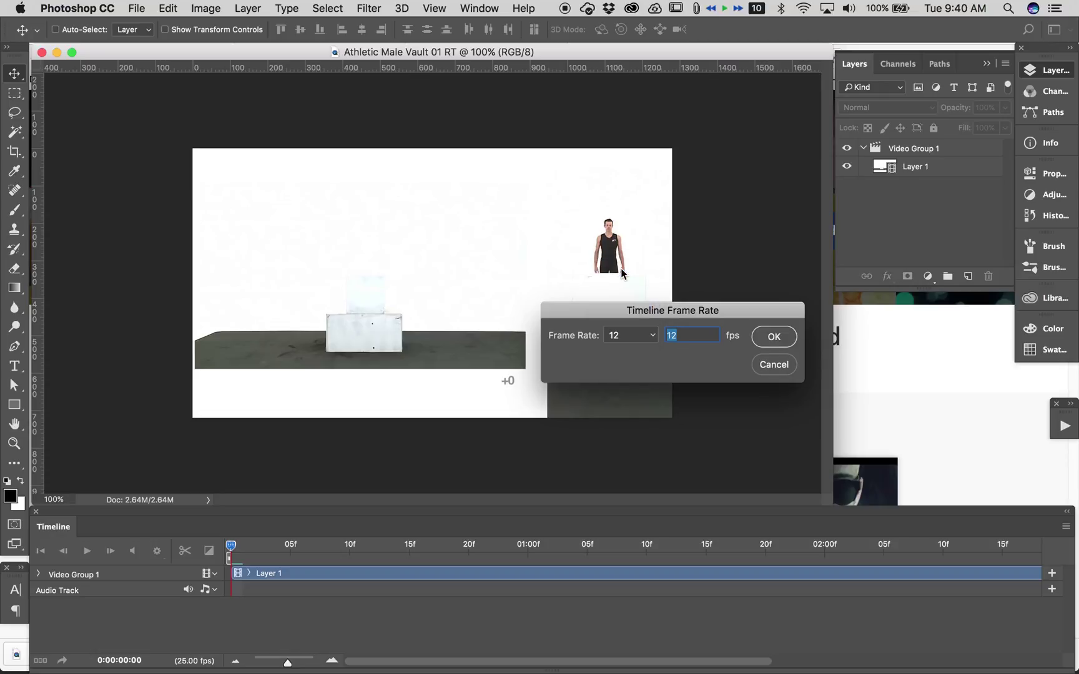
click(776, 338)
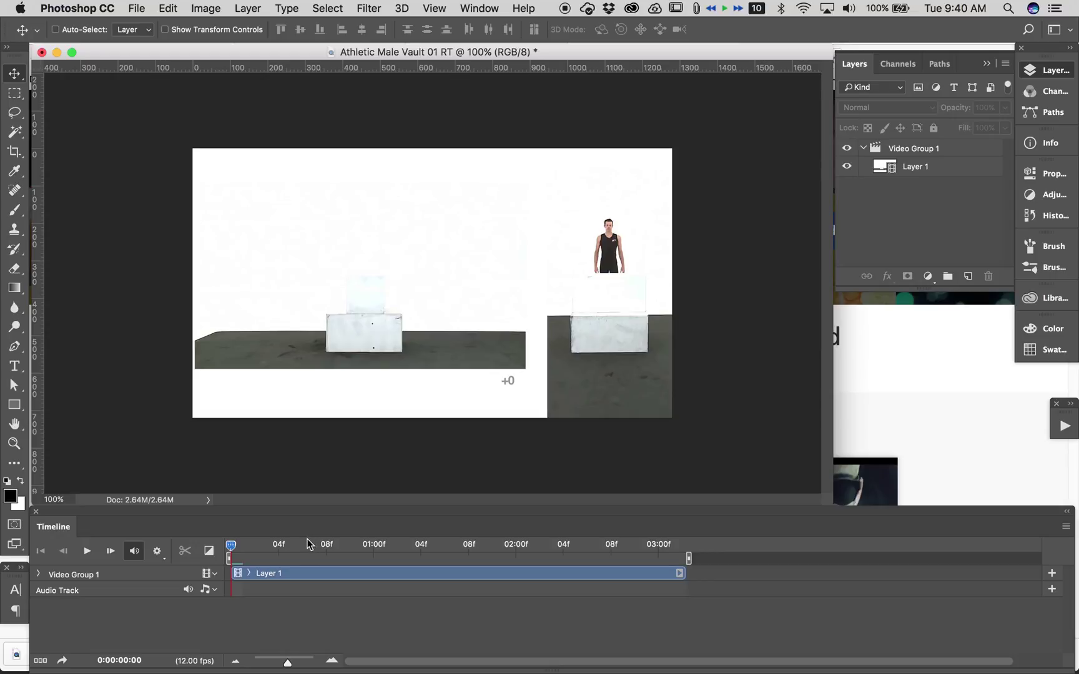
- Resize the vault video to 1920 × 1080 px and convert its video layer to a smart object
click(208, 8)
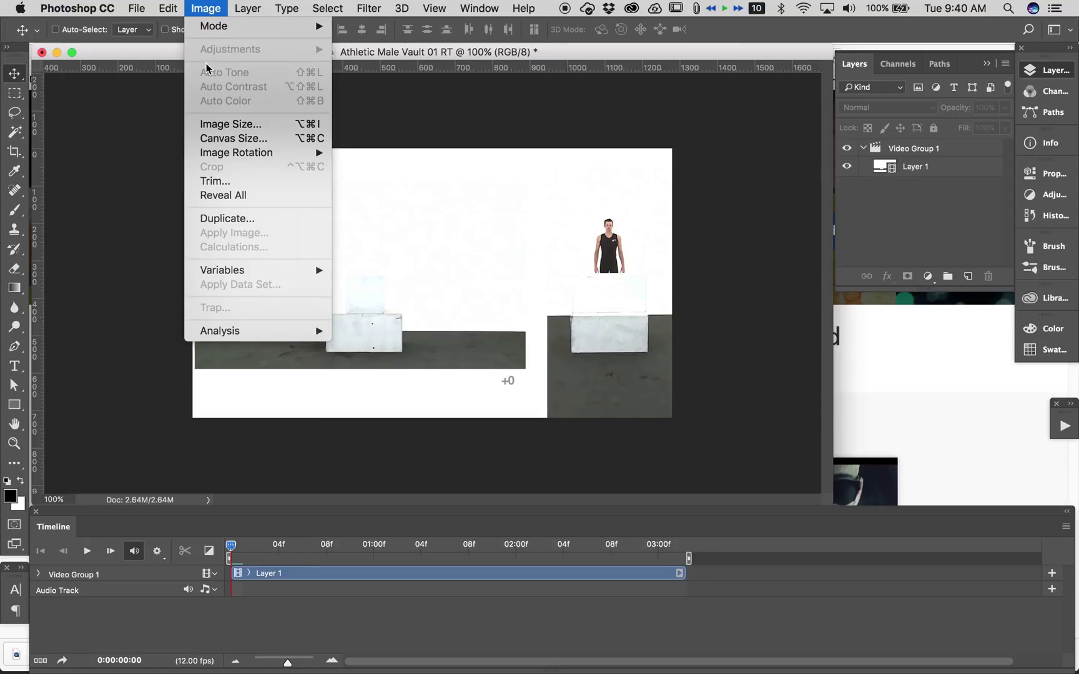
click(210, 128)
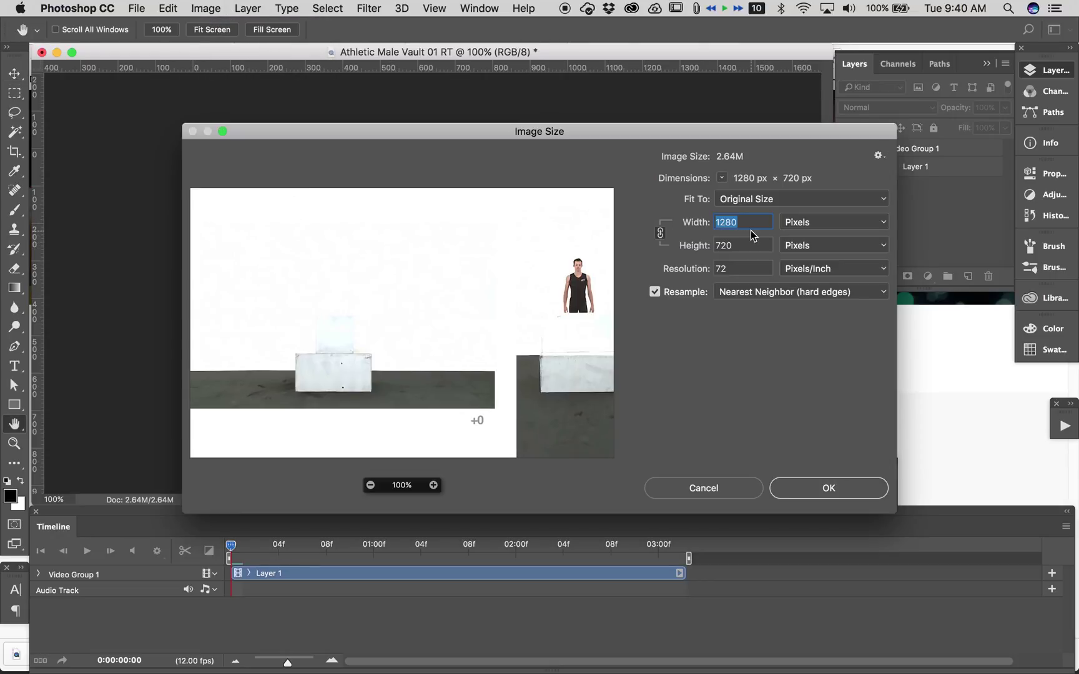
text(1920)
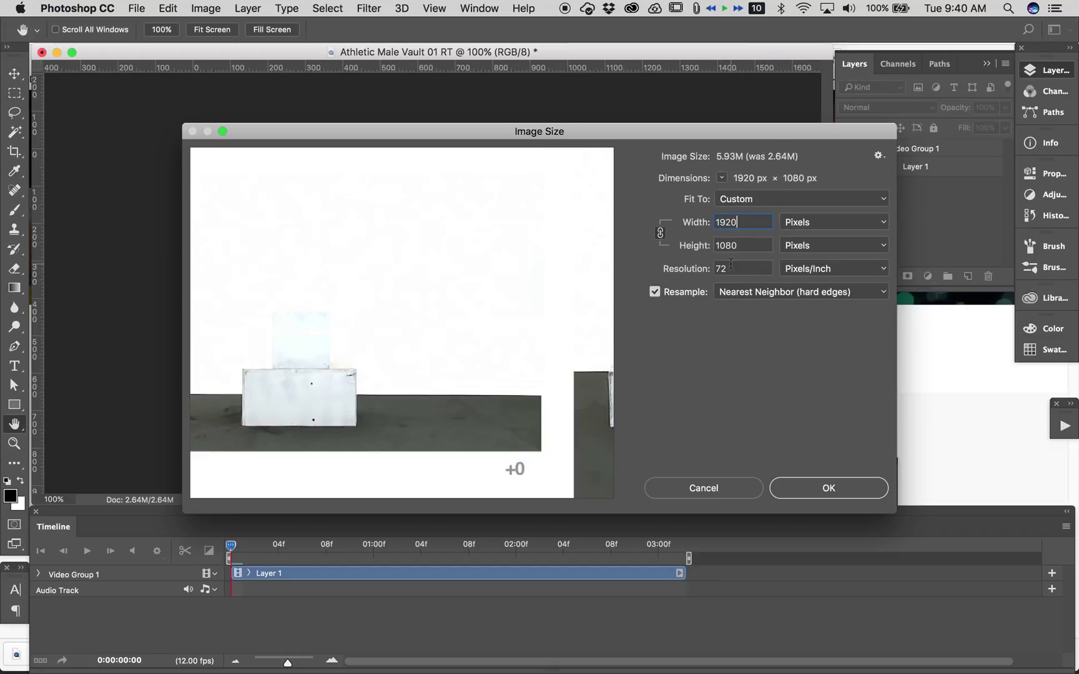
click(828, 489)
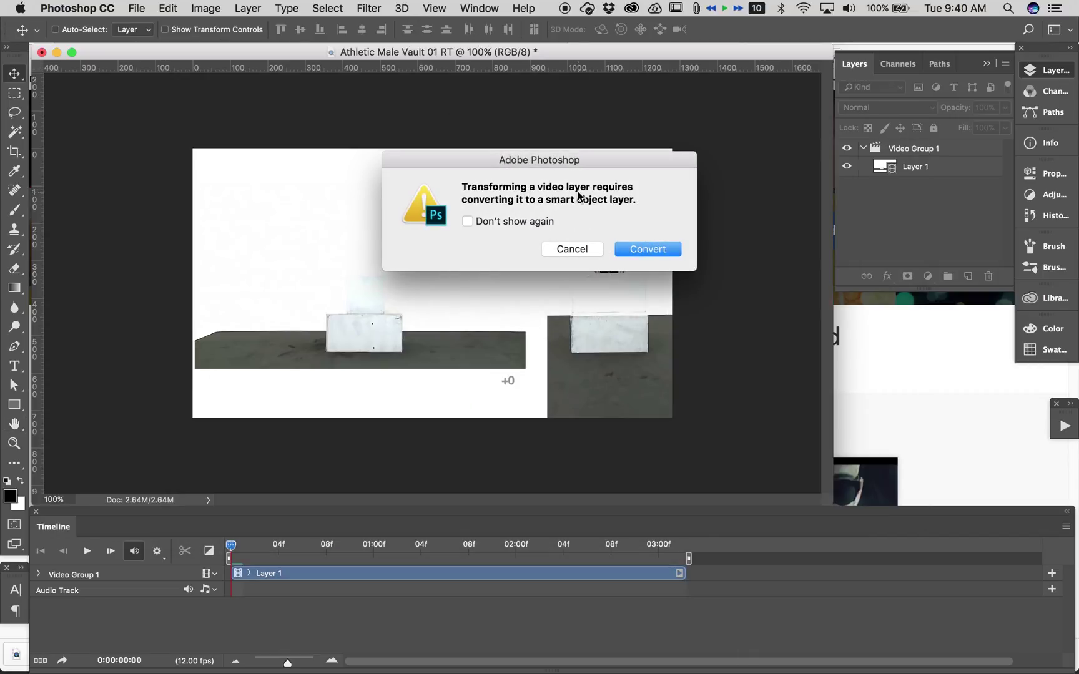
click(646, 249)
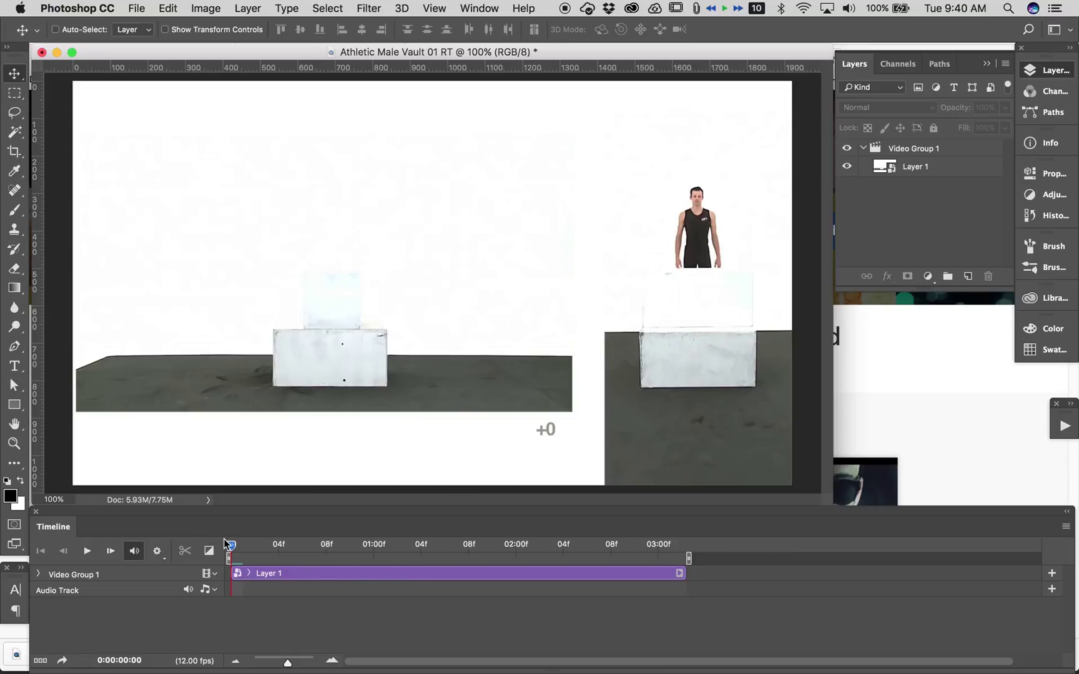
- Open the contents of the Layer 1 smart object and enlarge its document window to show the whole frame
drag(230, 548, 446, 510)
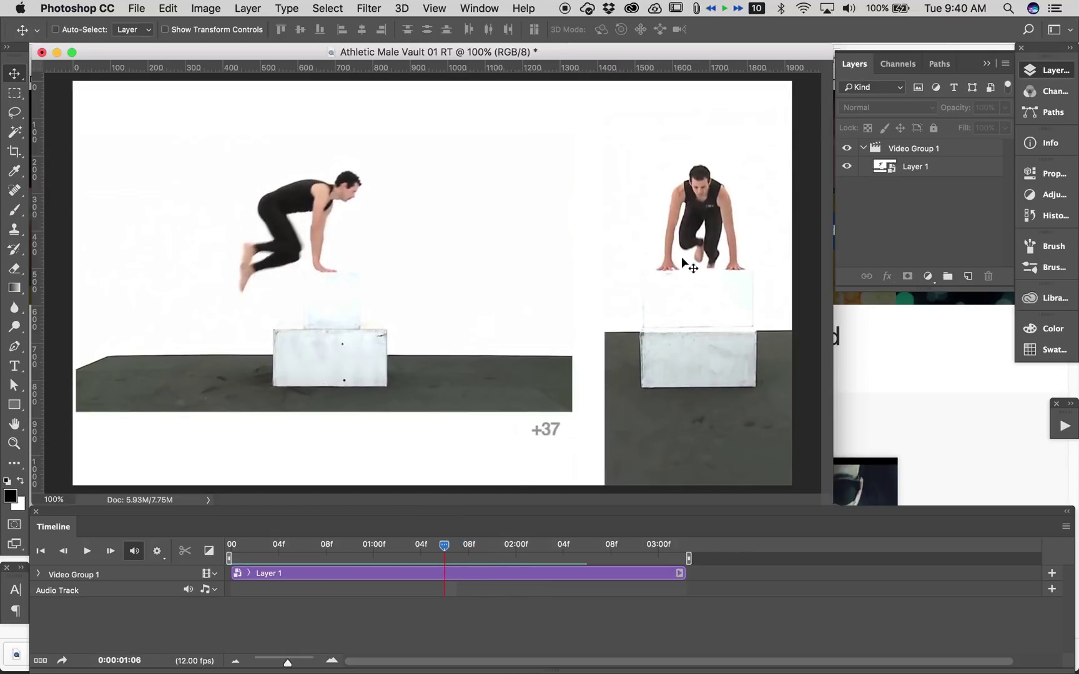
drag(291, 544, 228, 552)
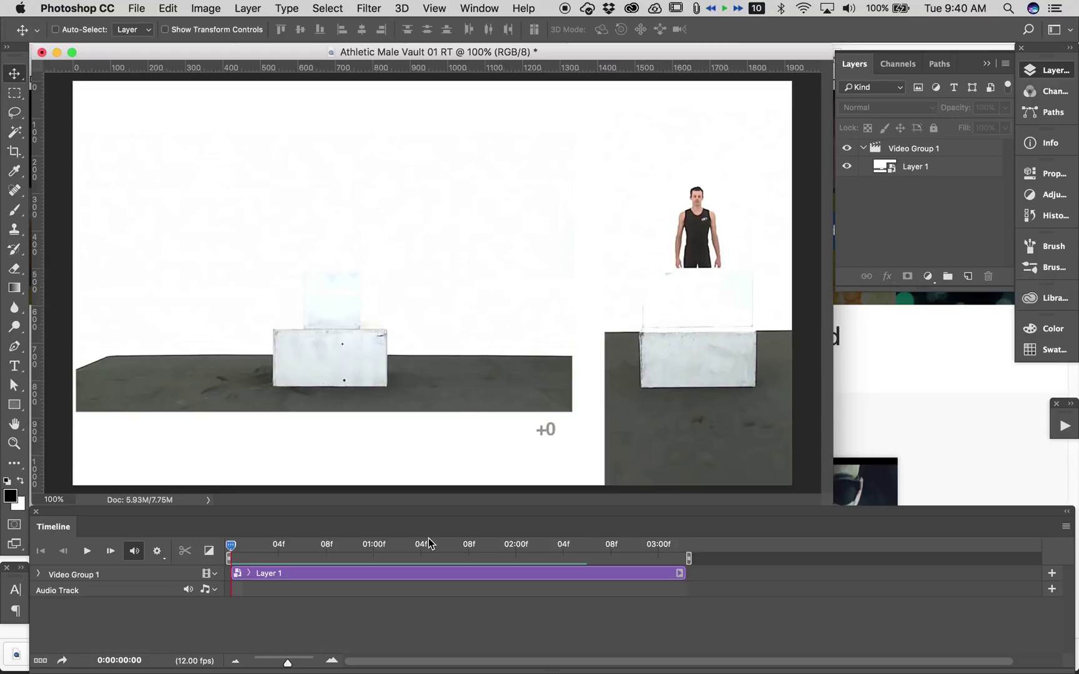
click(319, 573)
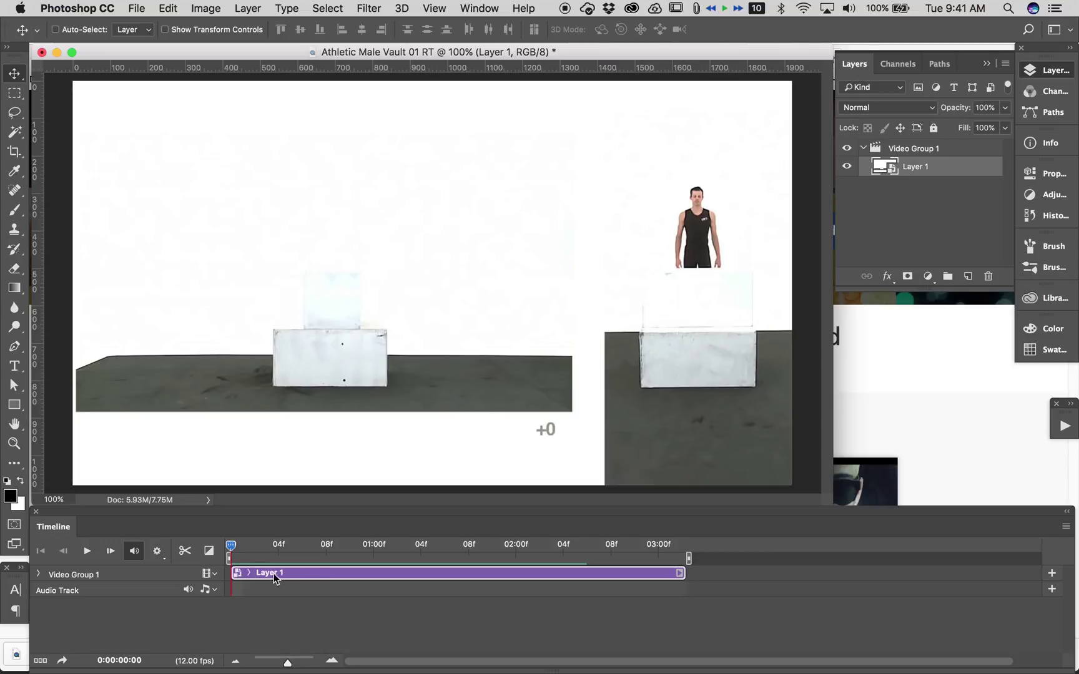
double_click(886, 165)
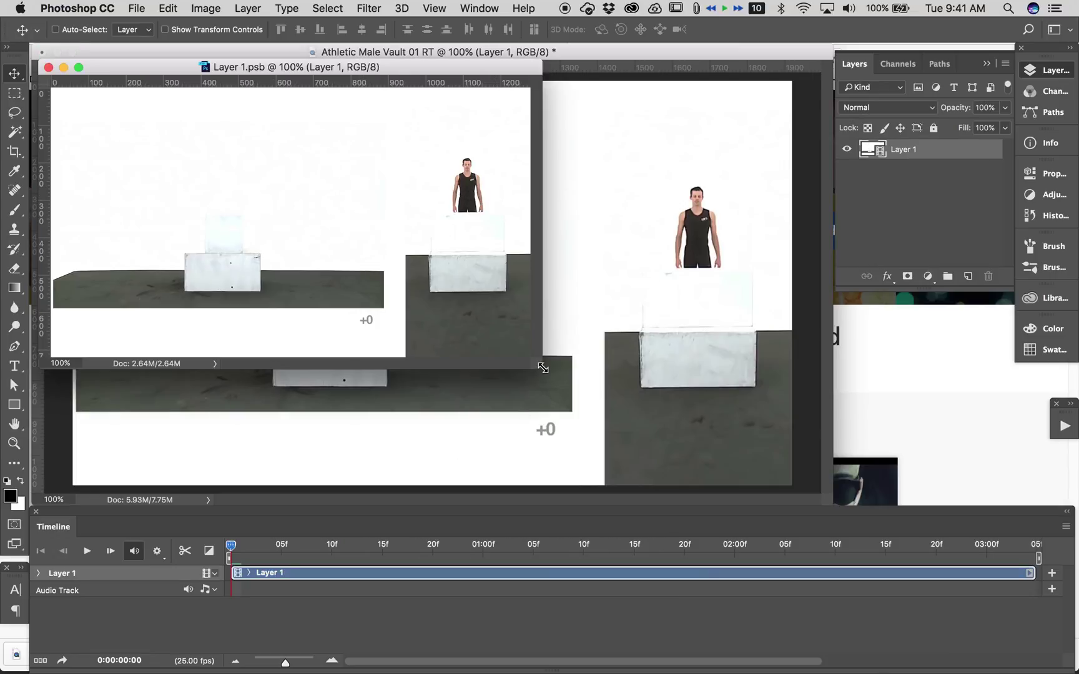
drag(542, 369, 783, 448)
drag(238, 550, 189, 549)
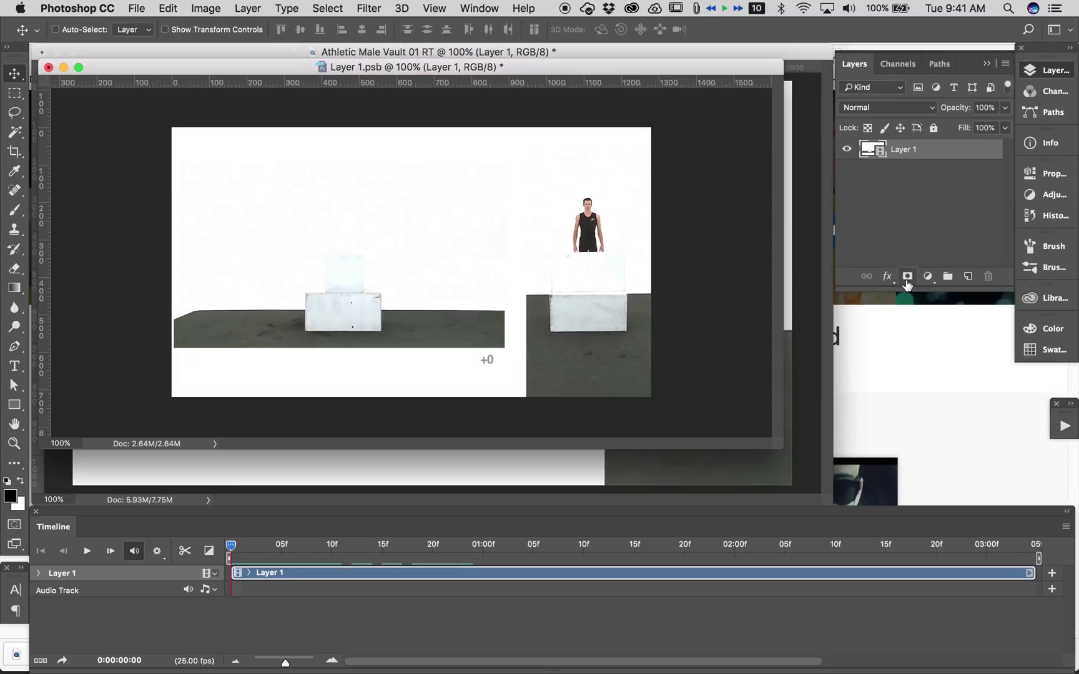
- Add a layer mask hiding the front-view section of the footage in Layer 1.psb, and save and close the file
click(908, 275)
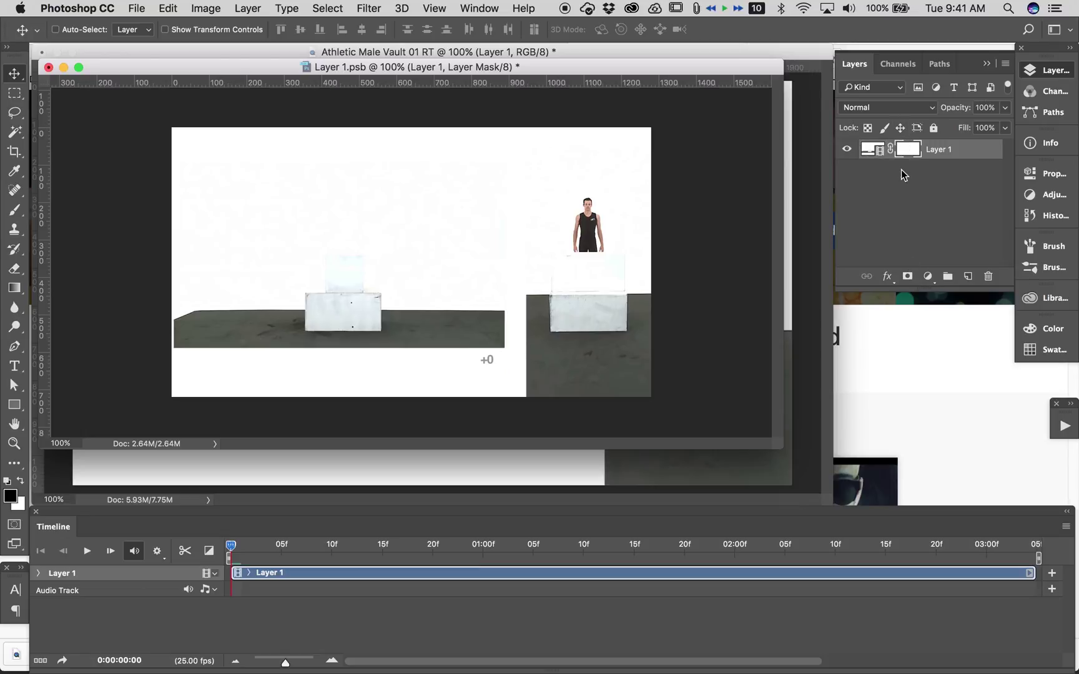
click(14, 93)
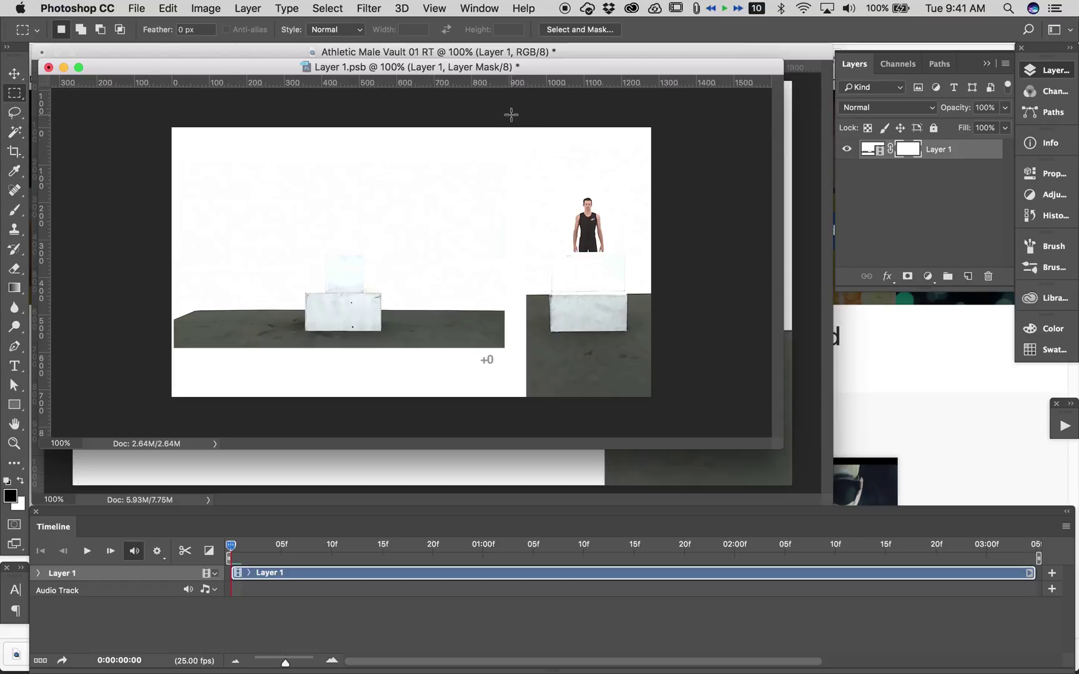
drag(514, 114, 689, 419)
key(alt+BackSpace)
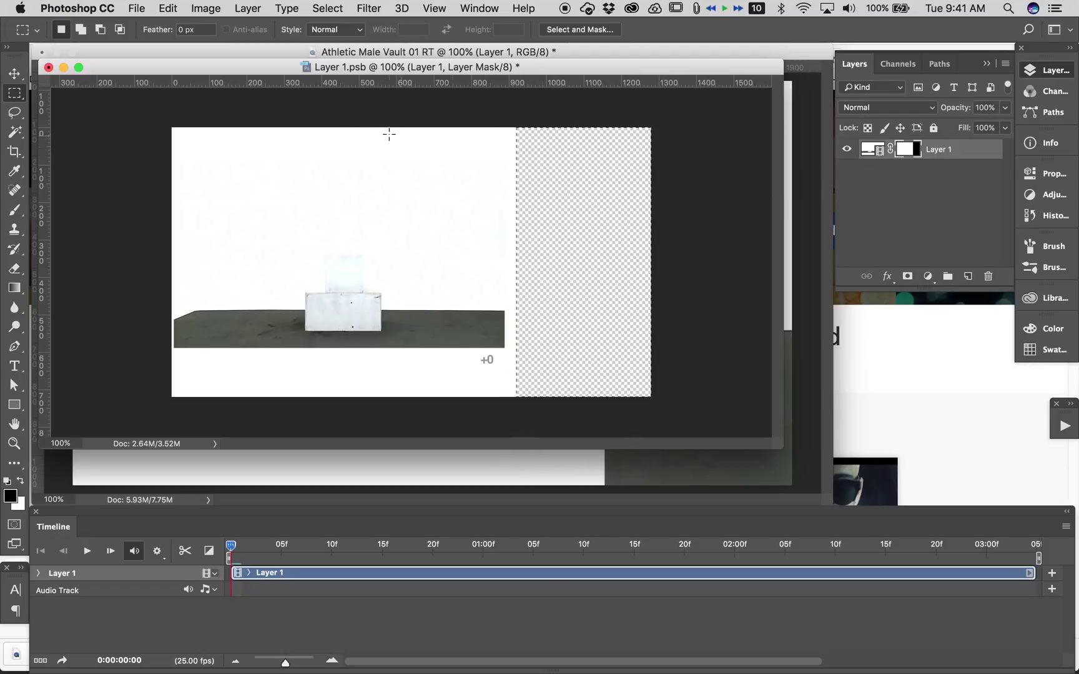
key(super+s)
key(super+w)
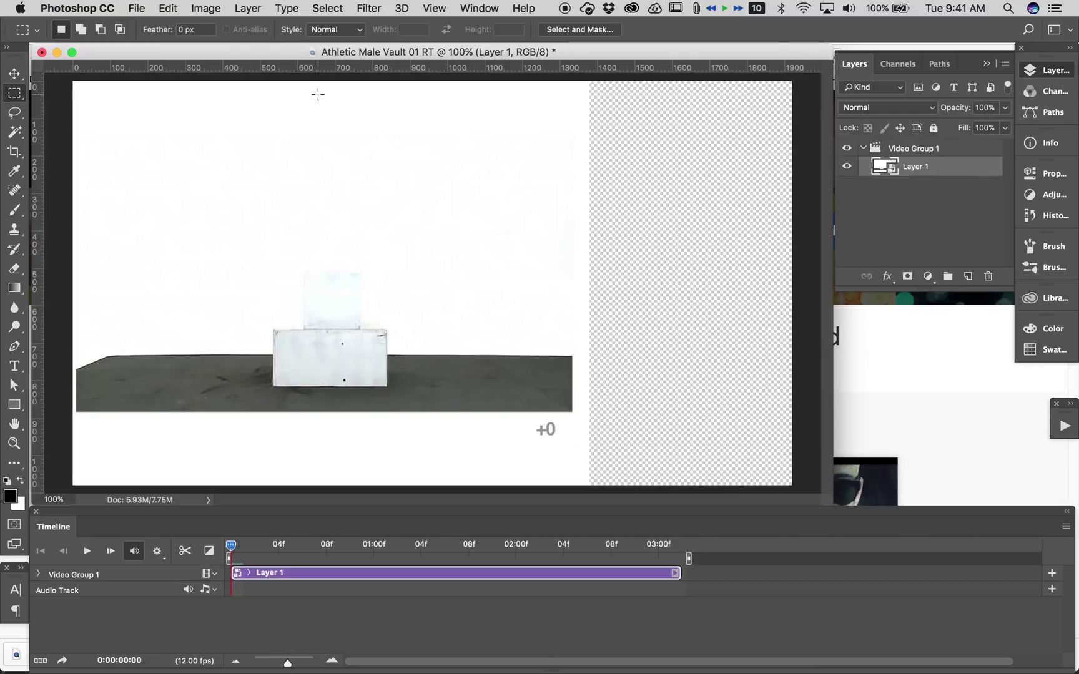
- Scale Layer 1 to about 222% with Free Transform and reposition it so the side-view vault footage fills the canvas
drag(250, 542, 373, 545)
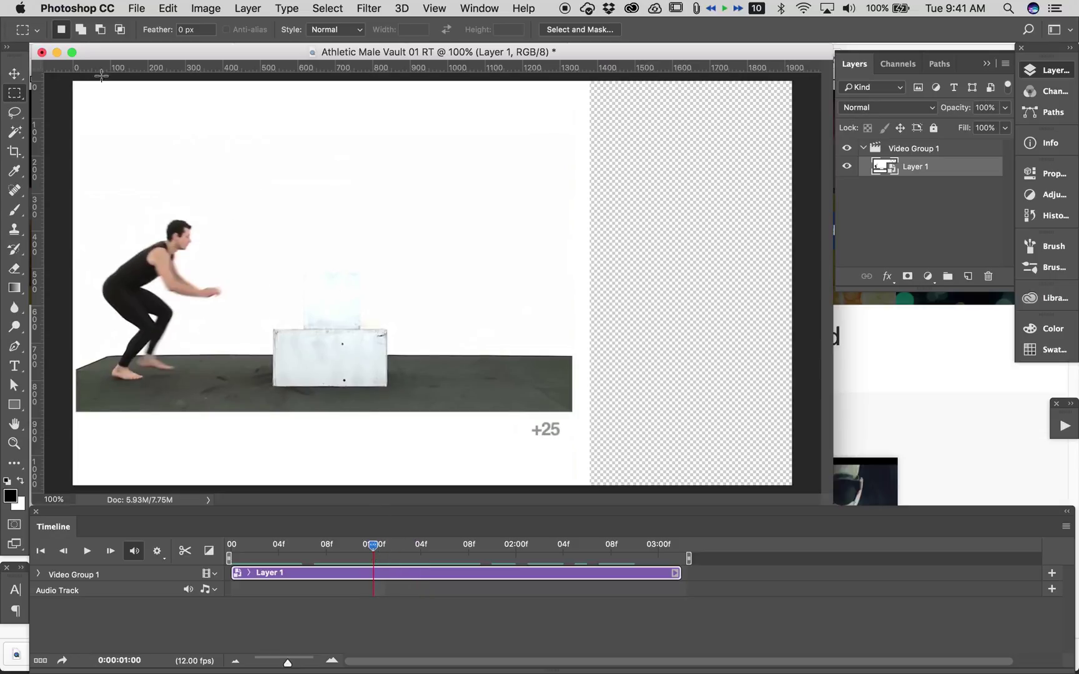
click(15, 73)
key(super+t)
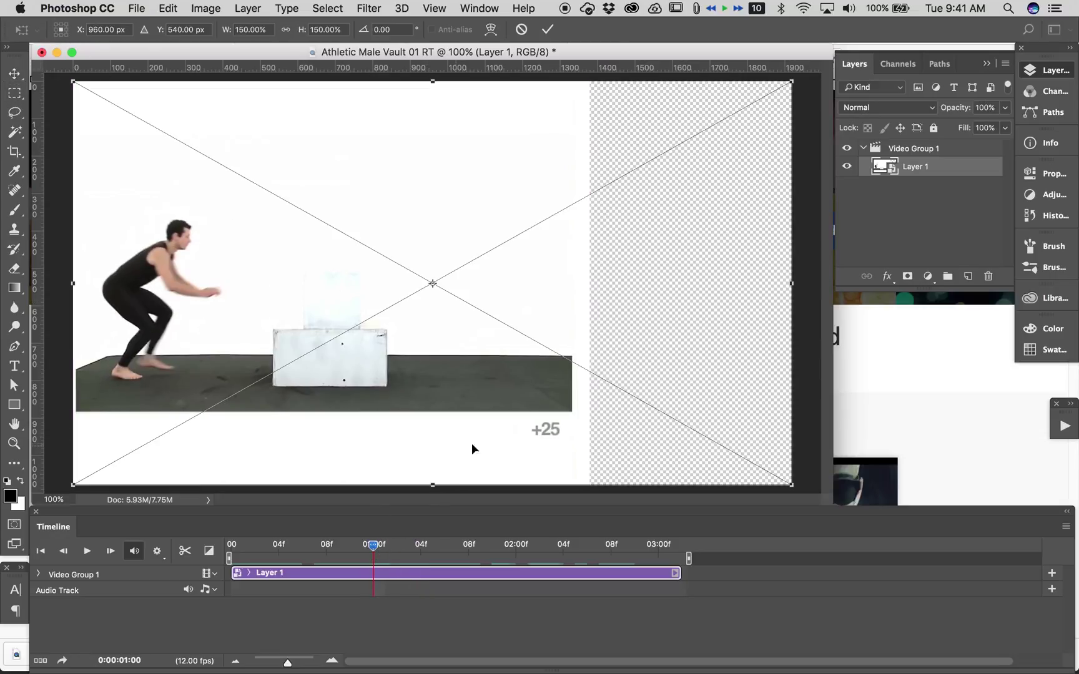
drag(70, 486, 3, 571)
drag(253, 414, 447, 320)
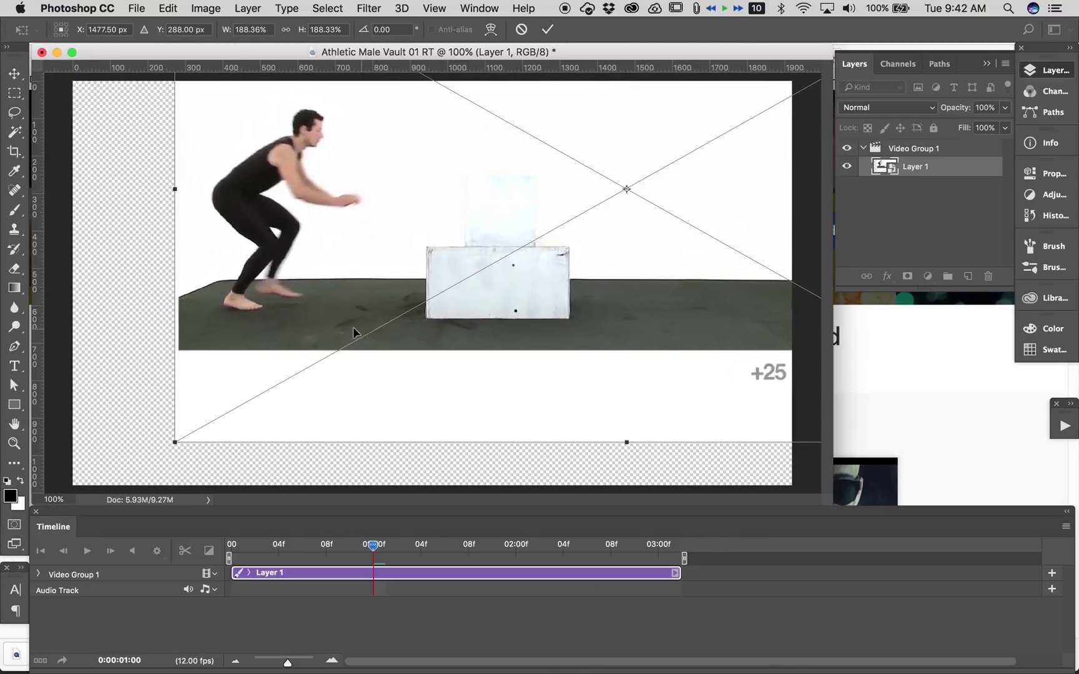
click(166, 7)
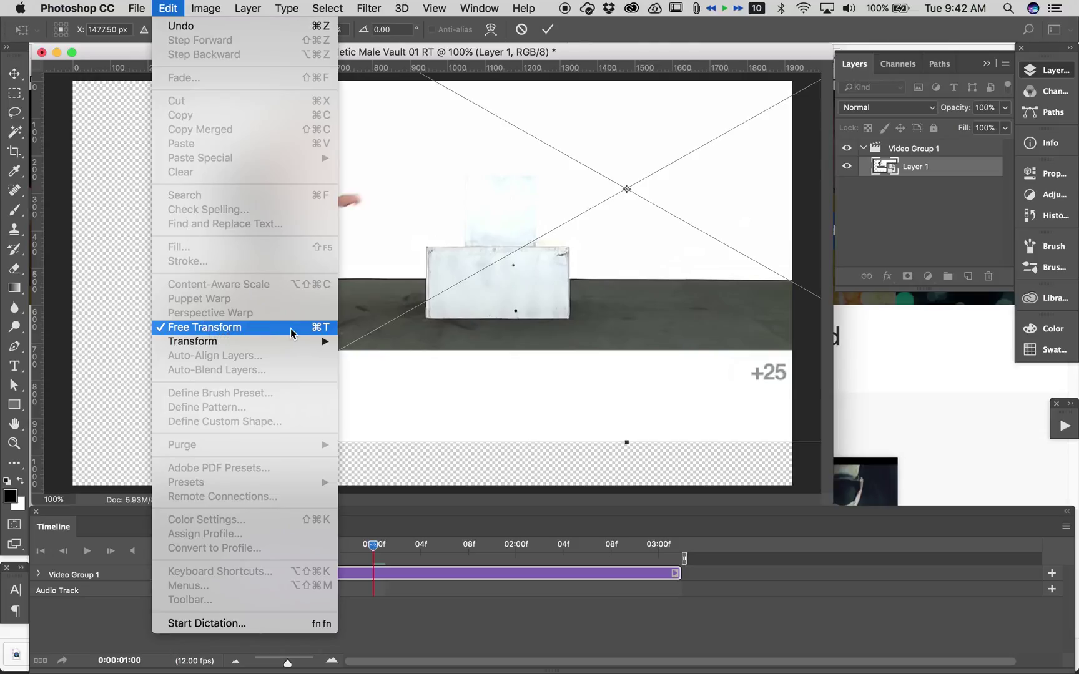
click(346, 214)
drag(346, 213, 309, 202)
drag(113, 455, 34, 513)
drag(236, 303, 305, 396)
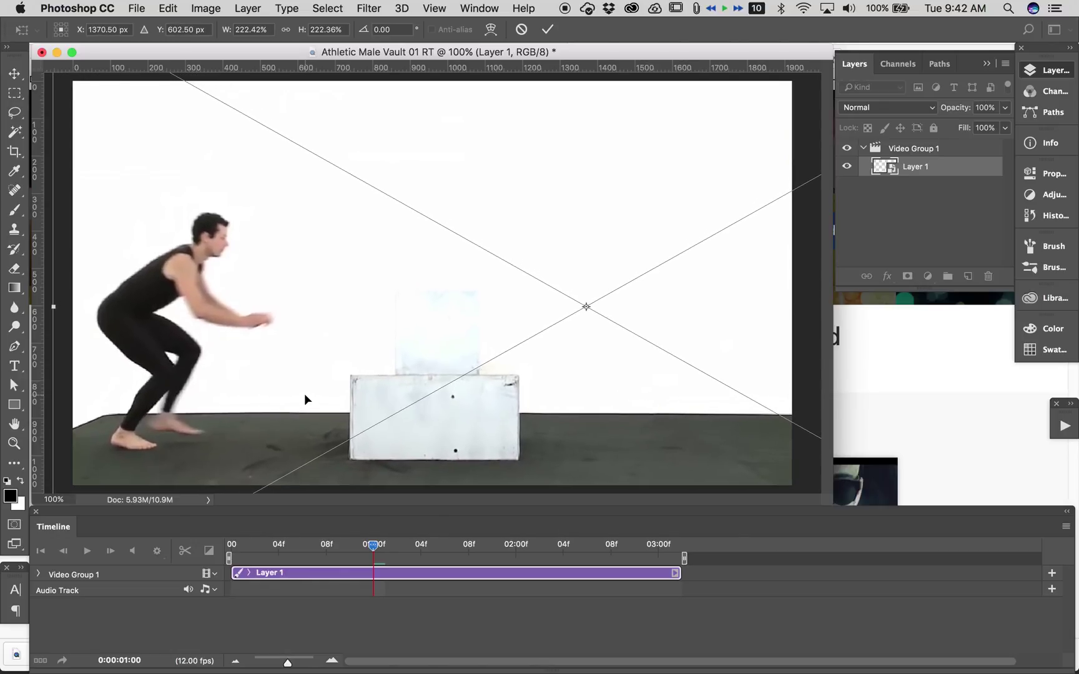
key(Return)
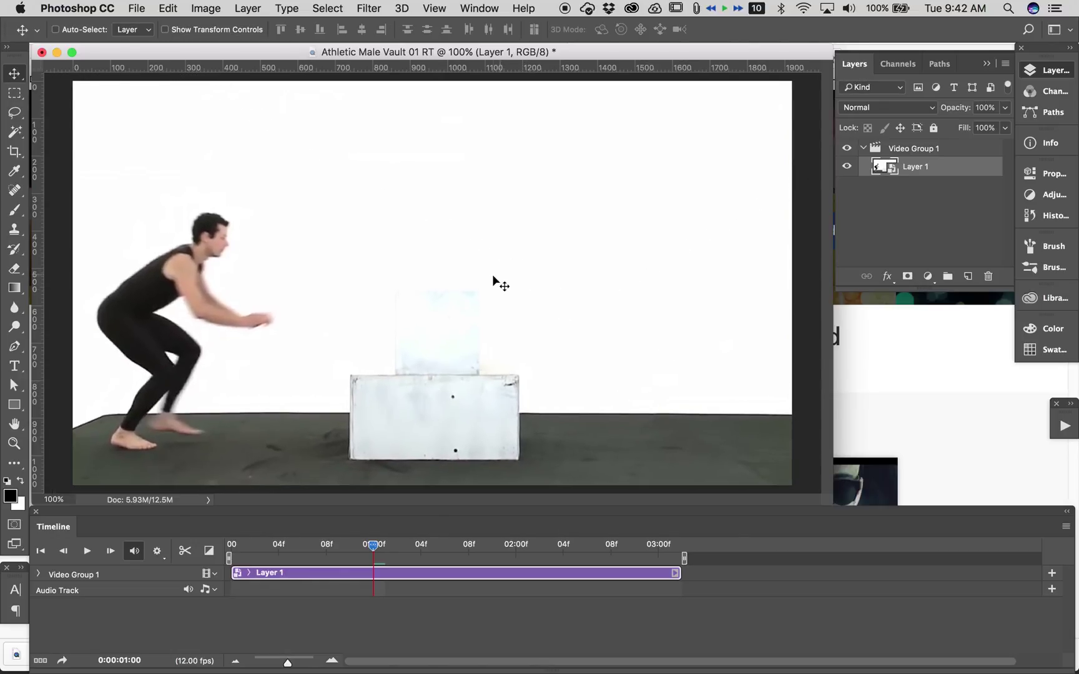
- Move Layer 1 out of Video Group 1 and delete the empty group
click(250, 544)
drag(255, 546, 314, 548)
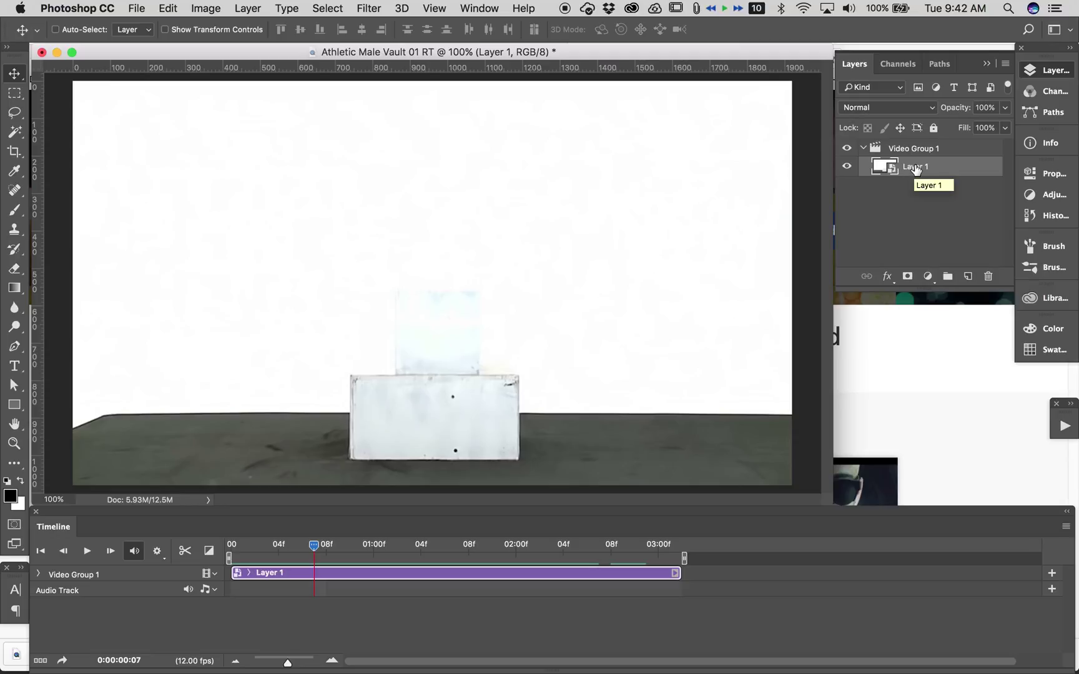
drag(913, 168, 896, 218)
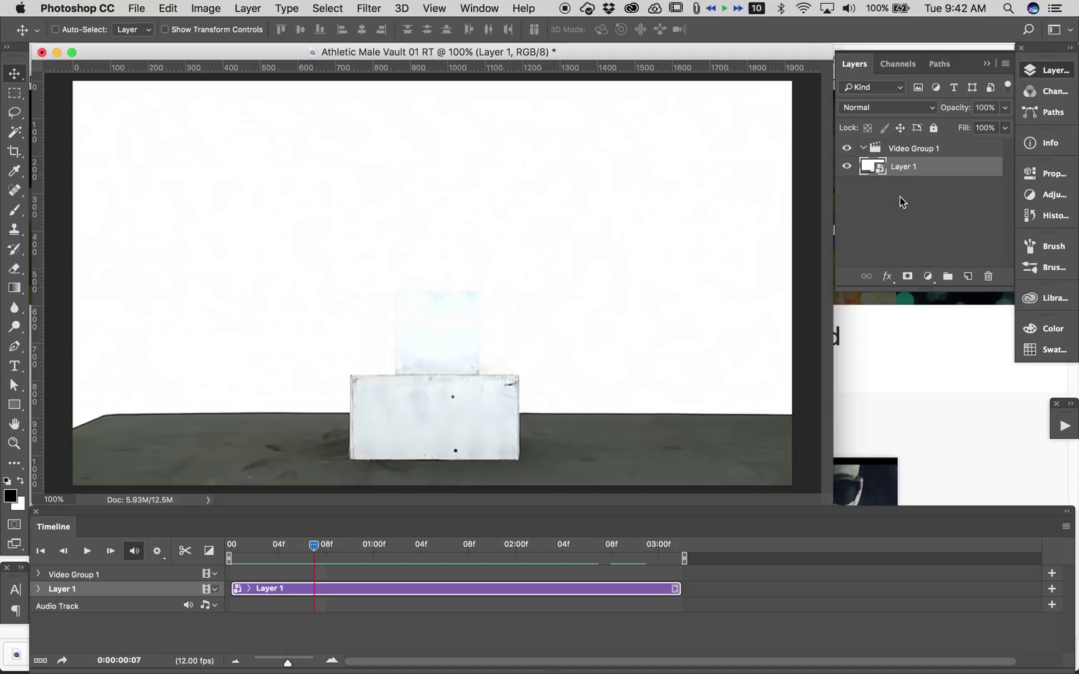
drag(915, 149, 991, 275)
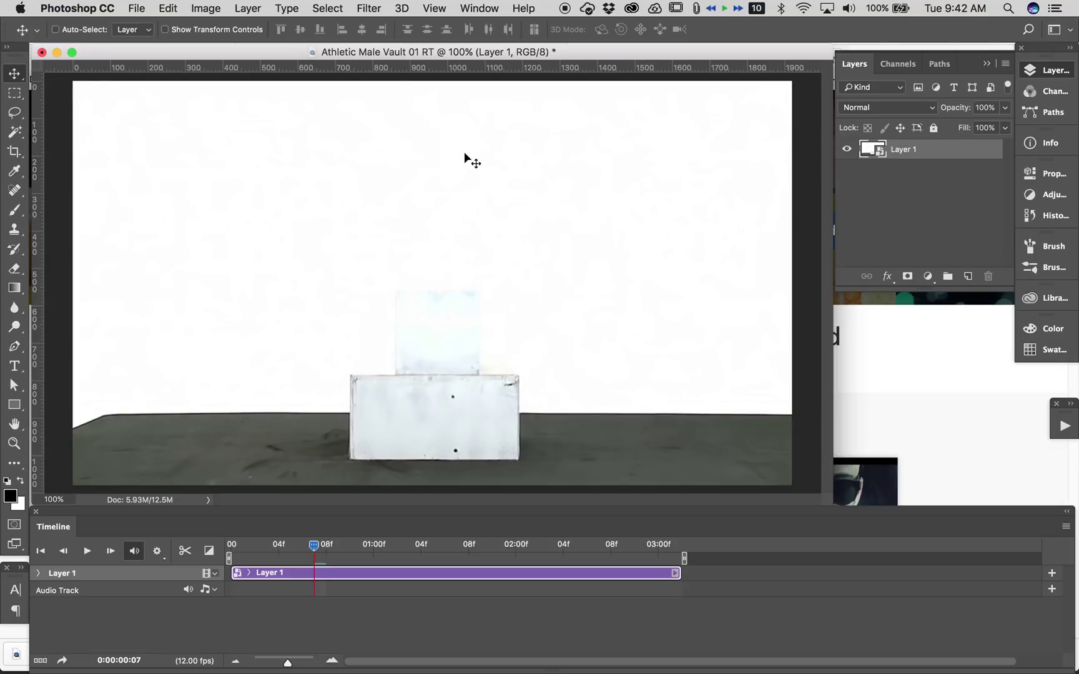
- Save the document as RotoTut-F17.psd in Photoshop format in the * DESGD-280-F17 folder
key(super+shift+s)
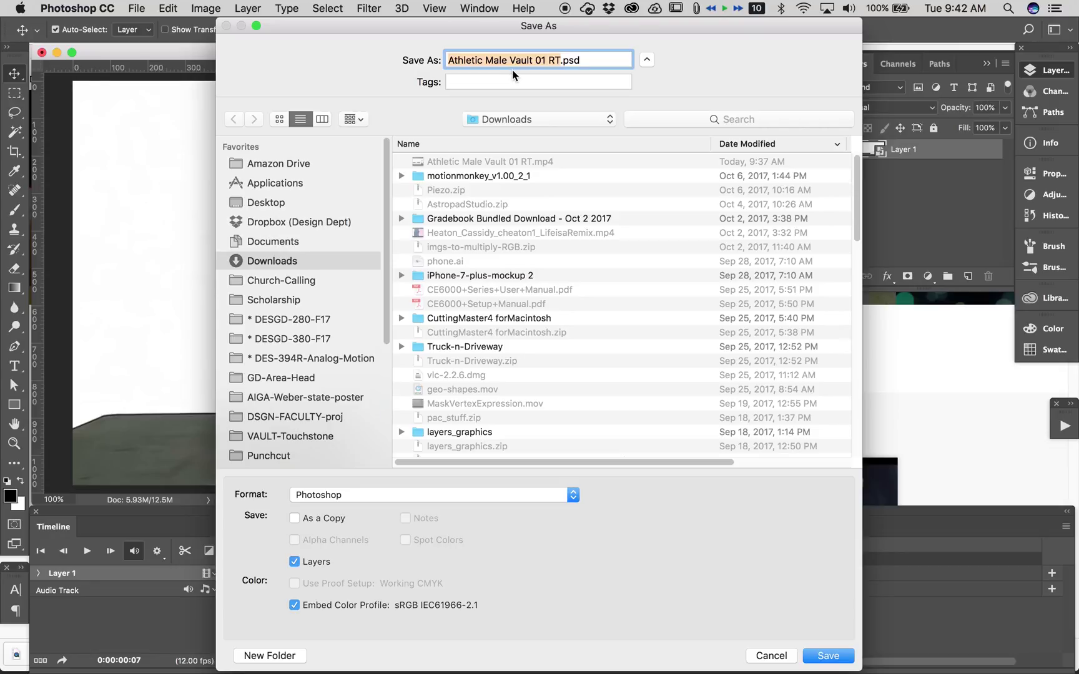
click(282, 319)
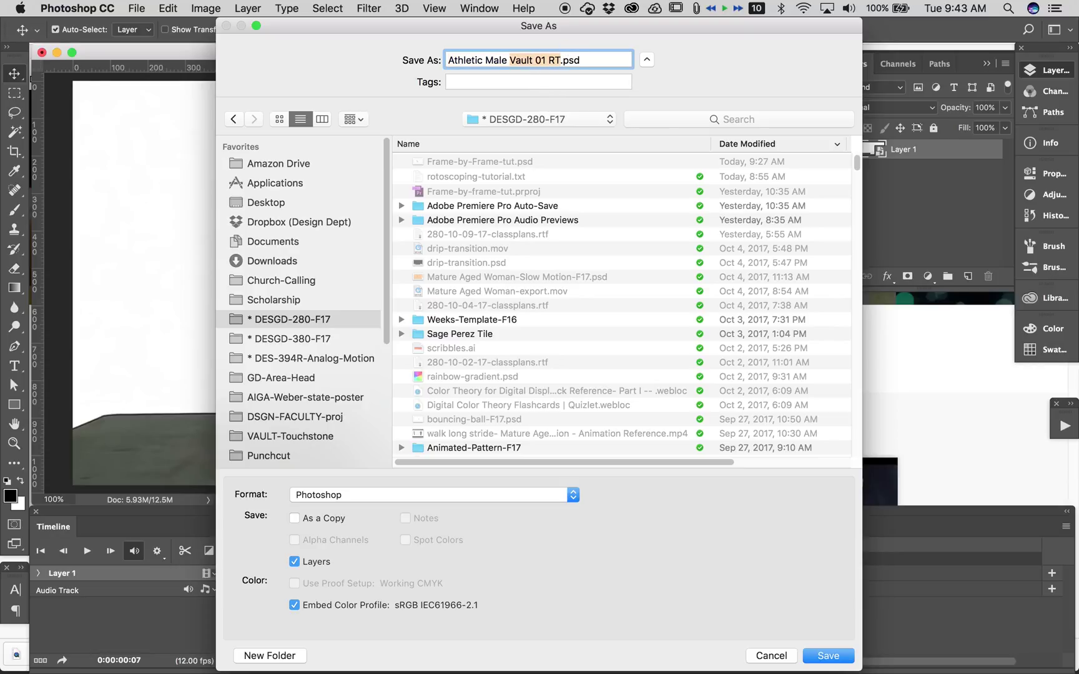
text(RotoTut)
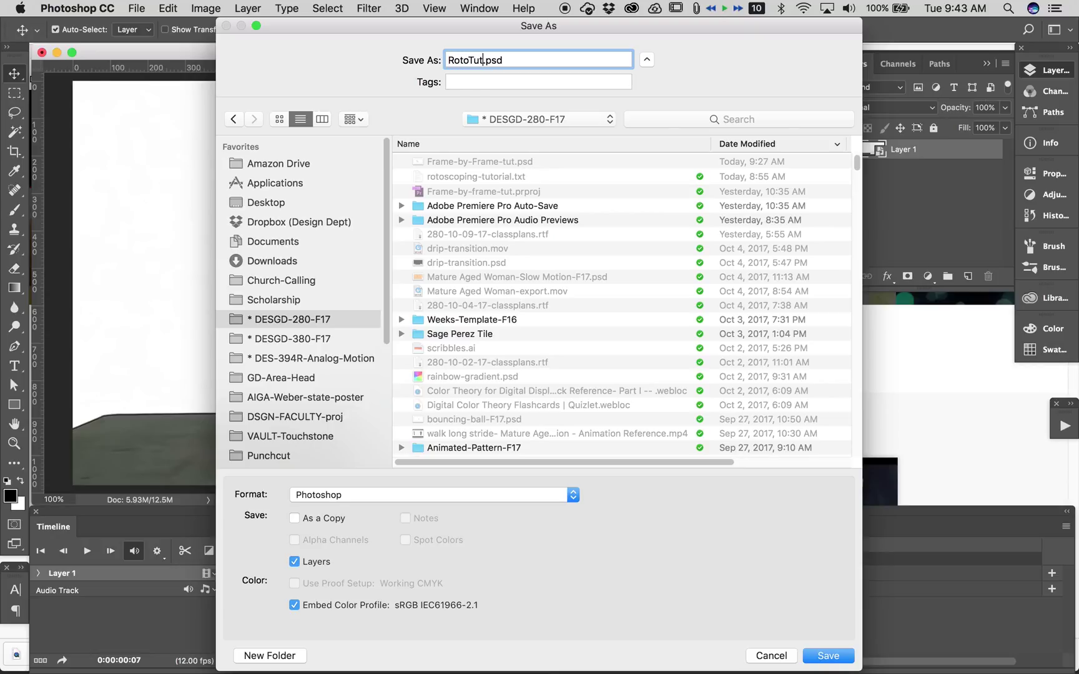
text(-F17)
key(Return)
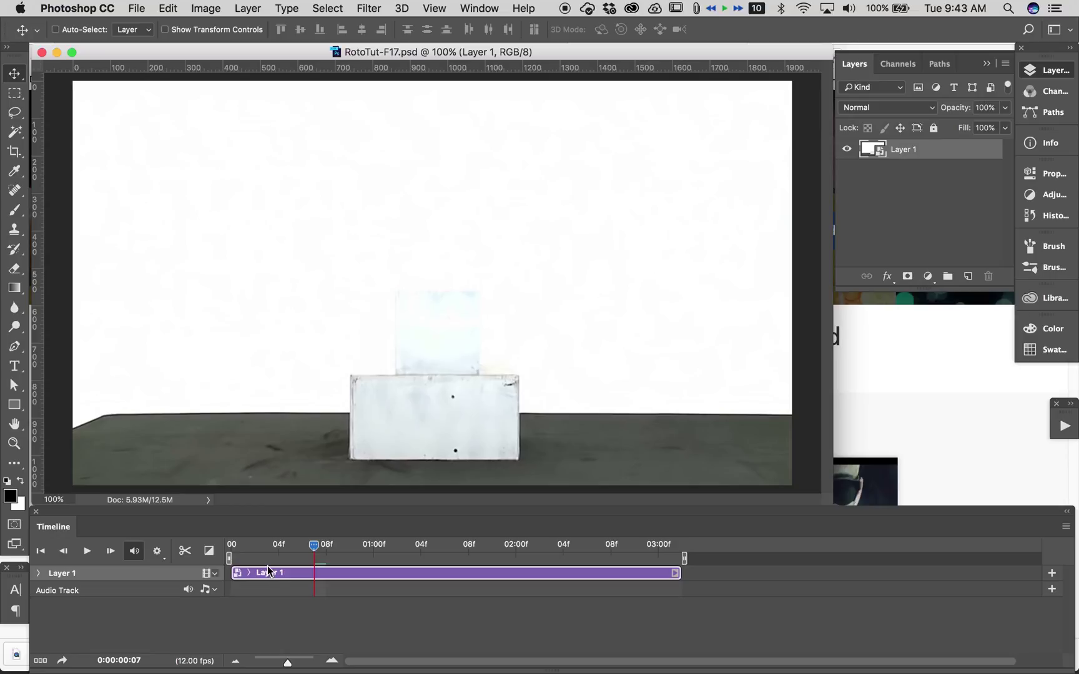
- Add a blank video layer above Layer 1 with the playhead at the first frame, and name it lines
drag(256, 546, 228, 553)
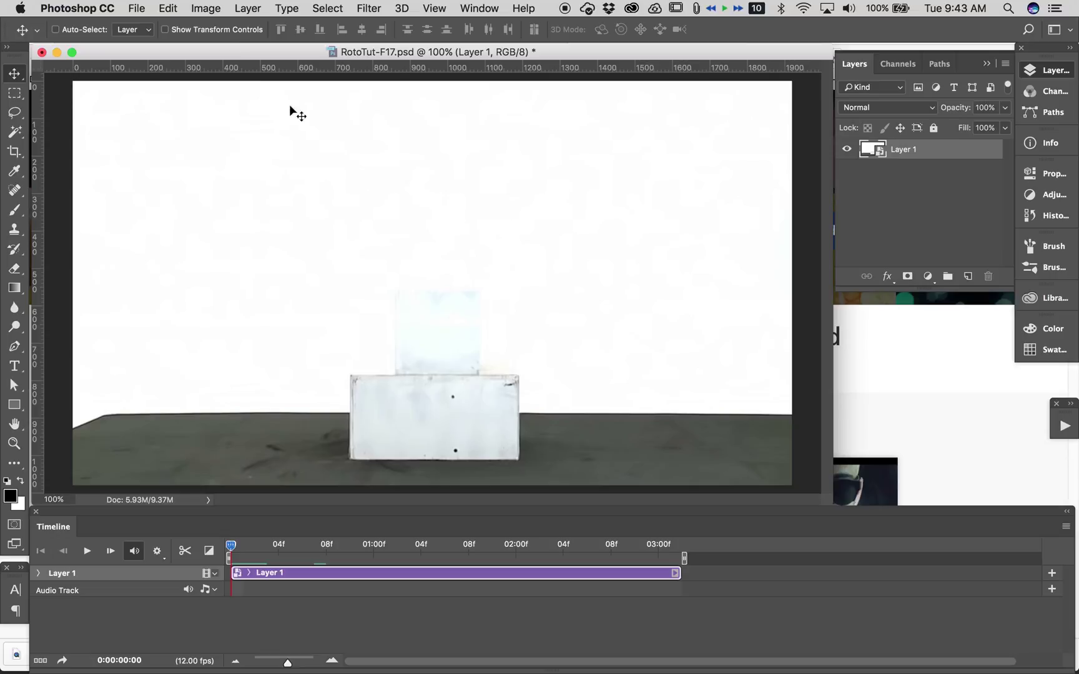
click(242, 8)
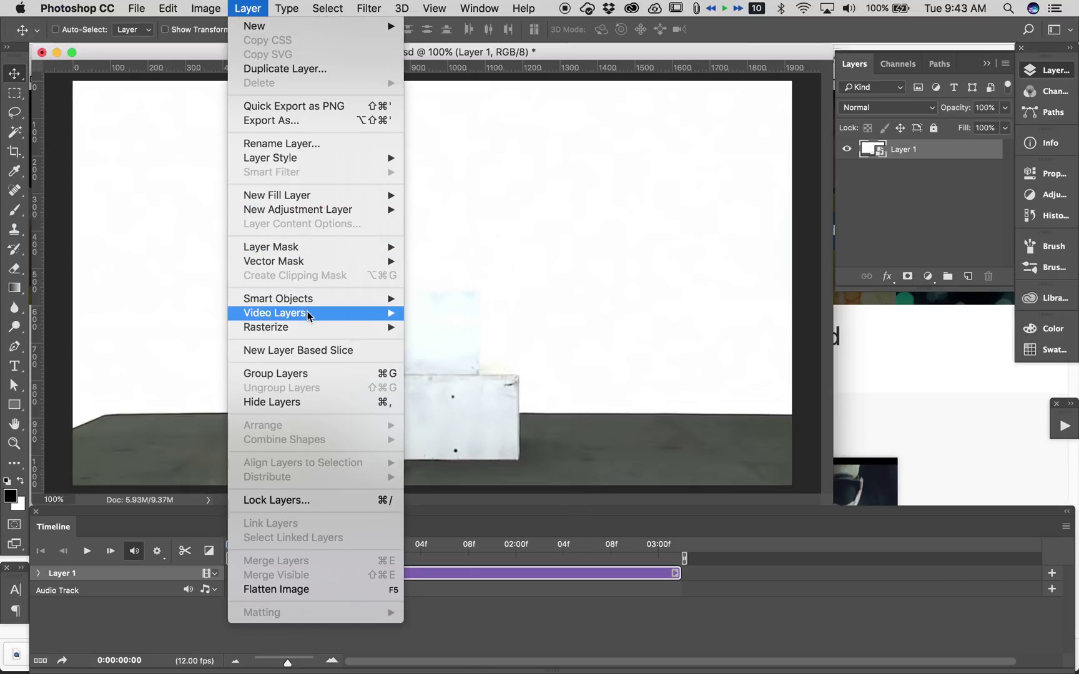
mouse_move(306, 311)
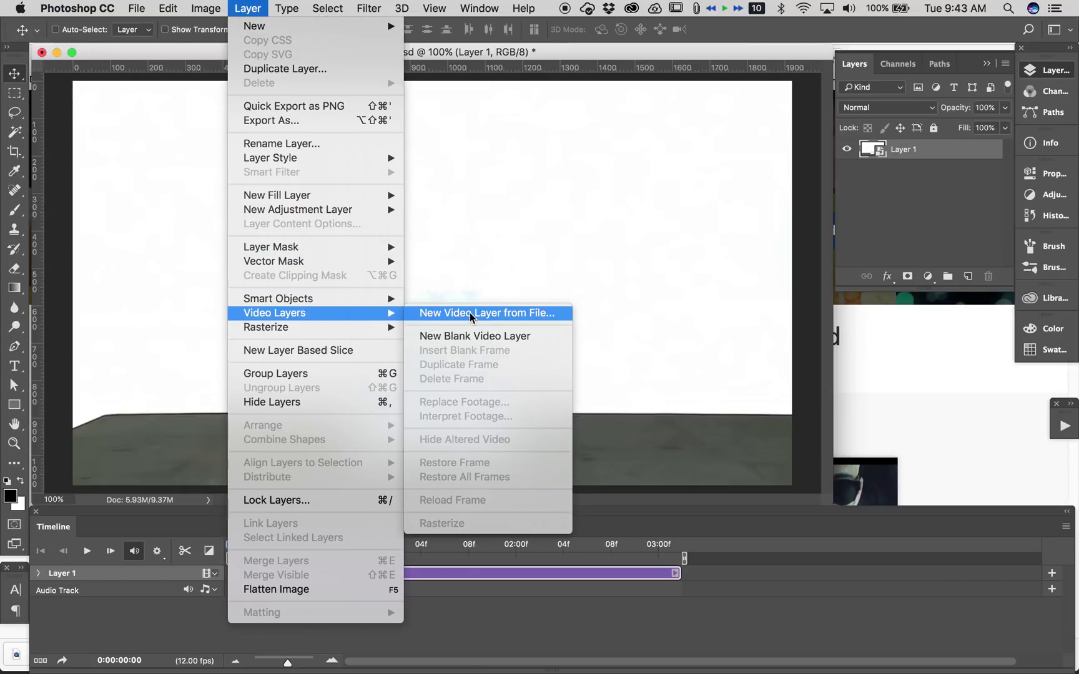
click(469, 335)
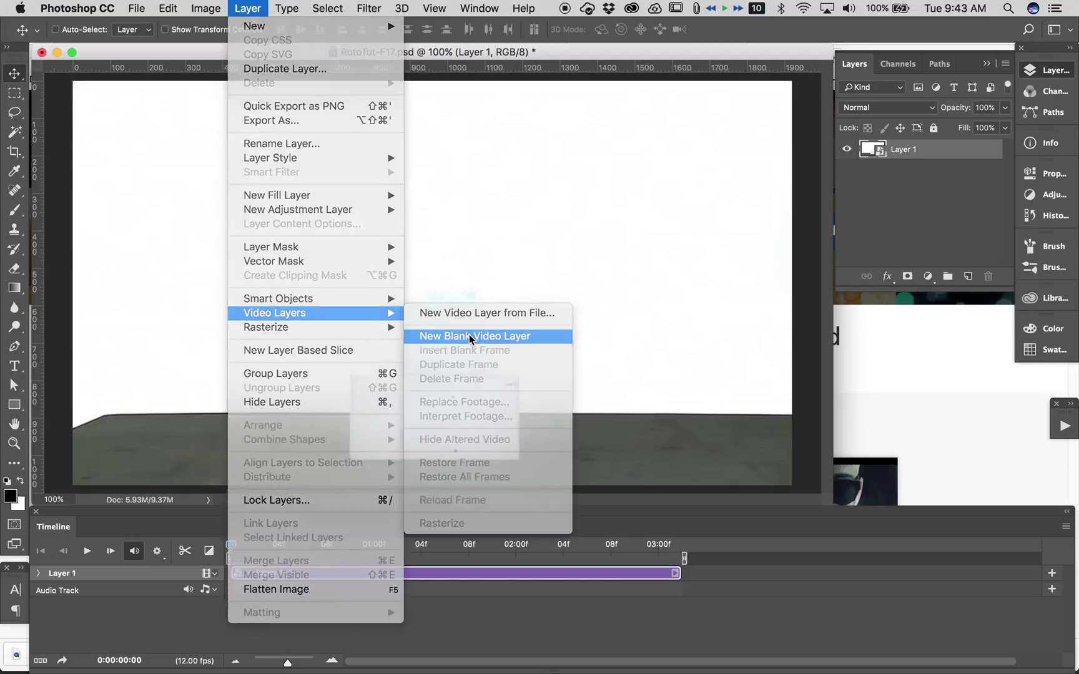
double_click(904, 148)
text(lines)
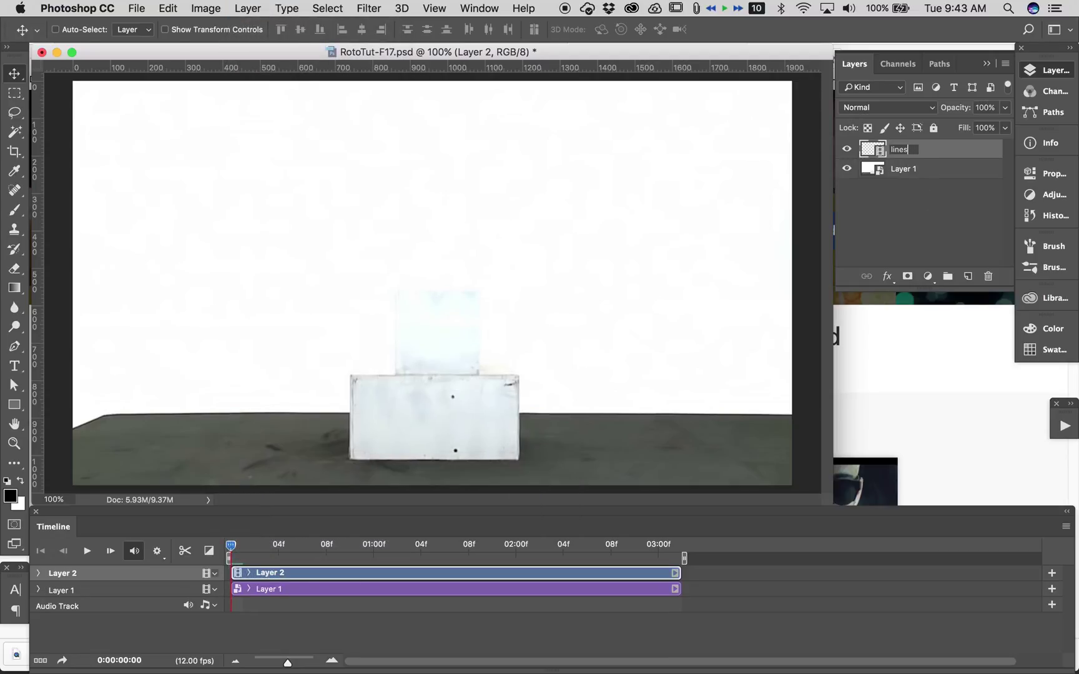
key(Return)
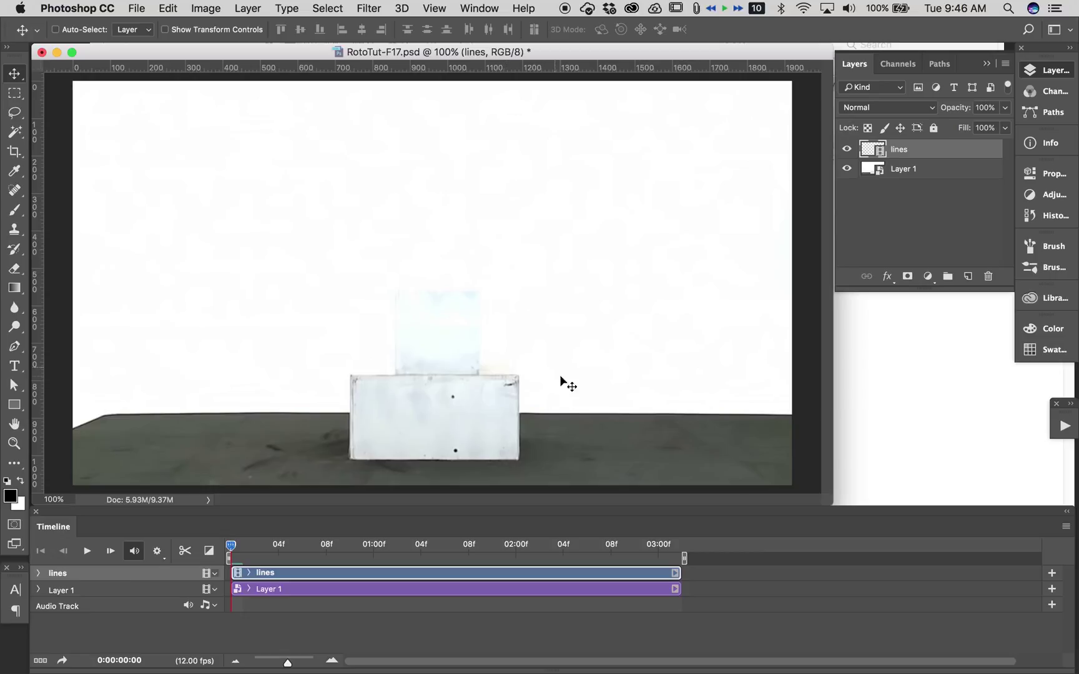
click(1066, 527)
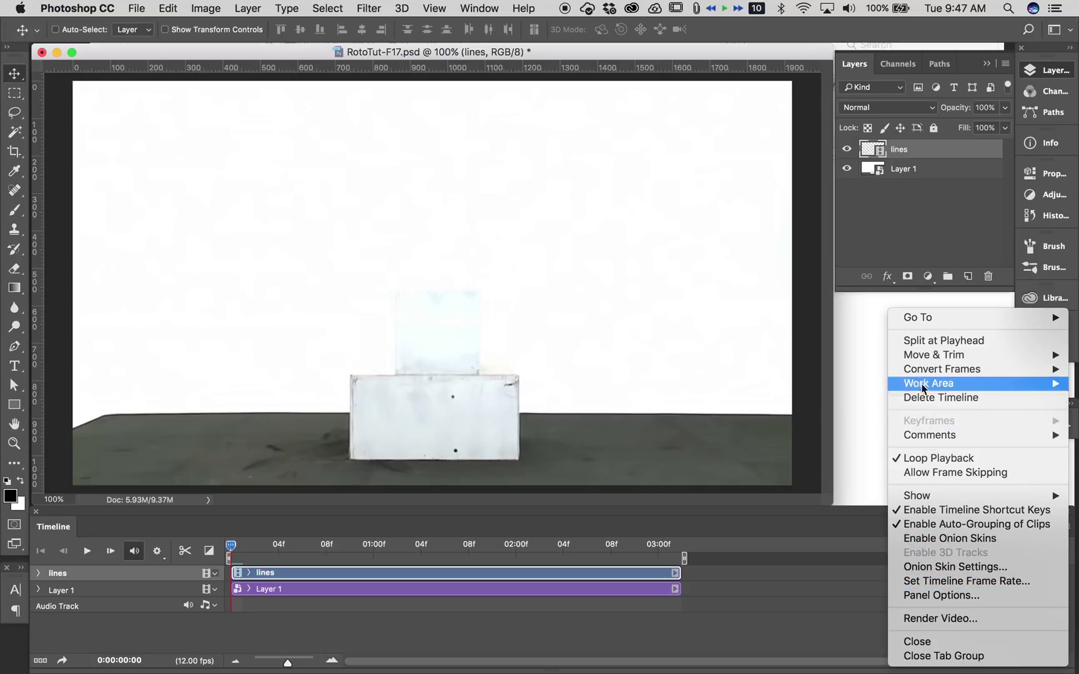
click(838, 509)
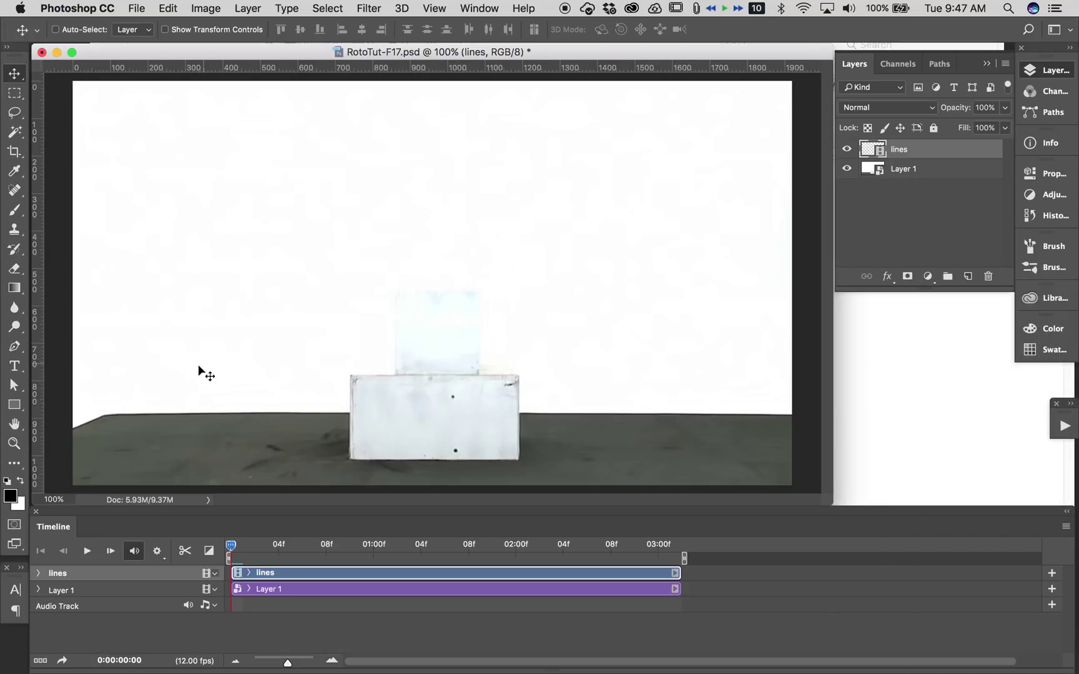
- Set the foreground color to red, fd0000
click(10, 498)
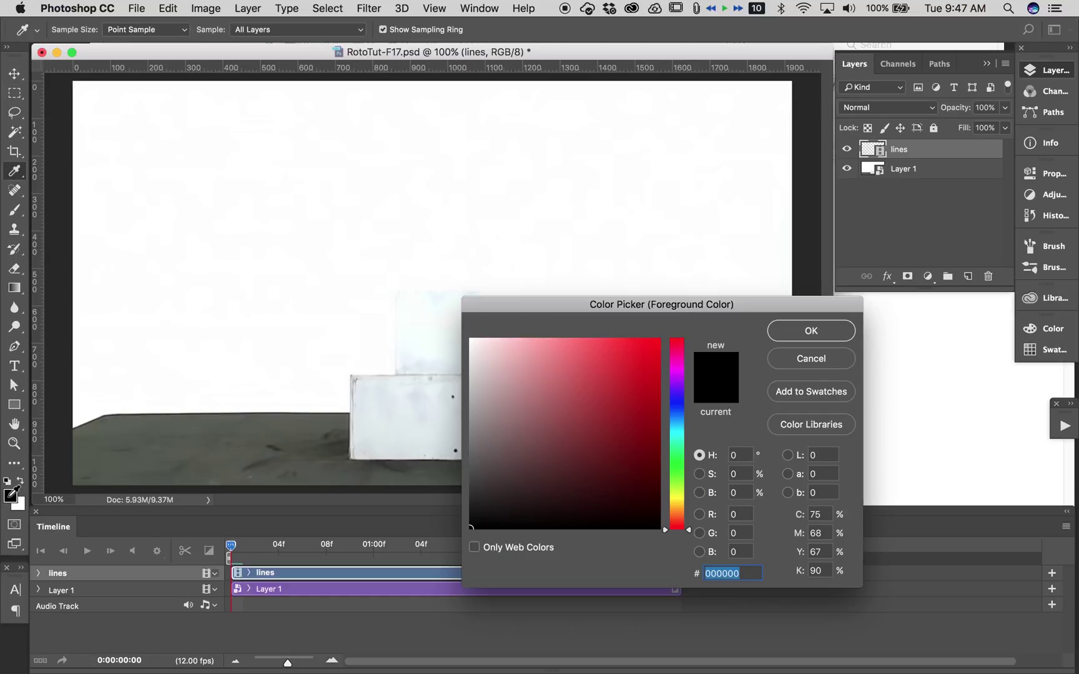
drag(653, 349, 661, 339)
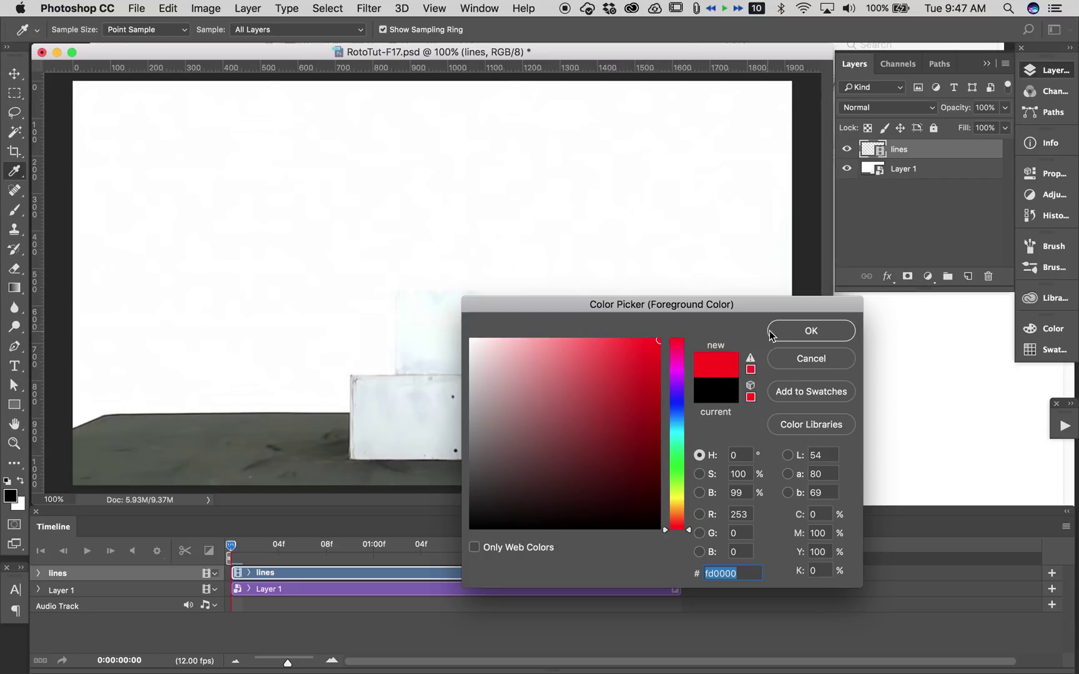
click(795, 334)
key(v)
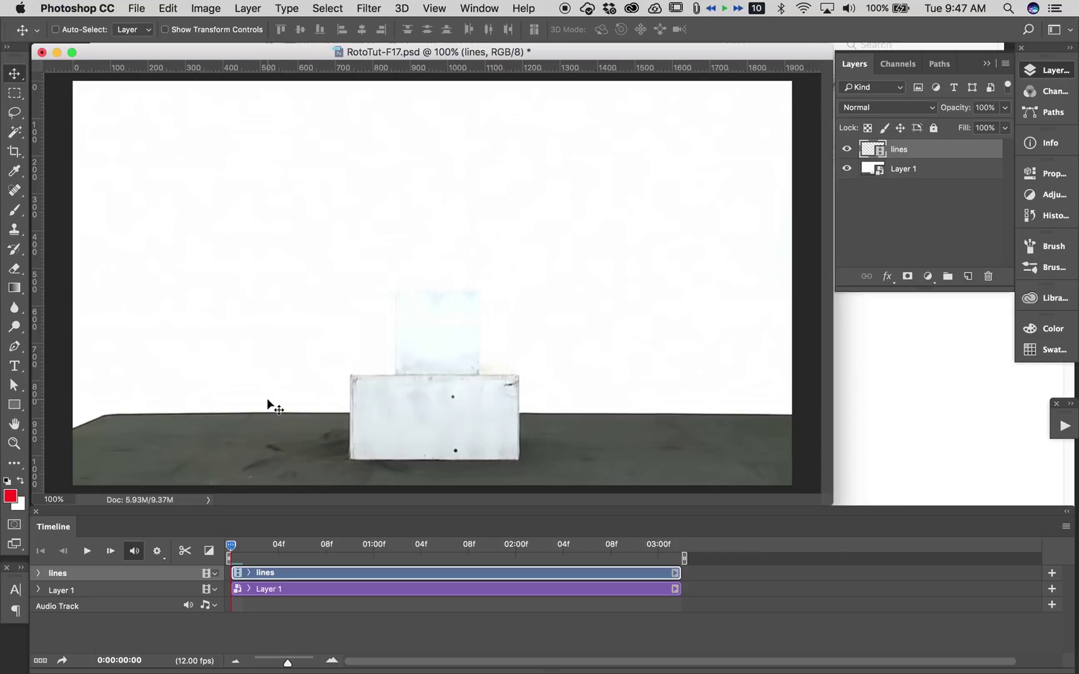
- Trim the start of the lines and Layer 1 clips to 01:00f, where the man crouches before the box
drag(229, 555, 373, 545)
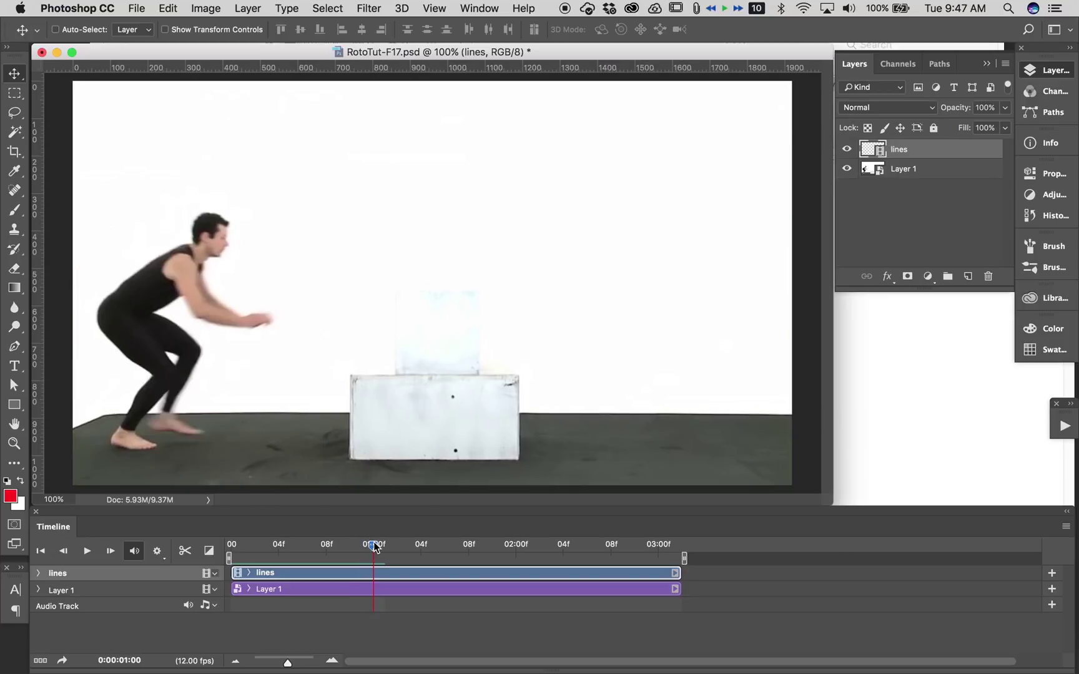
drag(233, 572, 374, 571)
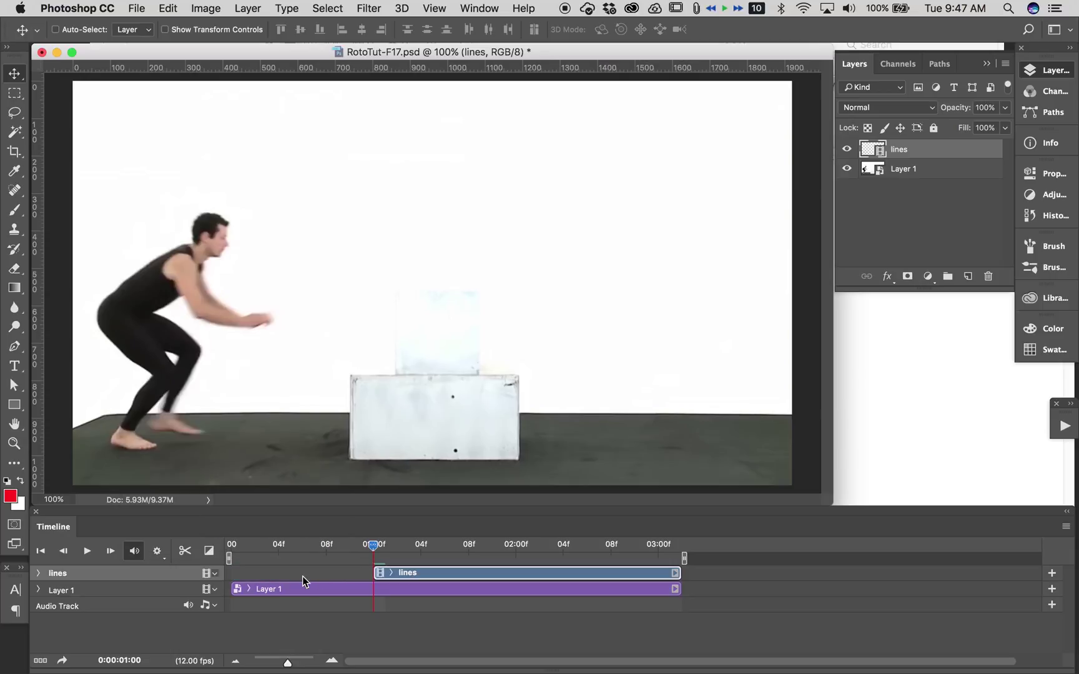
drag(238, 590, 374, 590)
- Move the trimmed lines and Layer 1 clips together so both begin at the first frame of the timeline
click(403, 573)
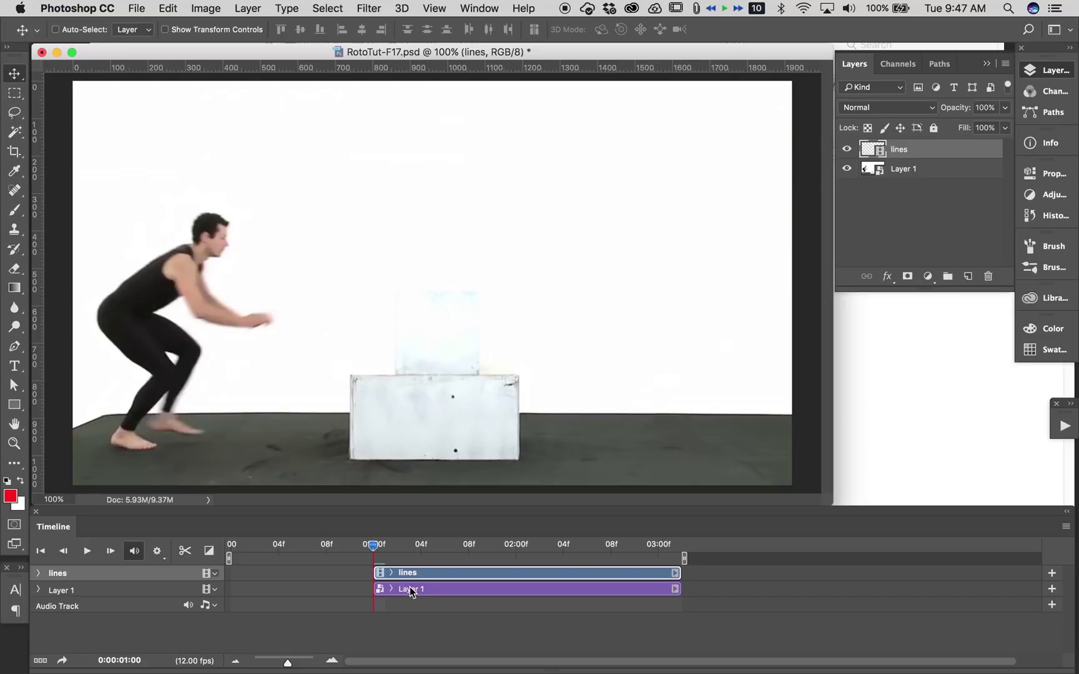
shift+click(410, 592)
drag(415, 574, 265, 574)
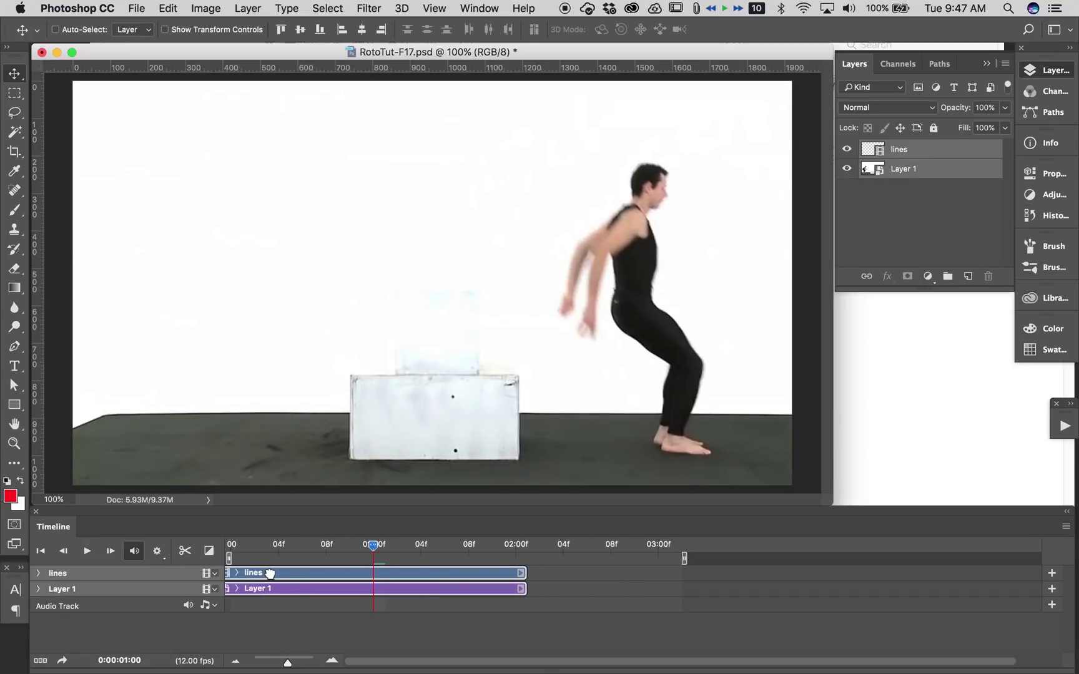
click(231, 548)
drag(297, 665, 315, 666)
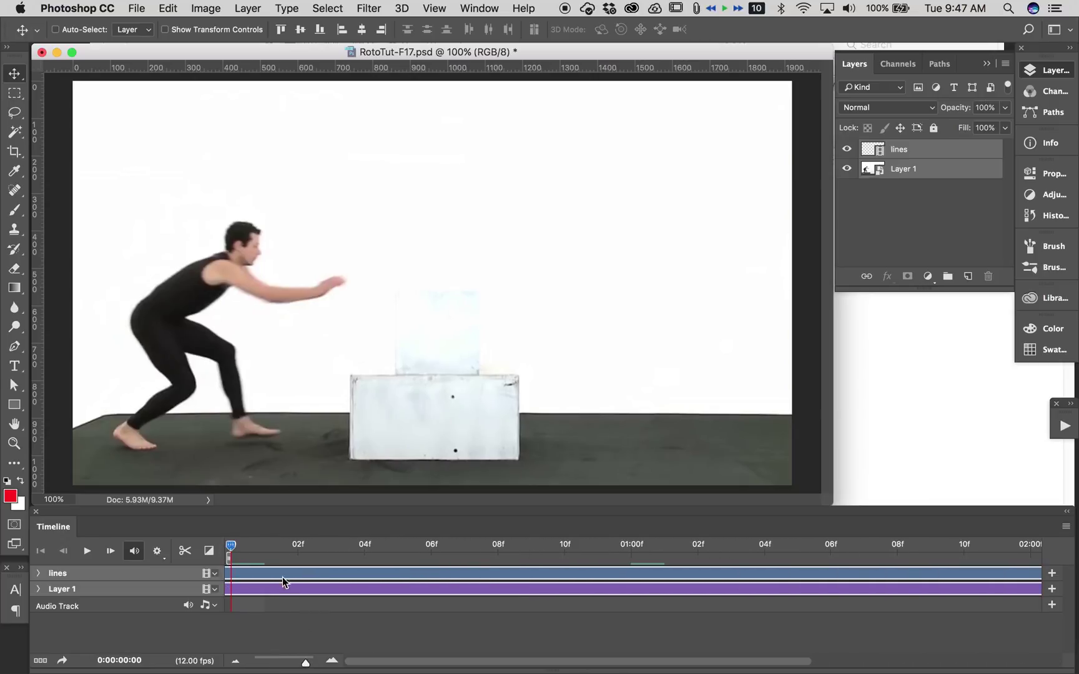
drag(310, 572, 340, 574)
mouse_move(232, 547)
mouse_down()
mouse_move(701, 528)
mouse_move(751, 527)
mouse_move(655, 549)
mouse_move(233, 552)
mouse_move(848, 536)
mouse_move(997, 545)
mouse_move(226, 525)
mouse_move(660, 529)
mouse_move(312, 520)
mouse_move(236, 534)
mouse_move(602, 535)
mouse_move(240, 536)
mouse_up()
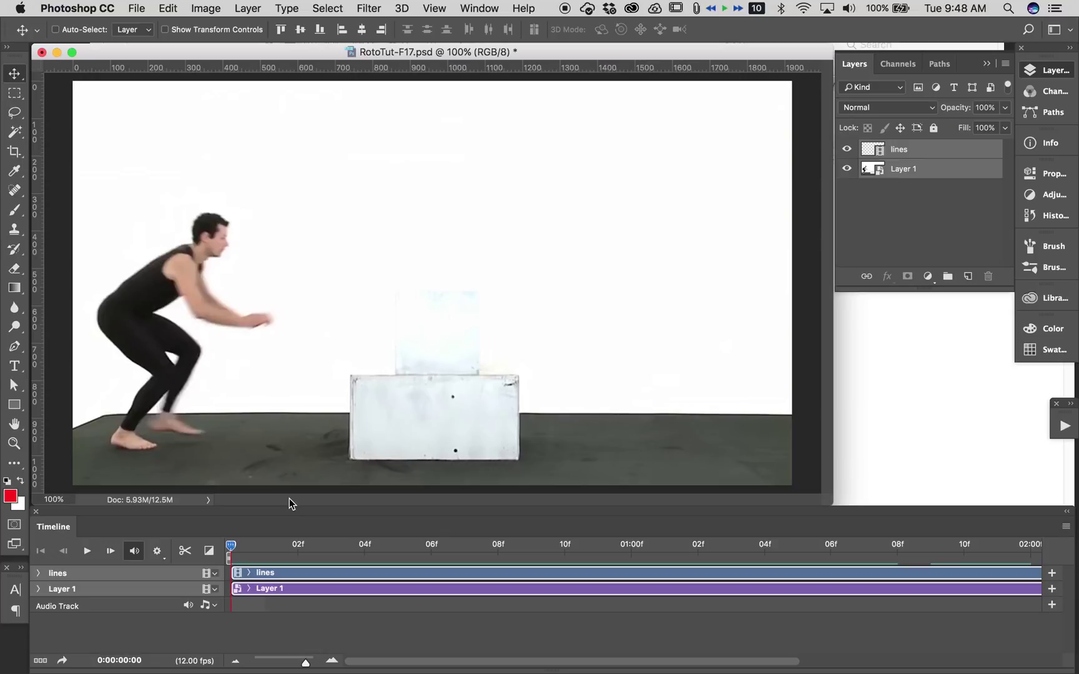
- Choose the Brush tool and set its size to 10 px
key(b)
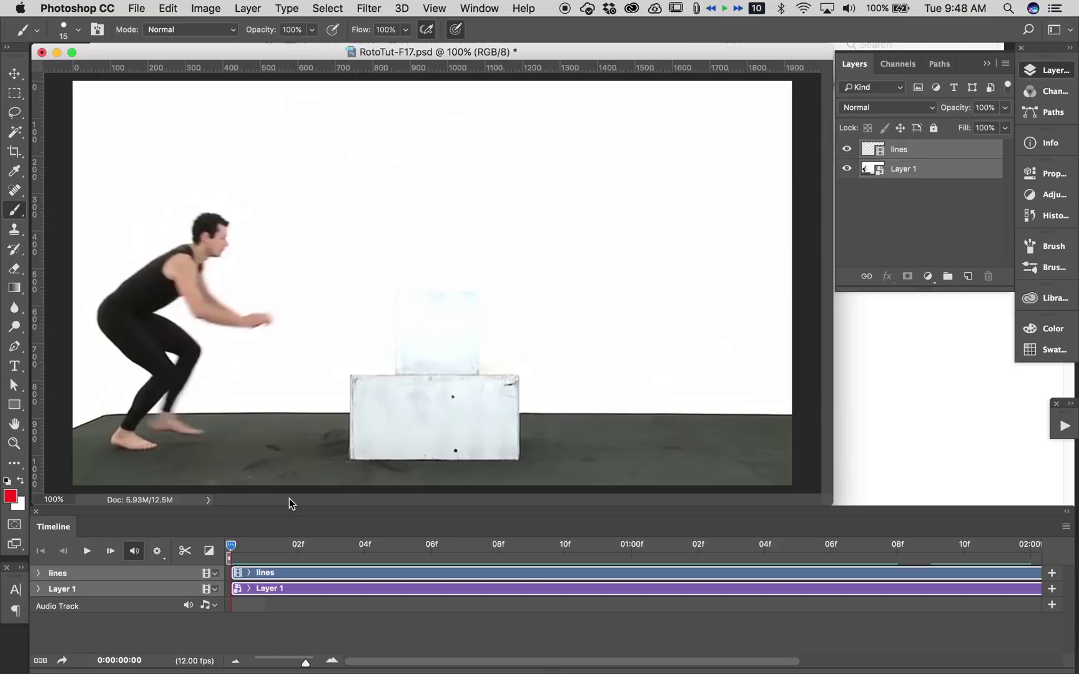
click(78, 30)
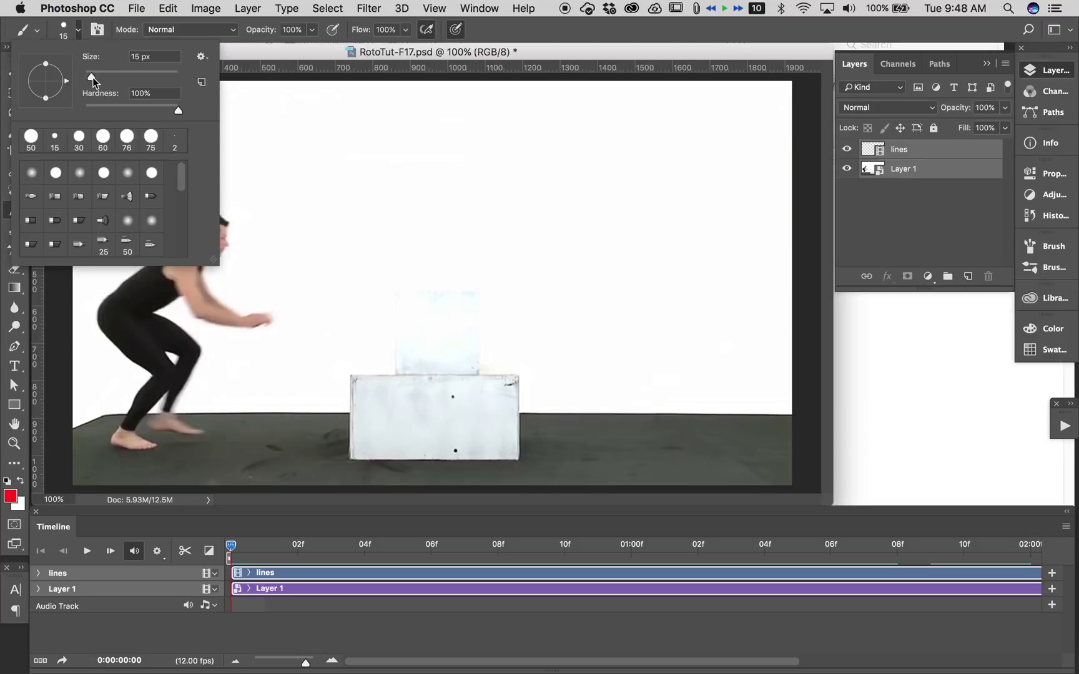
drag(92, 80, 87, 79)
text(10)
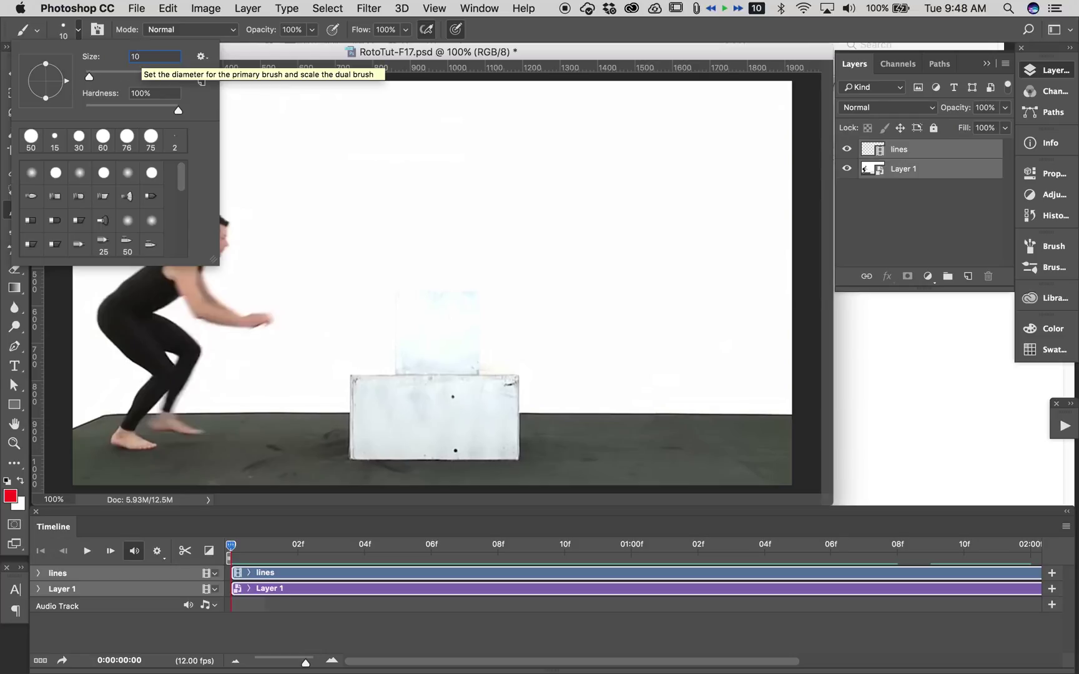
click(188, 173)
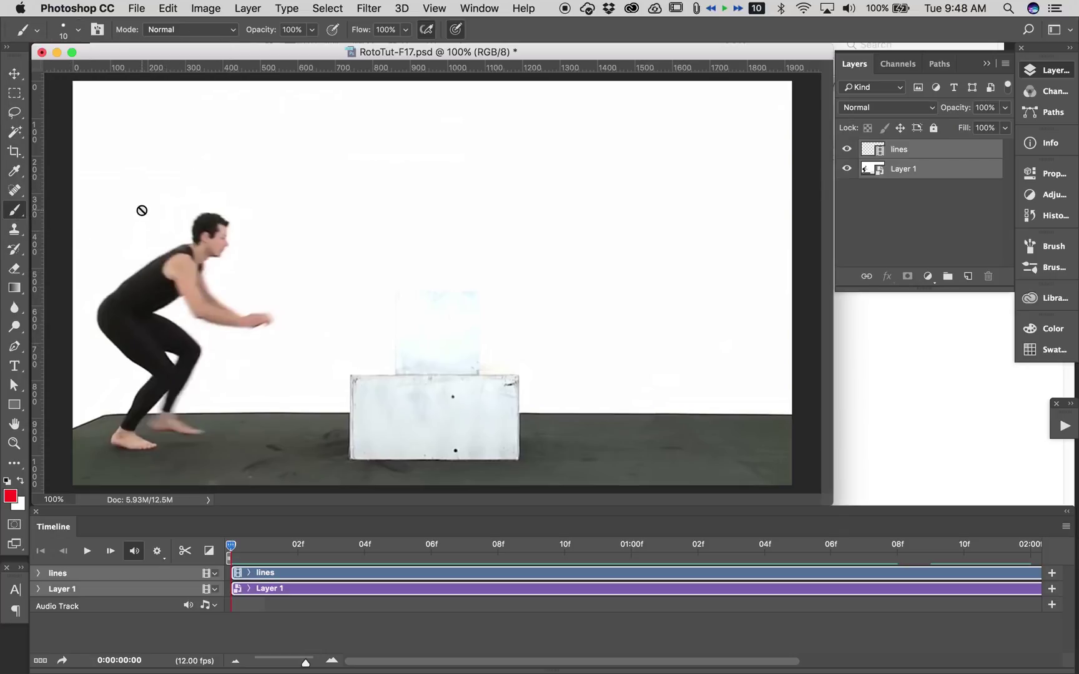
- Trace the man's outline in red on the lines layer, advancing frame by frame through the vault
click(937, 204)
click(905, 148)
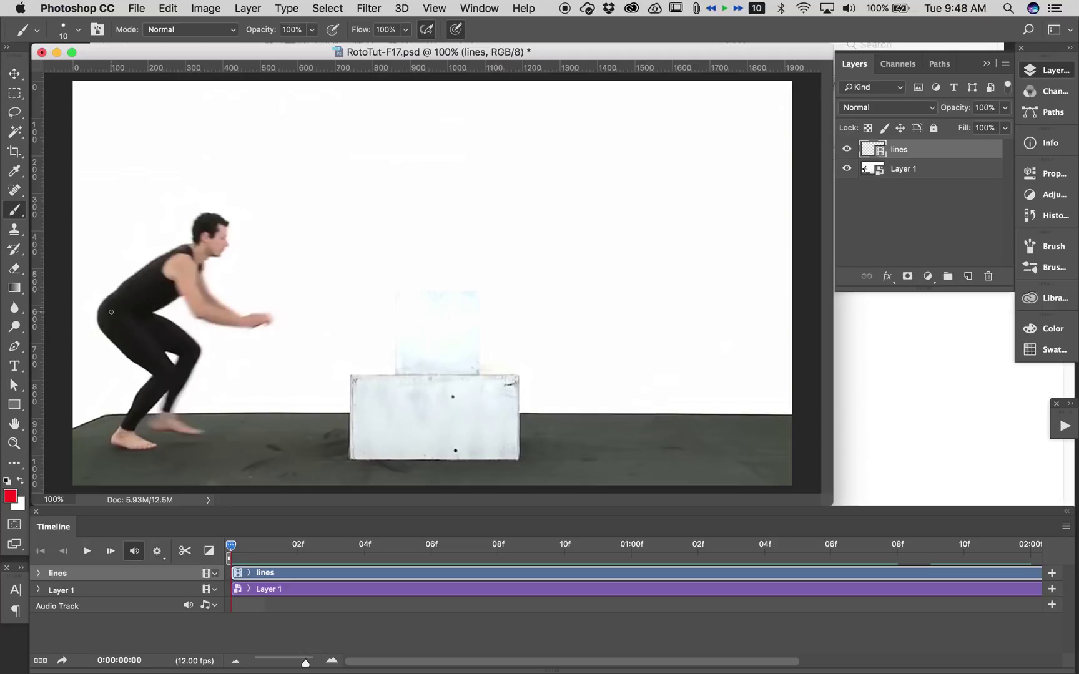
mouse_move(128, 273)
mouse_down()
mouse_move(97, 325)
mouse_move(206, 300)
mouse_move(224, 234)
mouse_up()
key(Right)
mouse_move(116, 431)
mouse_down()
mouse_move(144, 349)
mouse_move(336, 276)
mouse_move(275, 437)
mouse_move(181, 312)
mouse_move(400, 270)
mouse_move(251, 420)
mouse_up()
key(Right)
key(Right)
mouse_move(150, 437)
mouse_down()
mouse_move(346, 213)
mouse_move(281, 406)
mouse_move(168, 441)
mouse_up()
key(Right)
mouse_move(182, 394)
mouse_down()
mouse_move(200, 349)
mouse_move(448, 289)
mouse_move(188, 393)
mouse_up()
key(Right)
mouse_move(235, 341)
mouse_down()
mouse_move(337, 281)
mouse_move(409, 287)
mouse_move(294, 283)
mouse_move(309, 250)
mouse_move(434, 153)
mouse_move(444, 289)
mouse_move(325, 262)
mouse_move(387, 244)
mouse_move(456, 287)
mouse_move(493, 140)
mouse_move(500, 175)
mouse_up()
key(Right)
key(Right)
key(Right)
mouse_move(403, 215)
mouse_down()
mouse_move(428, 251)
mouse_move(499, 156)
mouse_move(434, 275)
mouse_move(545, 103)
mouse_move(505, 246)
mouse_move(475, 281)
mouse_up()
key(Right)
key(Right)
mouse_move(441, 216)
mouse_down()
mouse_move(587, 110)
mouse_move(547, 259)
mouse_up()
key(Right)
mouse_move(459, 215)
mouse_down()
mouse_move(615, 115)
mouse_move(572, 137)
mouse_move(594, 342)
mouse_move(628, 375)
mouse_up()
key(Right)
mouse_move(518, 240)
mouse_down()
mouse_move(625, 187)
mouse_move(656, 406)
mouse_move(706, 431)
mouse_up()
key(Right)
mouse_move(560, 315)
mouse_down()
mouse_move(596, 256)
mouse_move(653, 215)
mouse_move(687, 450)
mouse_move(649, 228)
mouse_move(687, 194)
mouse_move(646, 362)
mouse_move(625, 312)
mouse_move(693, 447)
mouse_up()
key(Right)
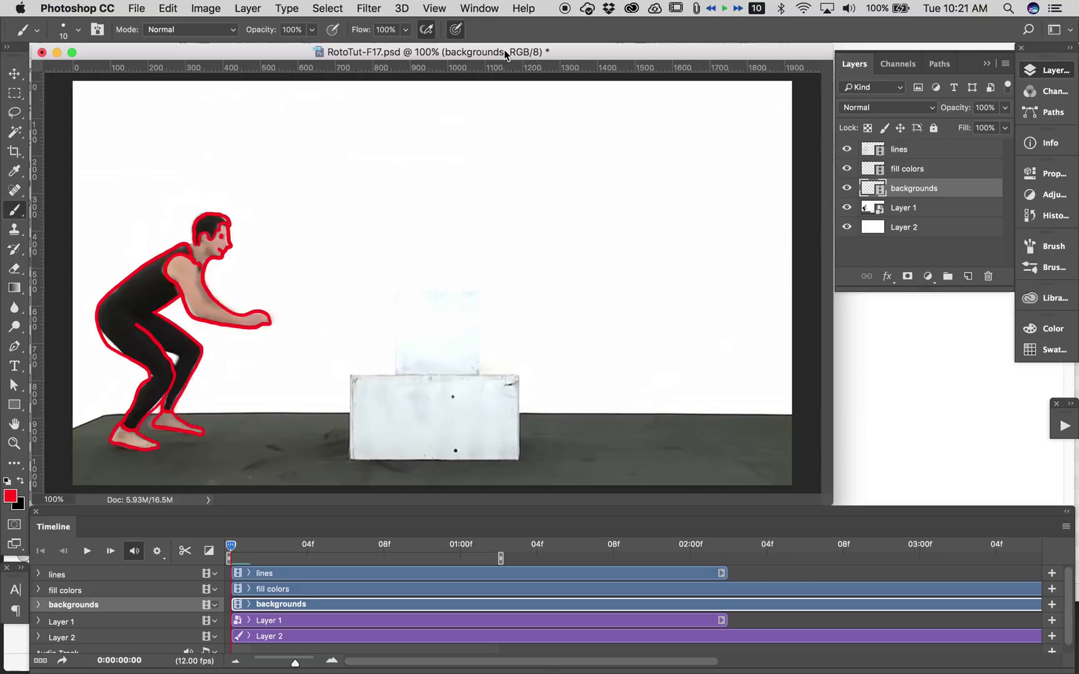
- Examine the brush tips in an enlarged picker and the saved Brush tool presets
click(78, 29)
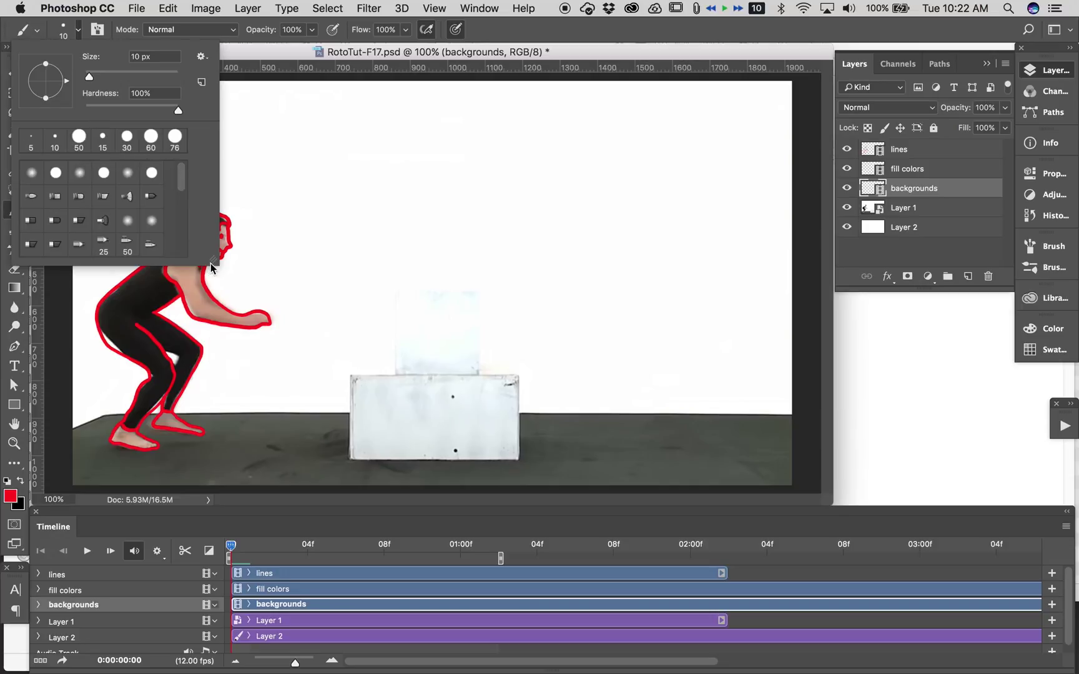
drag(211, 264, 326, 545)
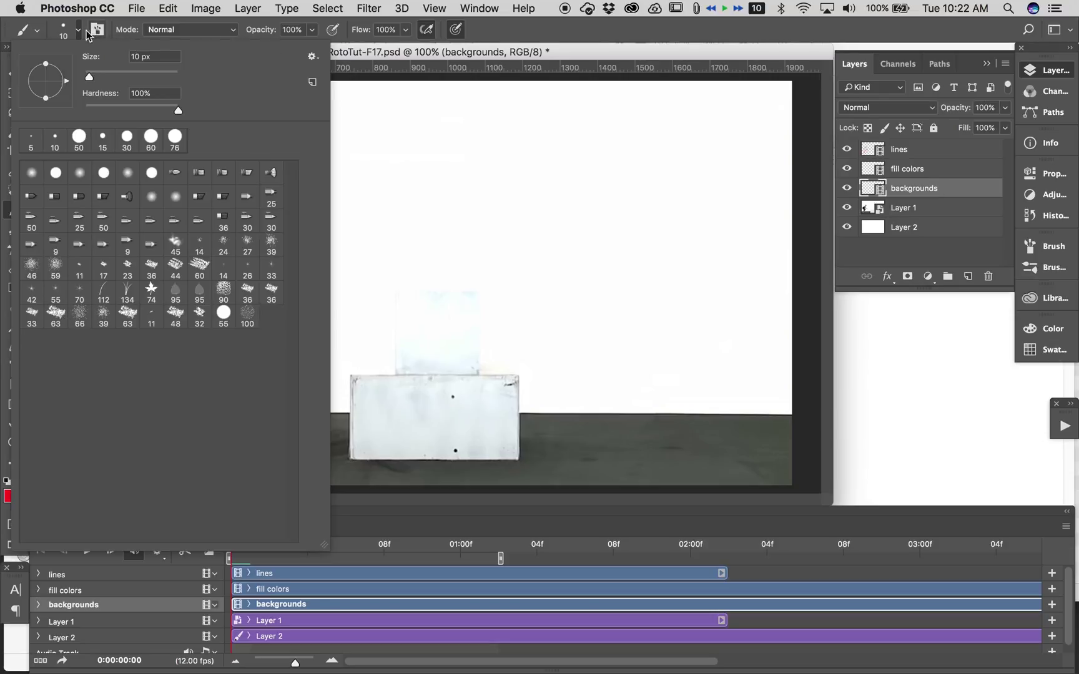
click(63, 32)
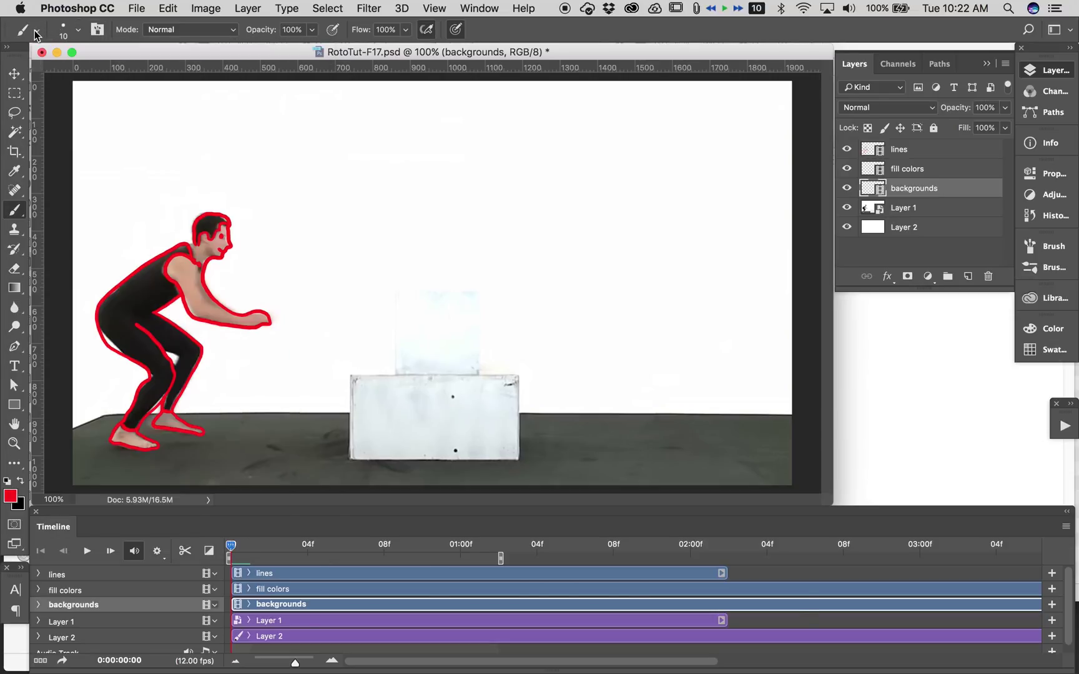
click(37, 33)
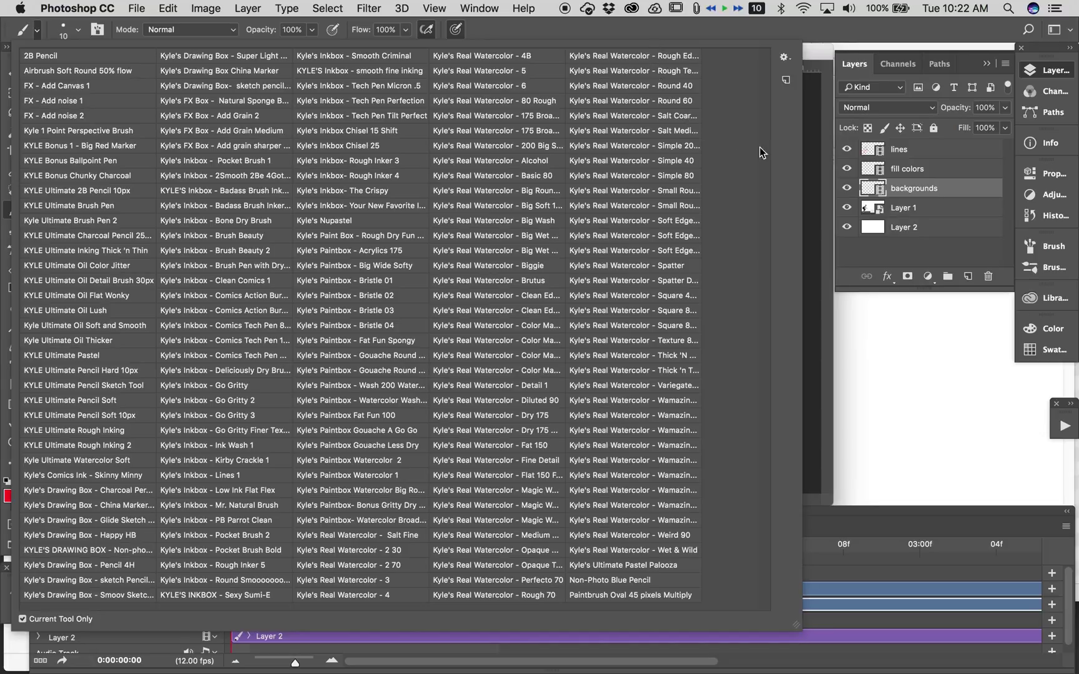
click(879, 194)
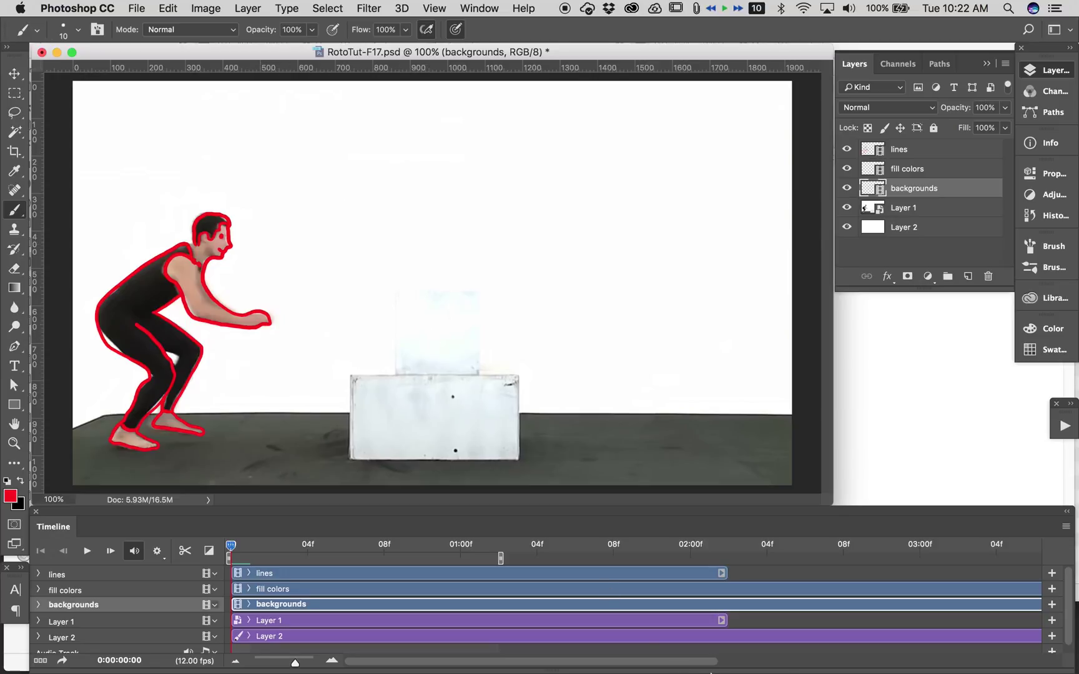
- Launch Astropad by searching the Mac for astro, then return to Photoshop
click(1008, 8)
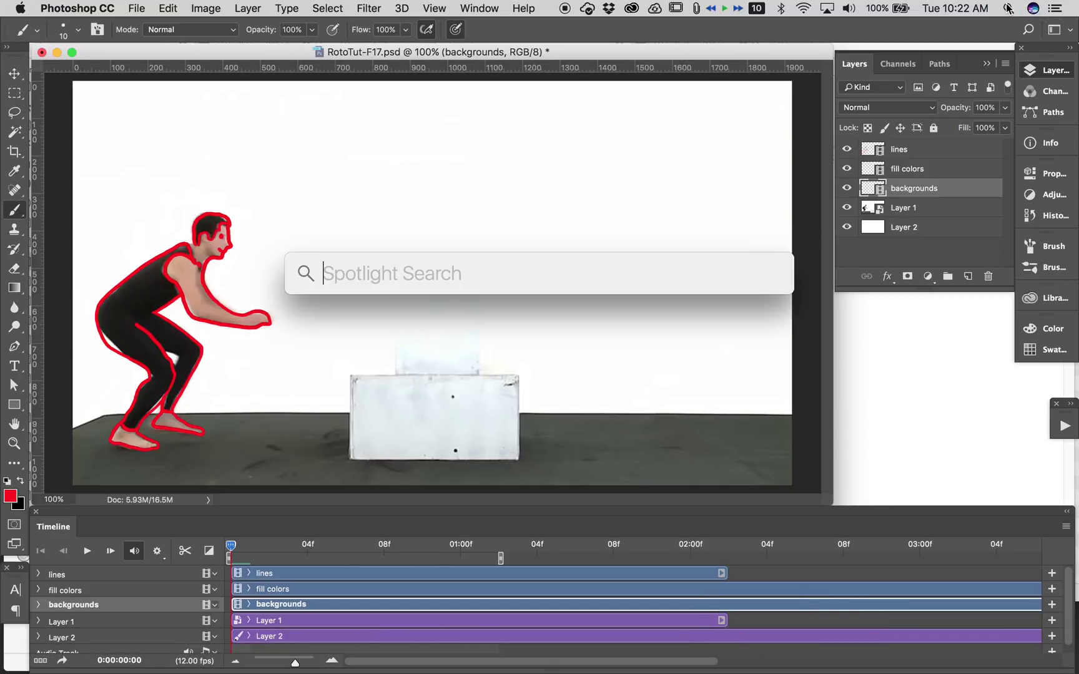
text(astro)
key(Return)
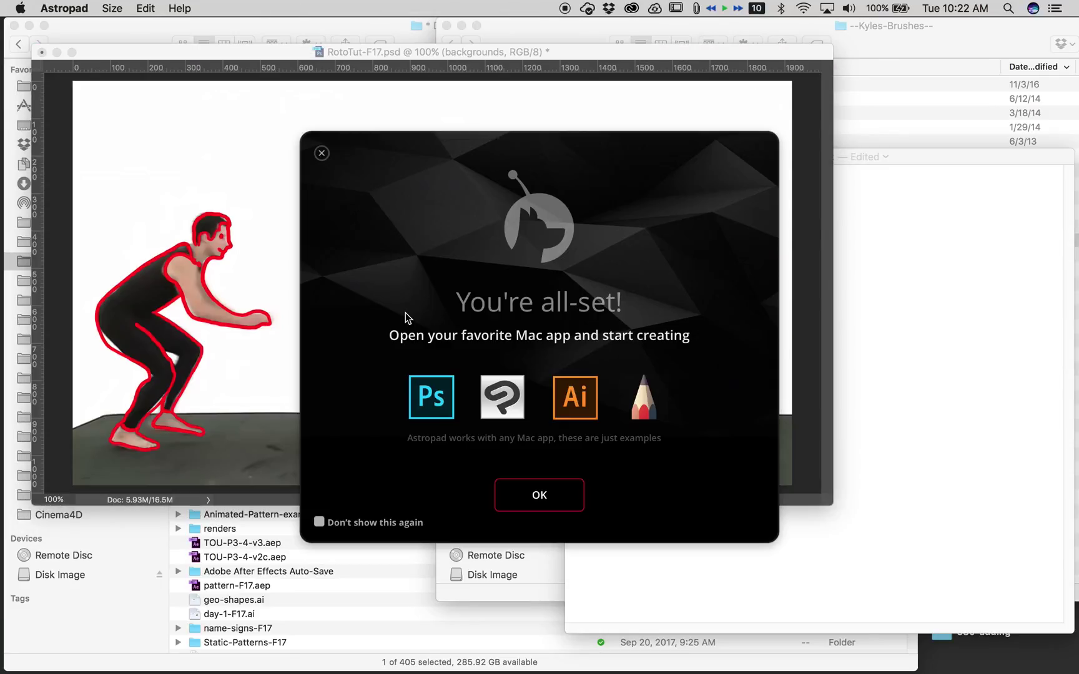
click(411, 408)
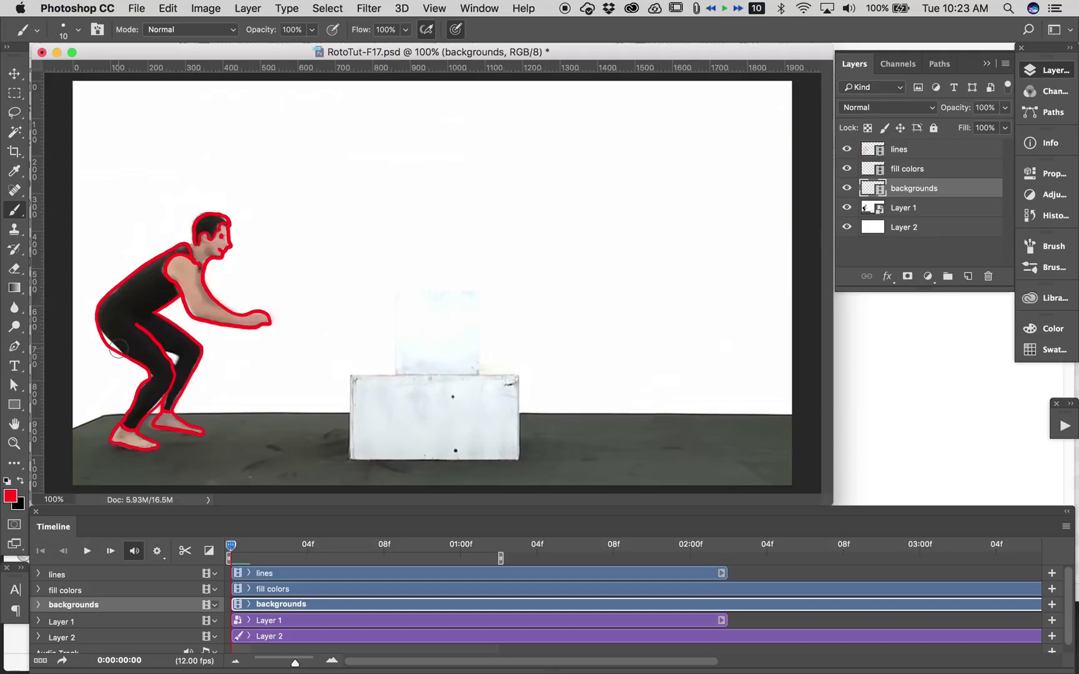
- Make lines the active layer instead of backgrounds, undoing the test brush strokes made on each
drag(100, 336, 116, 358)
key(super+z)
click(906, 149)
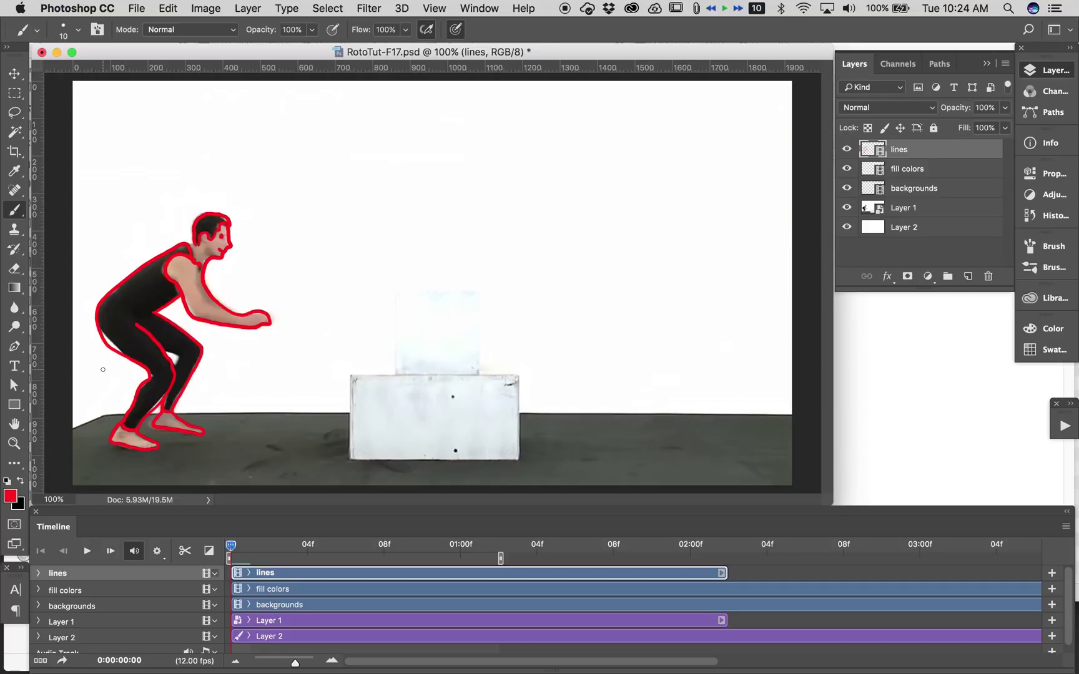
drag(135, 163, 136, 207)
key(super+z)
- Expand the lines track's properties and apply a Color Overlay of dark grey 202020 to the lines layer
click(39, 573)
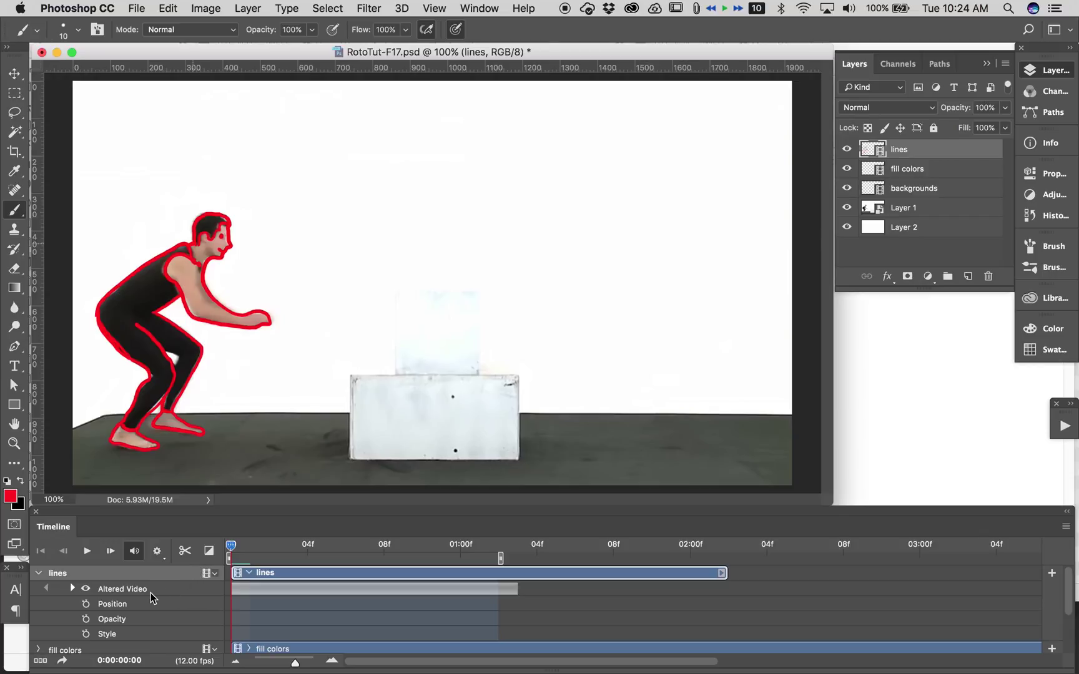
click(886, 278)
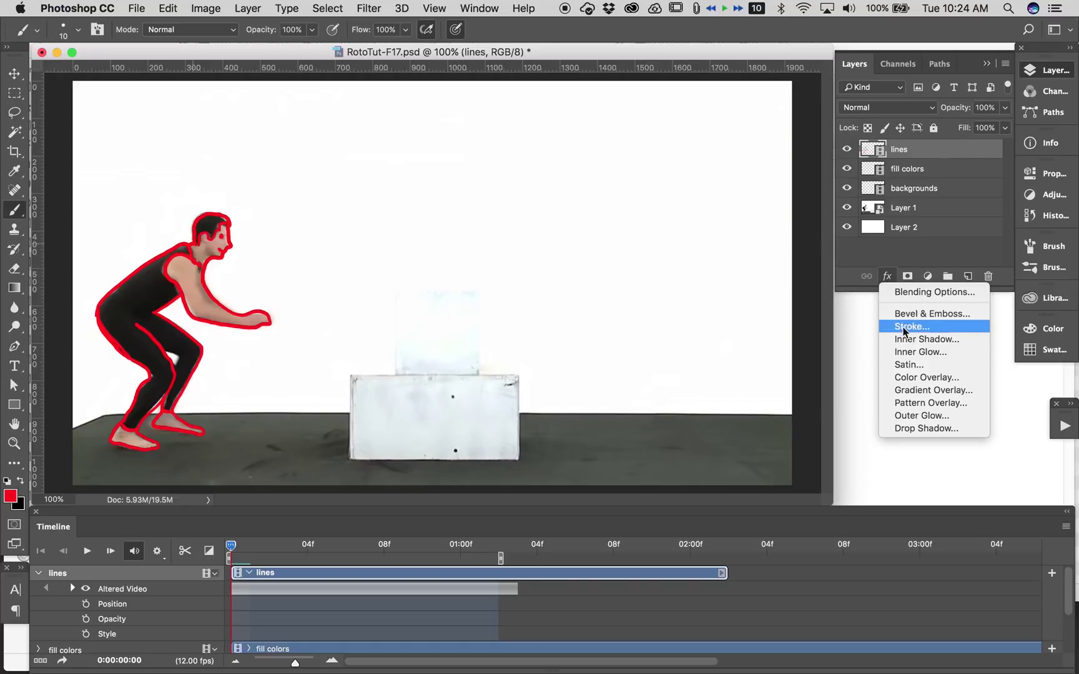
click(910, 375)
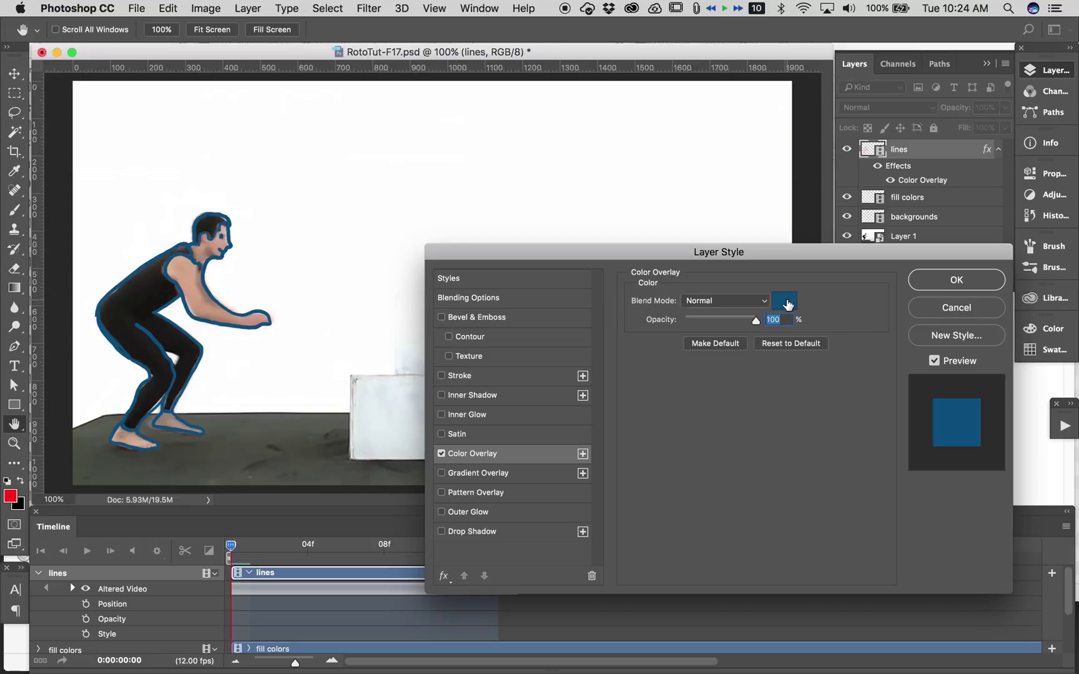
click(785, 302)
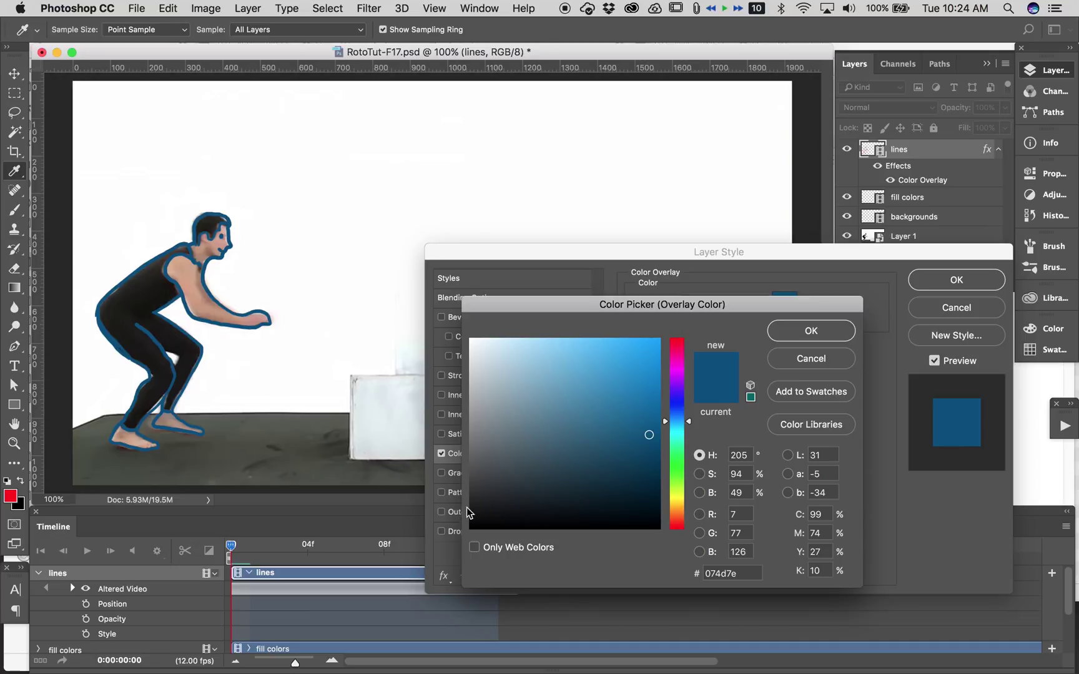
drag(467, 506, 466, 505)
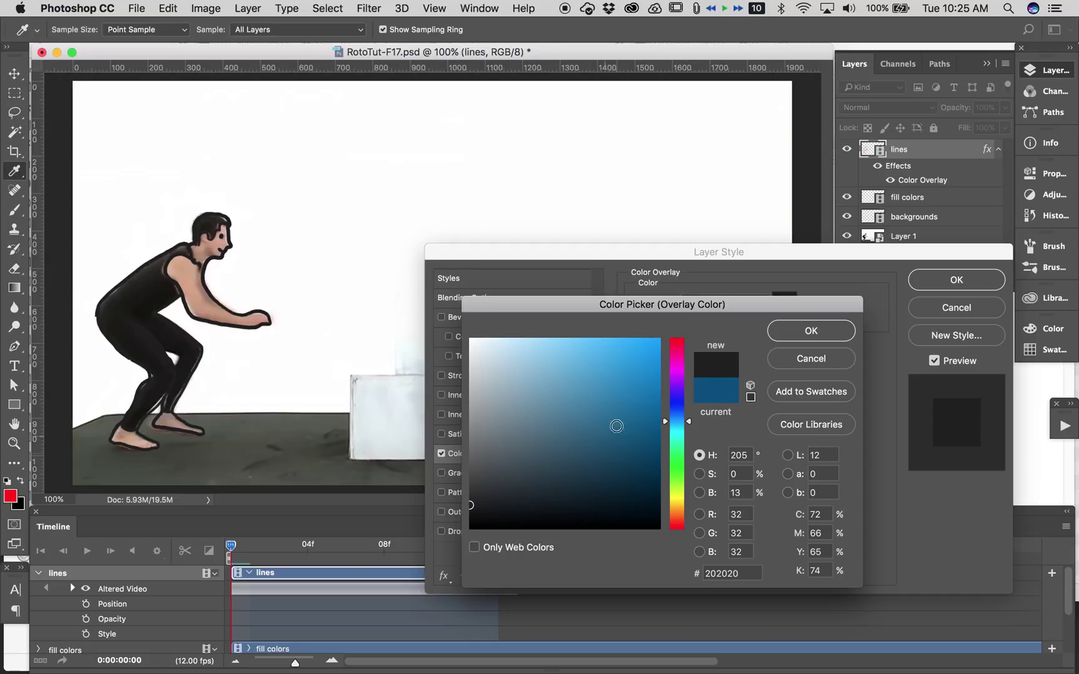
click(805, 332)
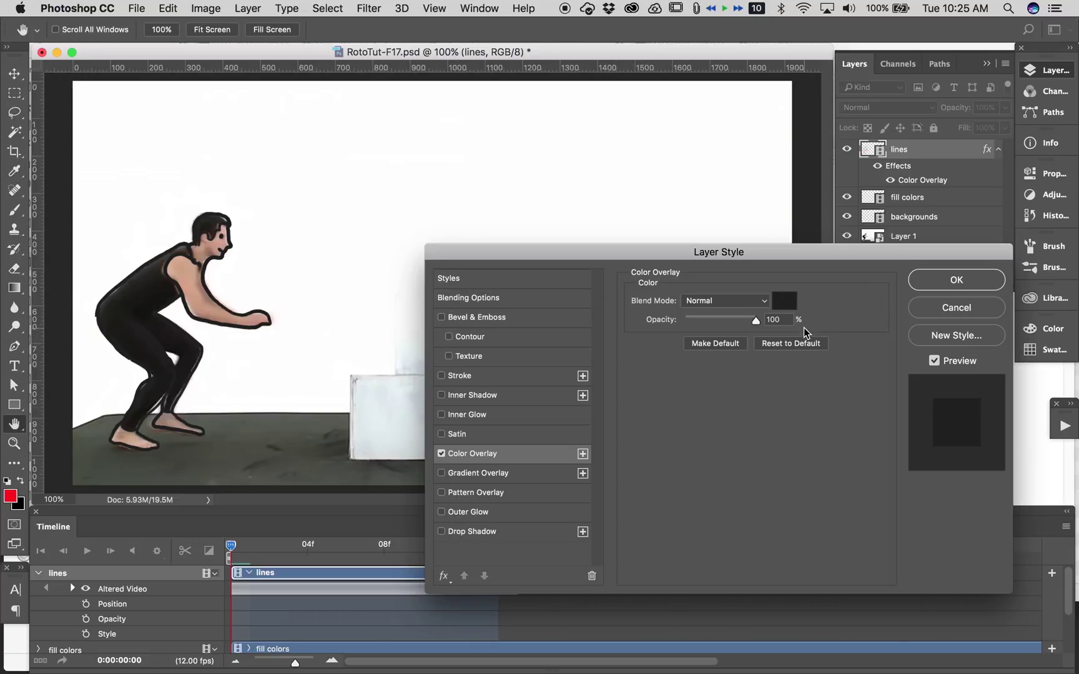
click(954, 283)
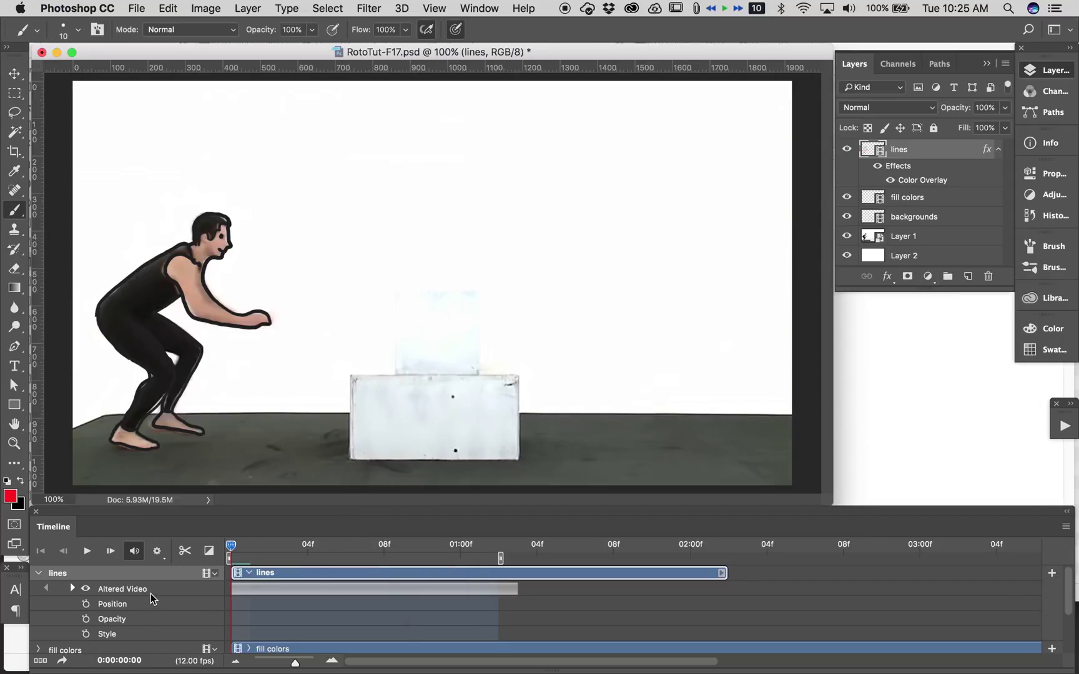
- Enable Style keyframing on the lines track at the first frame and add a second keyframe at 0:00:00:08
click(85, 634)
drag(231, 545, 384, 543)
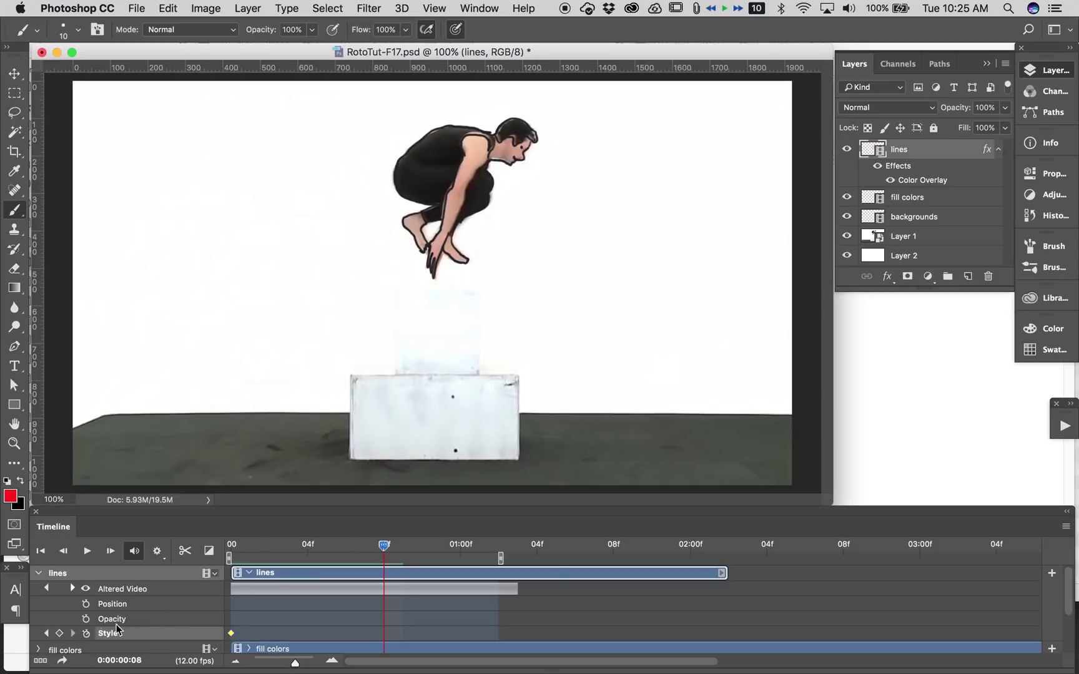
click(60, 635)
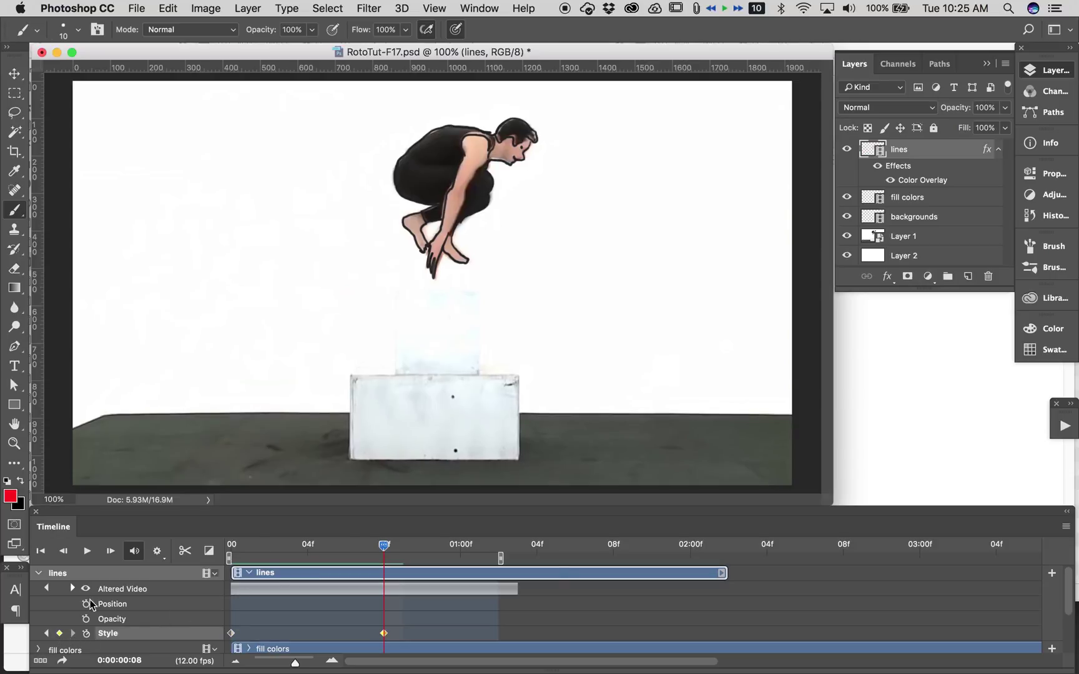
- Change the lines layer's Color Overlay to bright red at the second Style keyframe and scrub back to check the color transition
double_click(912, 181)
click(782, 306)
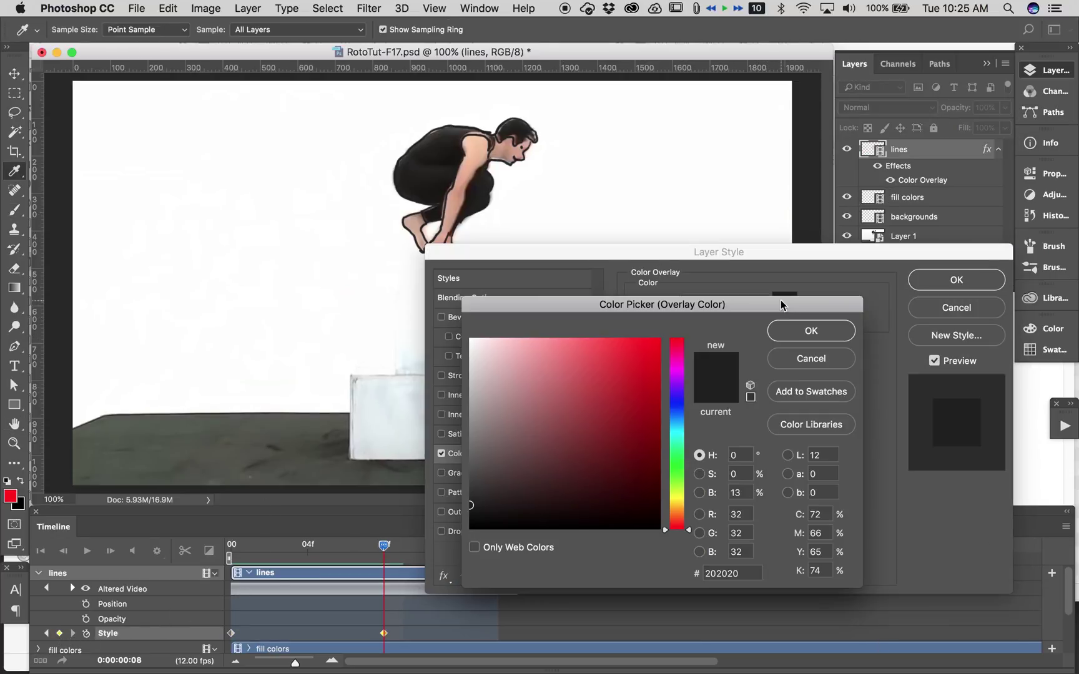
click(651, 352)
click(811, 331)
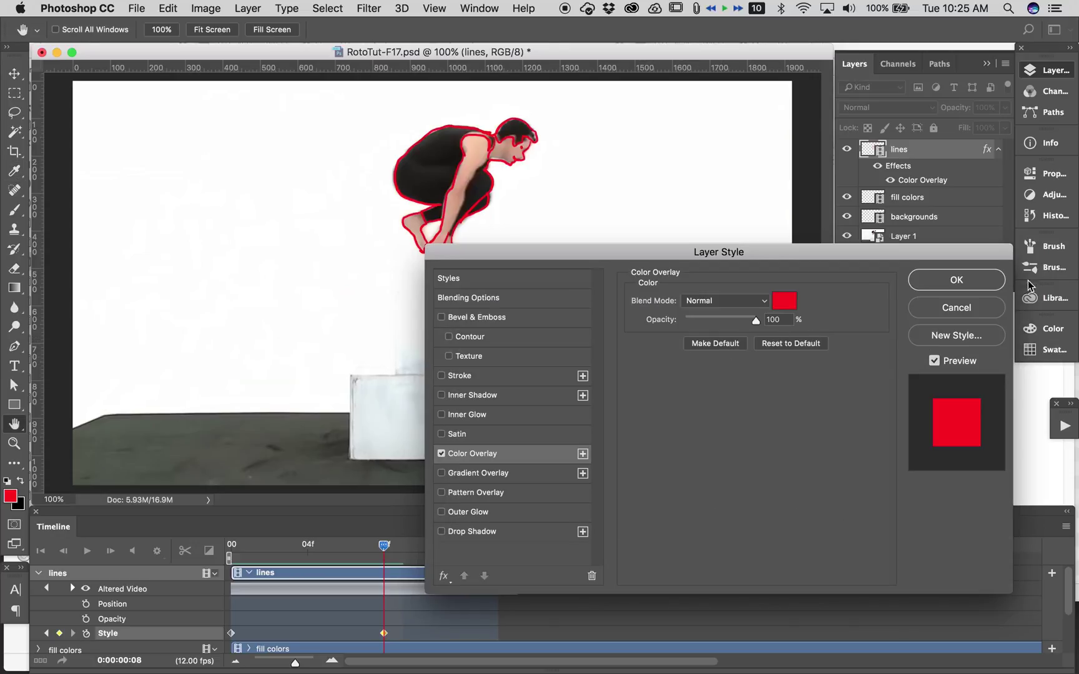
click(984, 276)
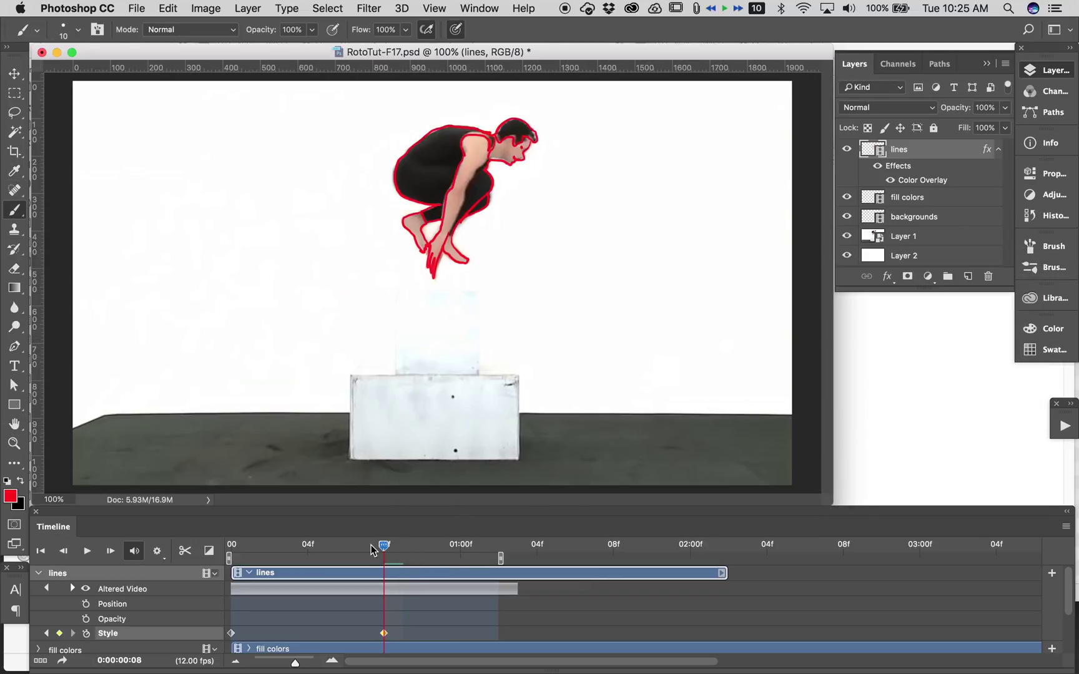
drag(384, 546, 269, 547)
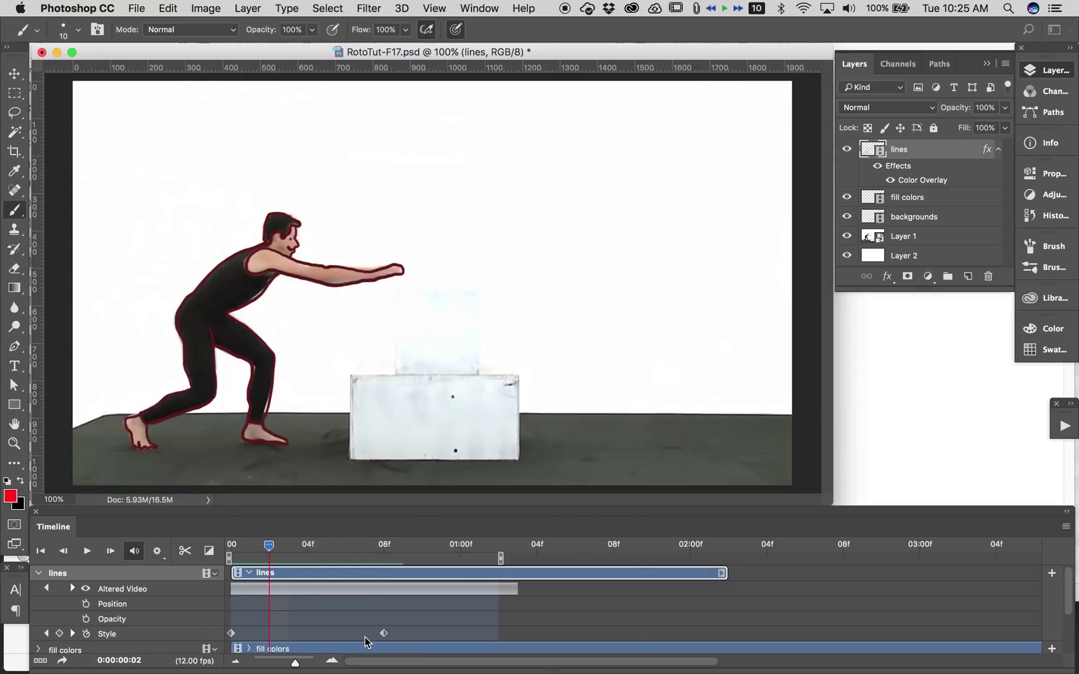
- Delete both Style keyframes from the lines track
key(Delete)
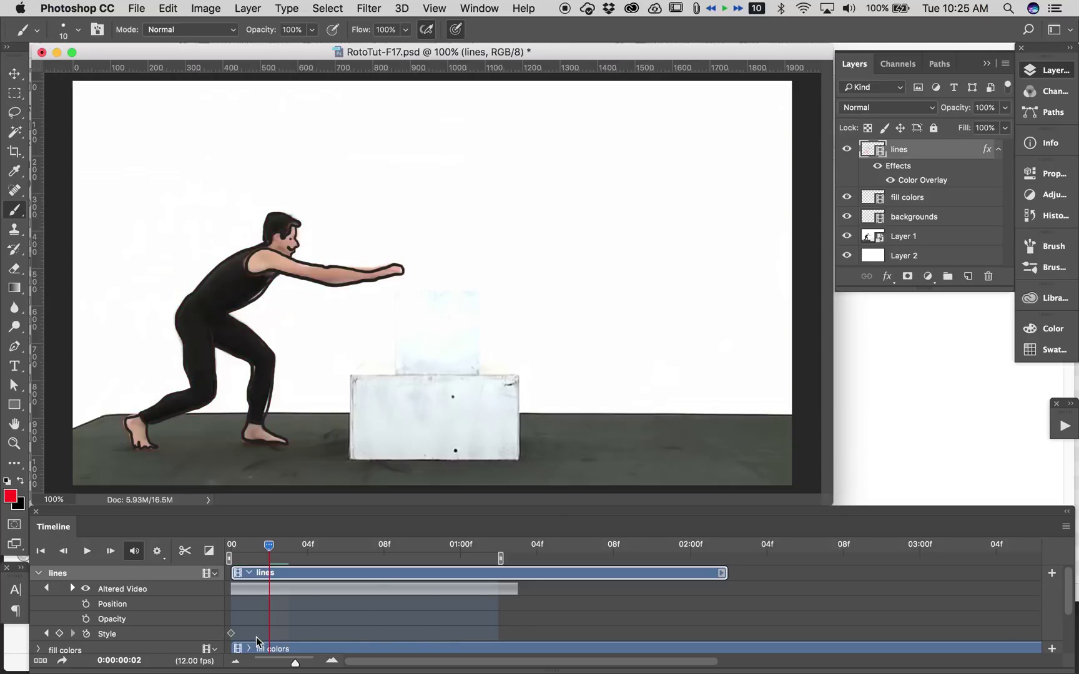
click(227, 634)
key(Delete)
- Rename the reference footage layer, Layer 1, as video
double_click(906, 237)
text(video)
key(Return)
- Review the line drawings with the video layer hidden, comparing them against the footage, and leave the video layer shown at the first frame
click(846, 237)
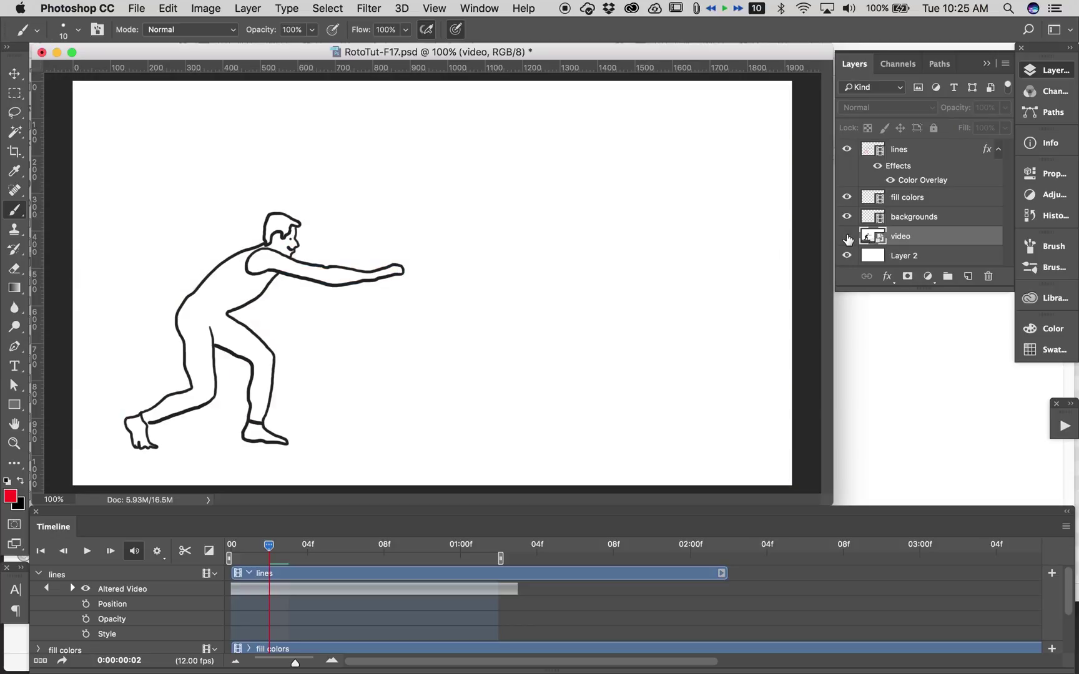
mouse_move(269, 546)
mouse_down()
mouse_move(232, 546)
mouse_move(499, 547)
mouse_move(225, 553)
mouse_move(444, 553)
mouse_move(265, 559)
mouse_move(486, 565)
mouse_move(267, 578)
mouse_move(481, 574)
mouse_move(235, 576)
mouse_up()
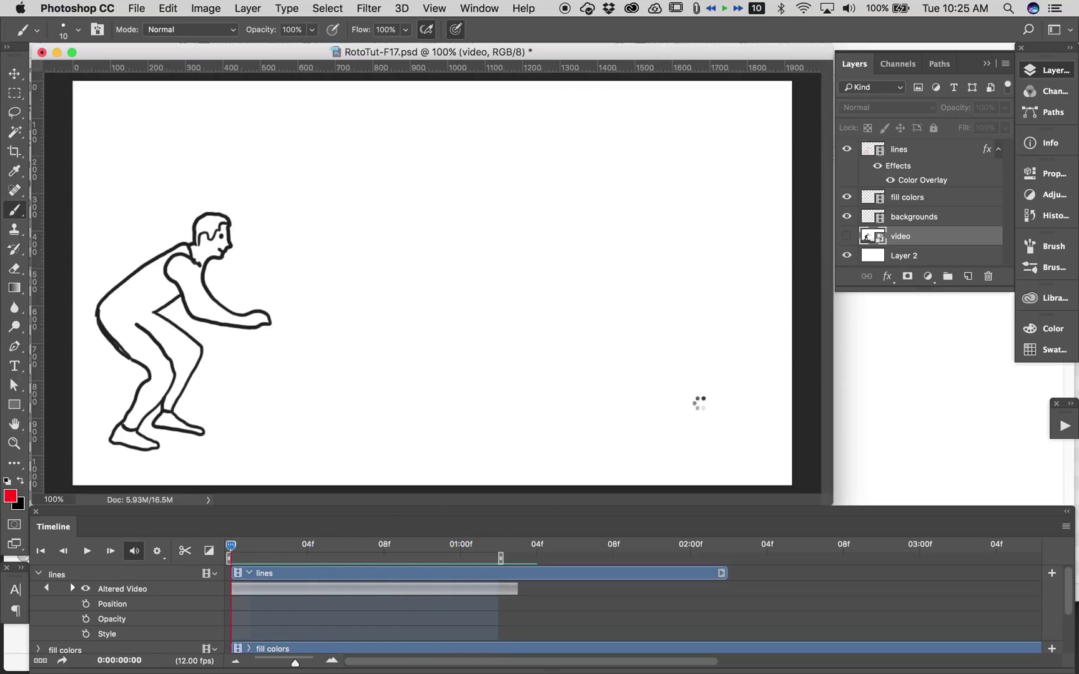
click(847, 236)
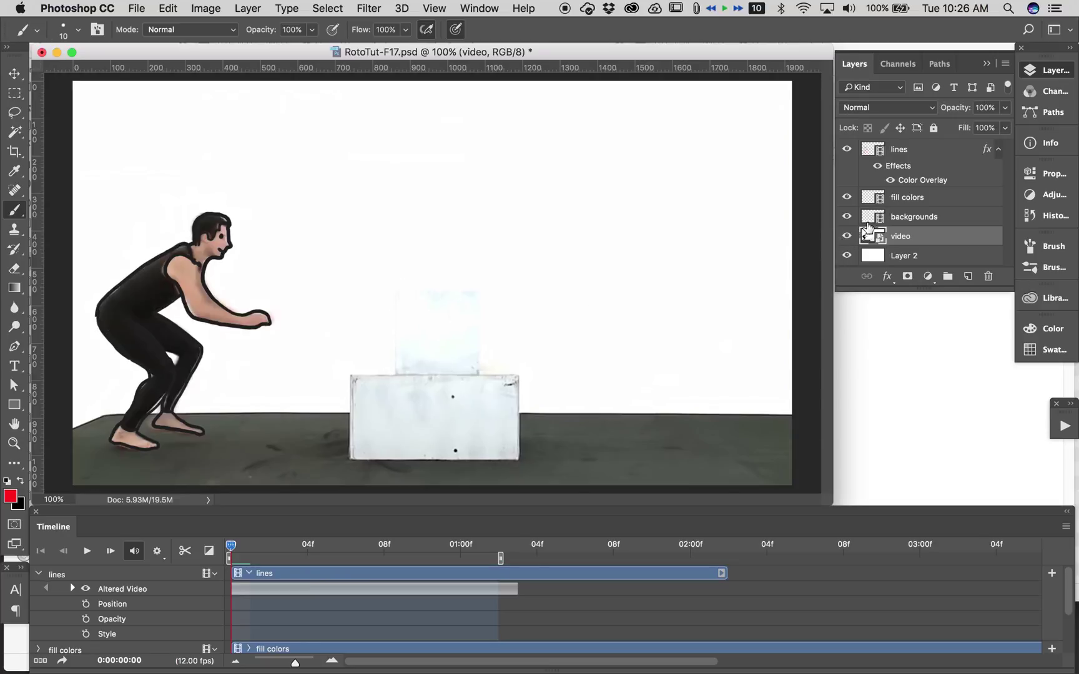
click(846, 236)
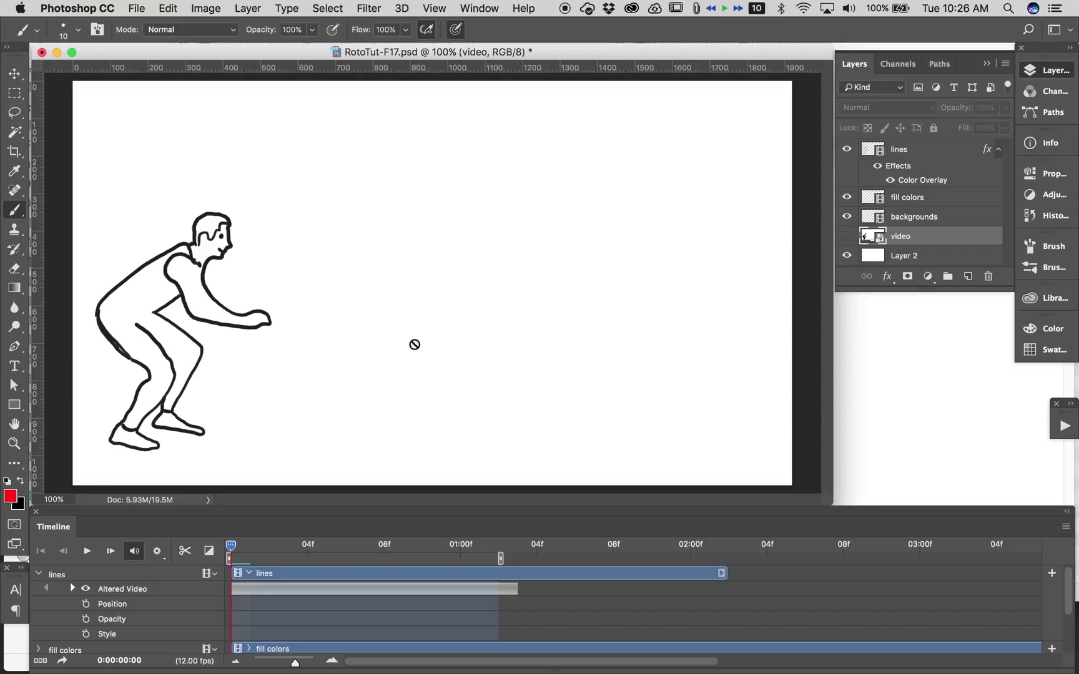
mouse_move(232, 547)
mouse_down()
mouse_move(481, 550)
mouse_move(285, 549)
mouse_move(463, 549)
mouse_move(261, 560)
mouse_move(234, 553)
mouse_move(503, 550)
mouse_move(231, 547)
mouse_up()
click(846, 237)
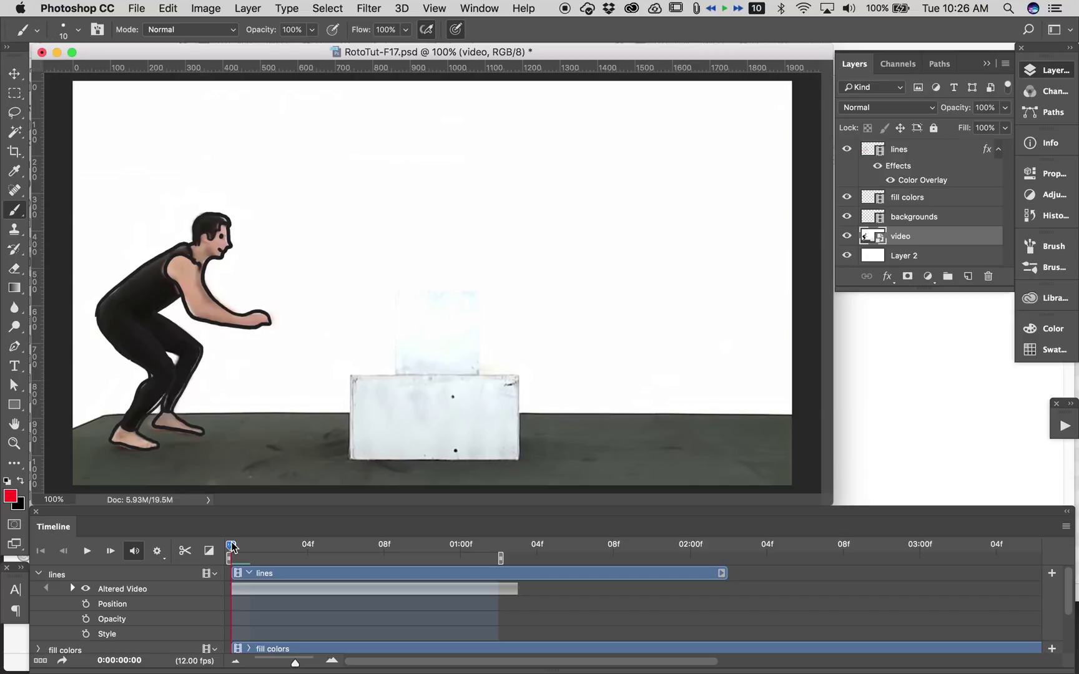
mouse_move(231, 547)
- Collapse the lines layer's effects list and add a new blank video layer above lines
click(994, 150)
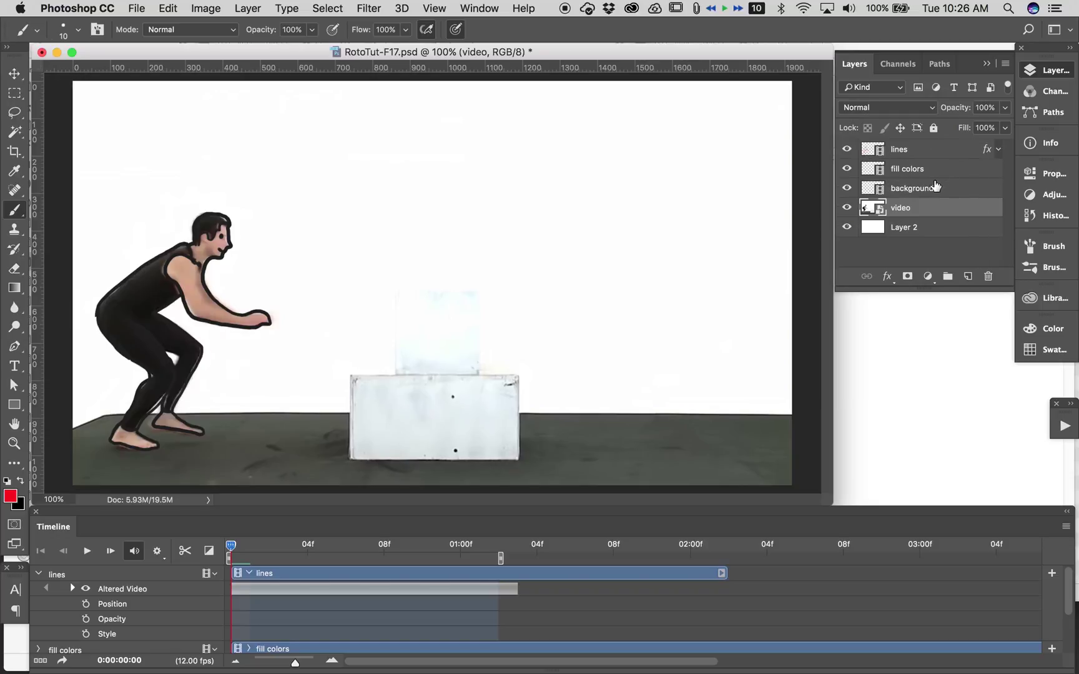
click(914, 151)
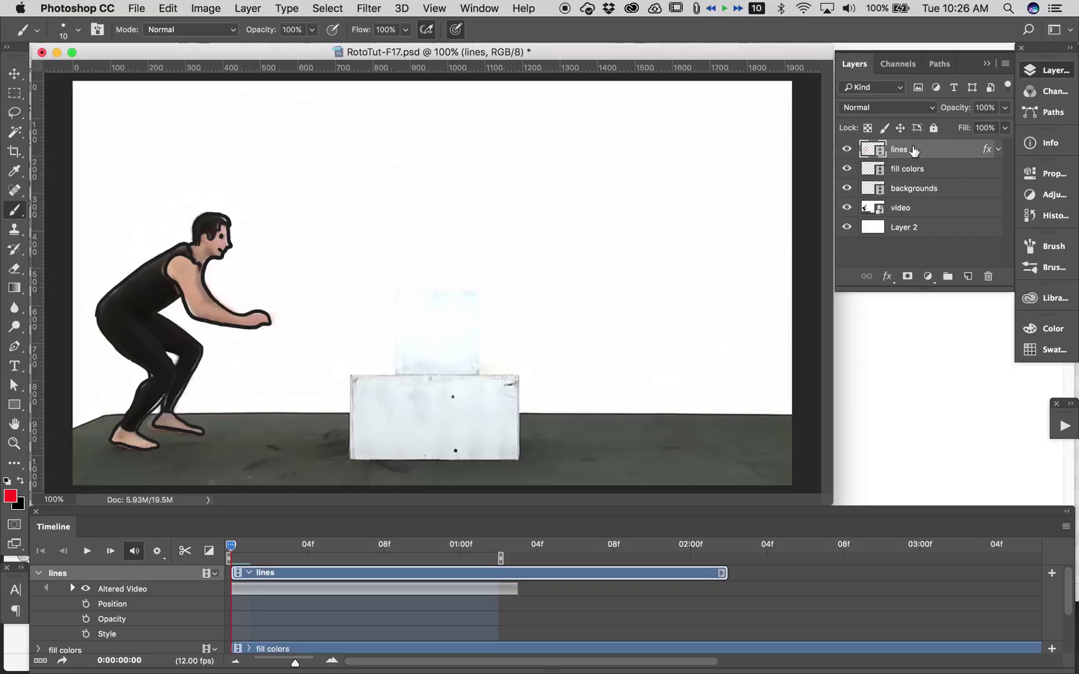
click(249, 8)
mouse_move(284, 313)
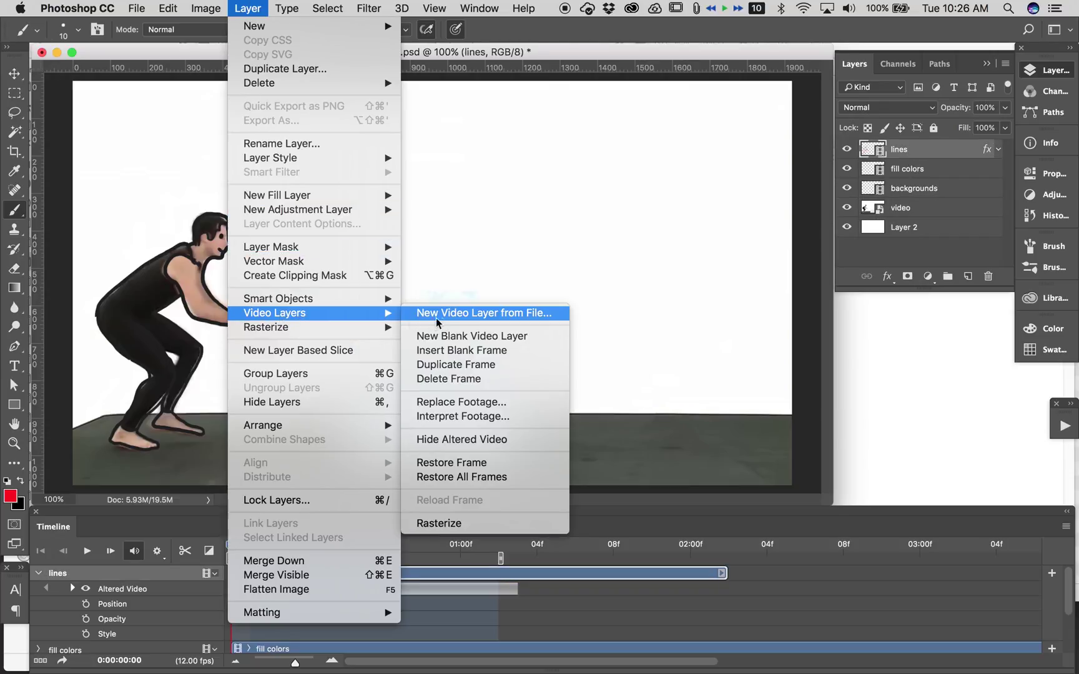
click(467, 336)
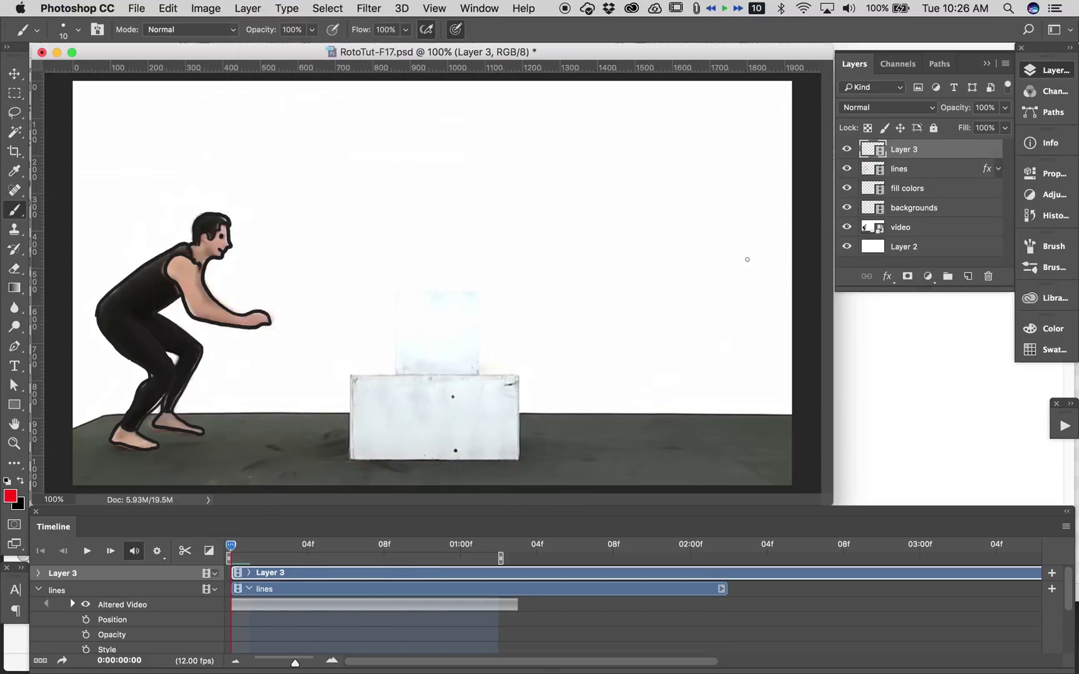
- Move the new blank video layer directly below lines and rename it as table
drag(909, 149, 905, 168)
double_click(905, 168)
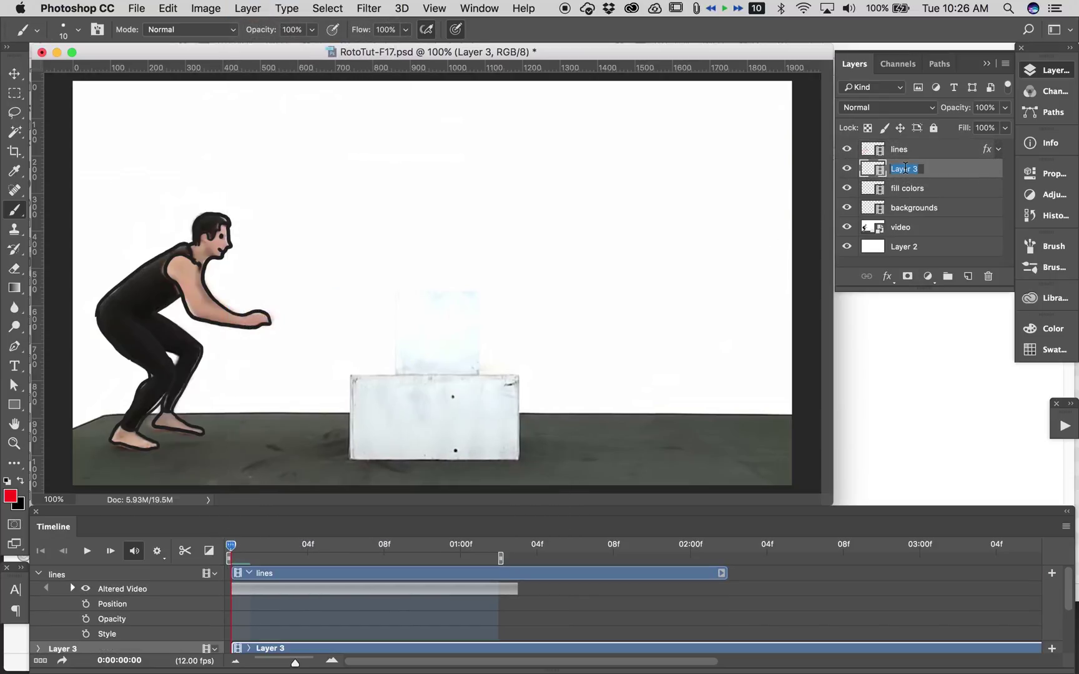
text(table)
key(Return)
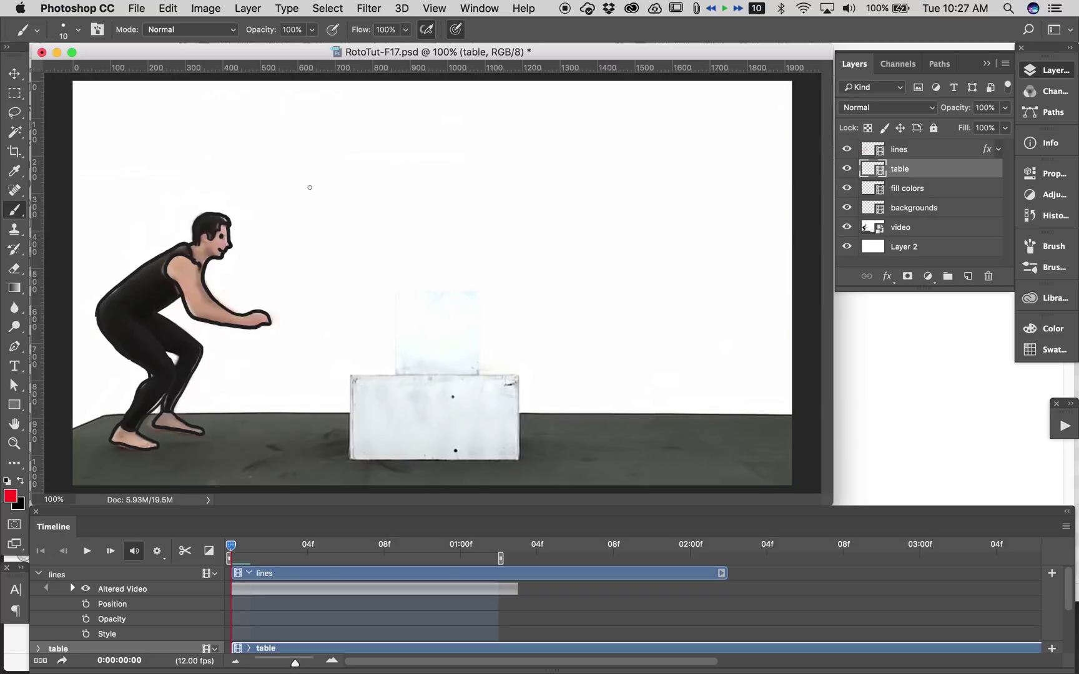
- Choose the Kyle's Paintbox - Gouache Round Variable brush preset for painting on the table layer
click(38, 30)
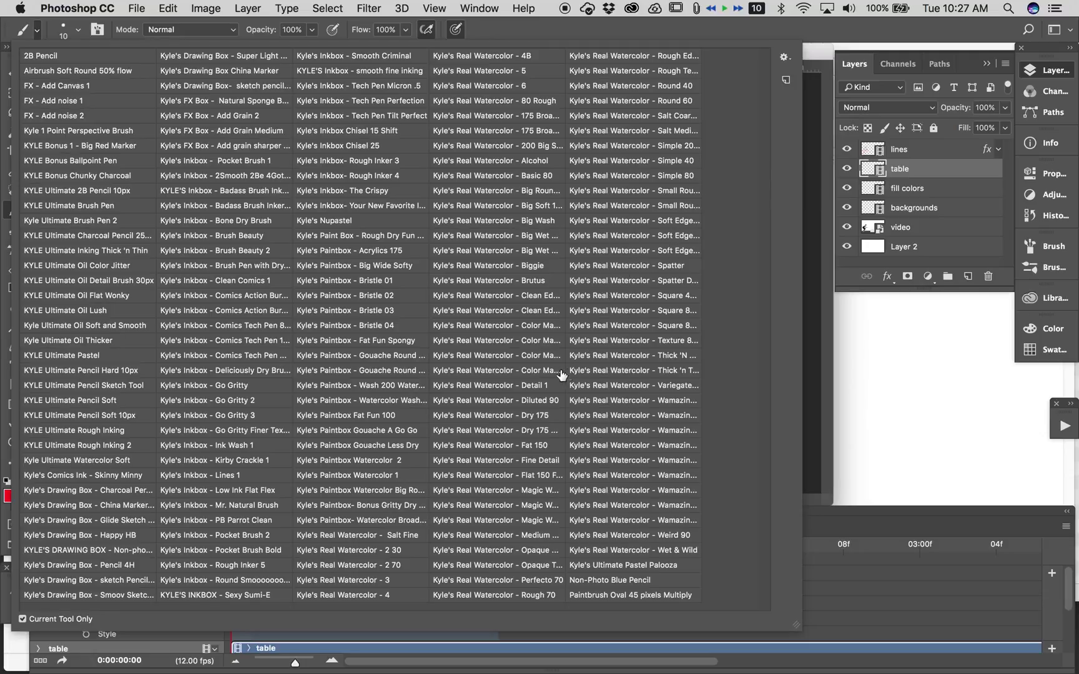
click(374, 357)
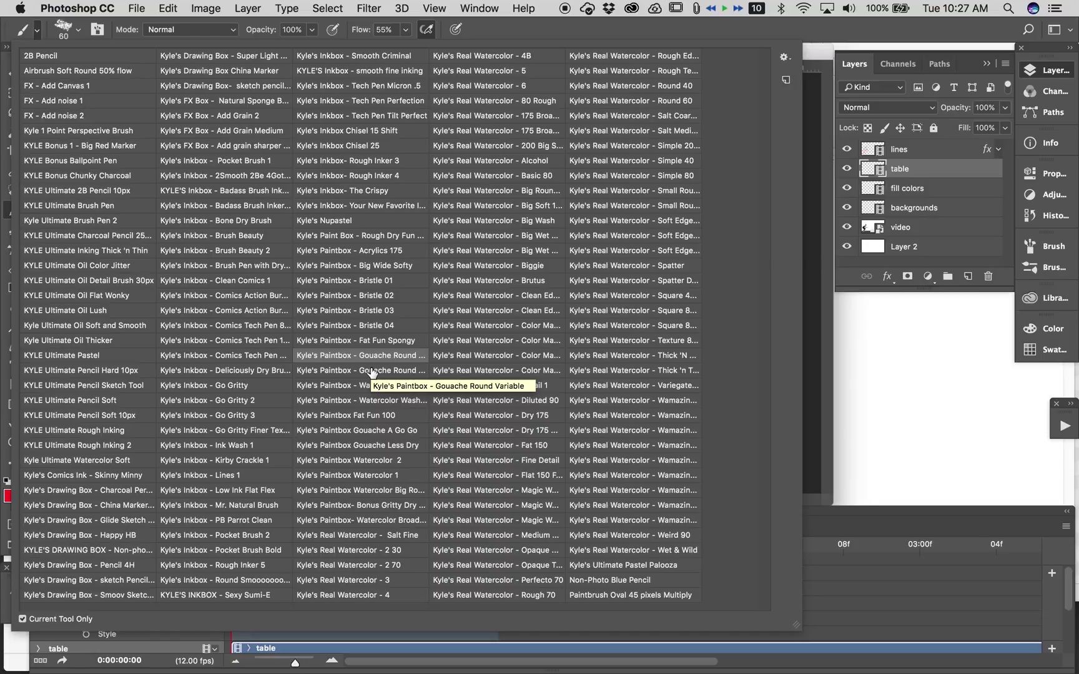
click(373, 372)
key(Return)
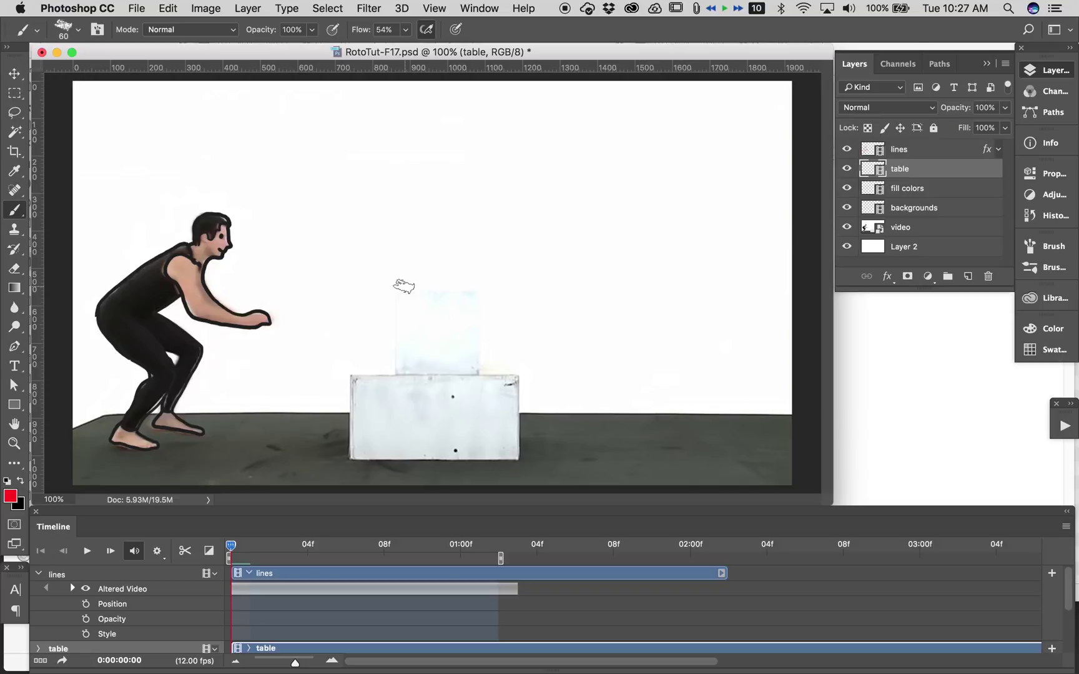
- Paint a red stroke across the top edge of the upper box on the table layer, frame by frame from 0:00:00:00 through the work area
drag(396, 300, 482, 298)
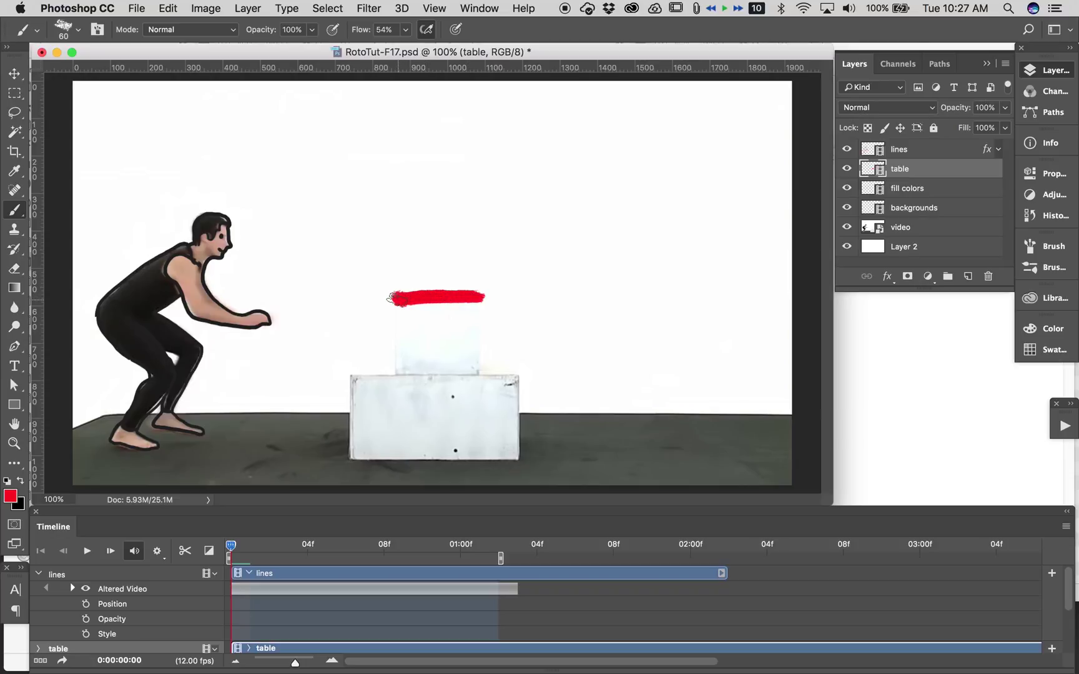
key(Right)
key(Right)
key(Right)
key(Right)
key(Right)
key(Right)
key(Right)
key(Right)
key(Right)
key(Right)
key(Right)
key(Right)
key(Right)
key(Right)
key(Right)
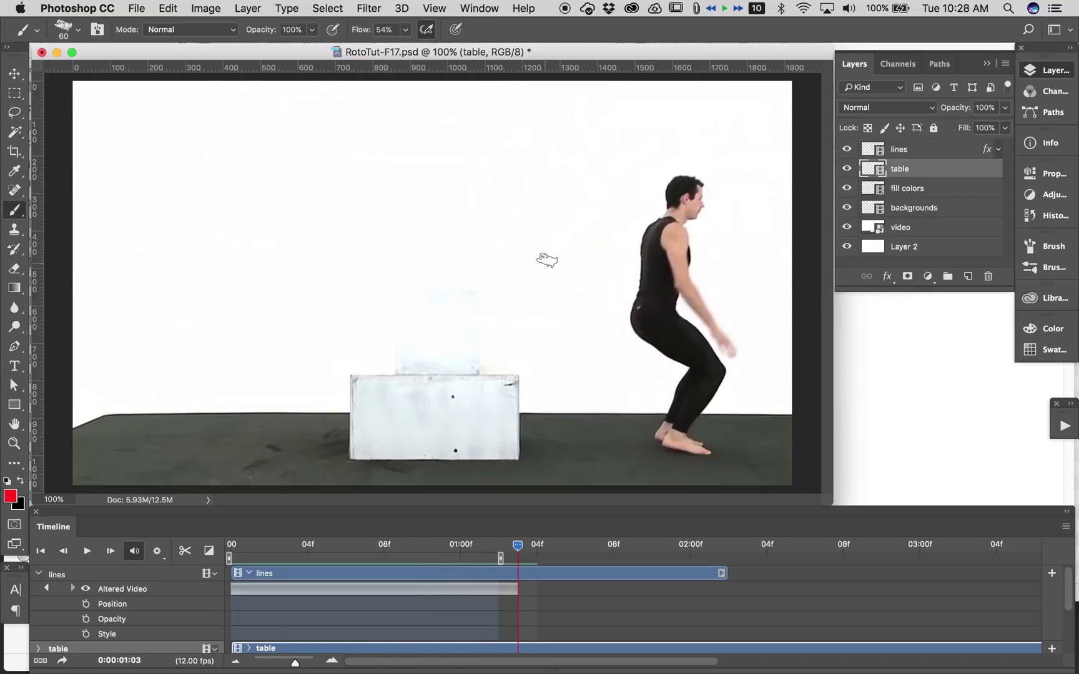
- Hide the video layer and play back the animation to check the red table strokes with the line drawings
click(847, 227)
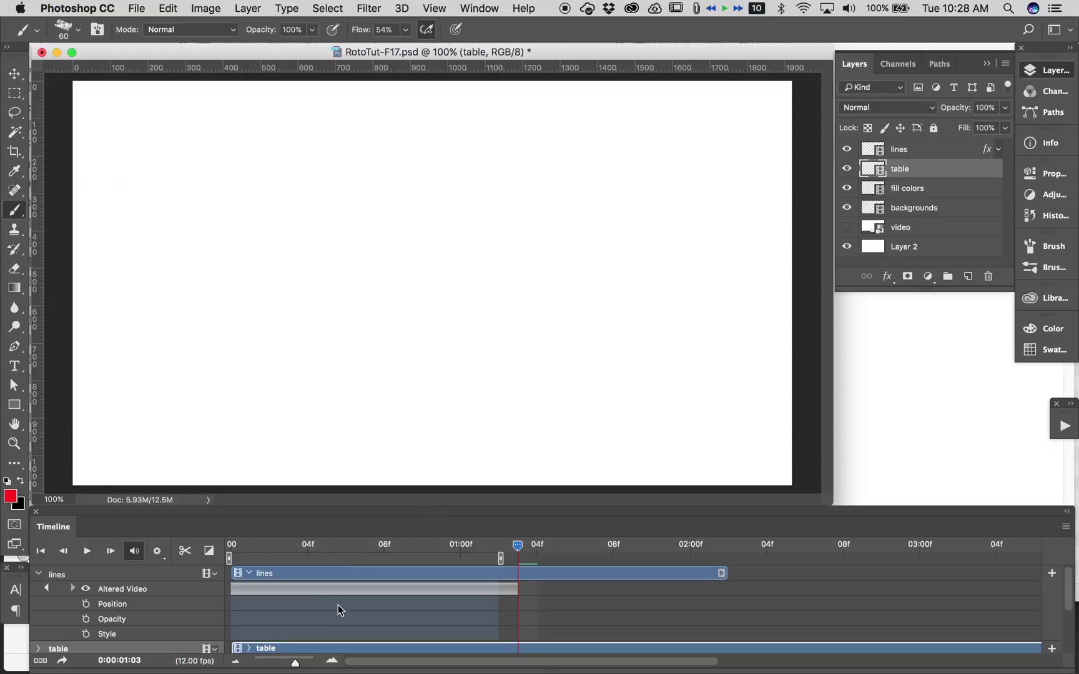
click(85, 550)
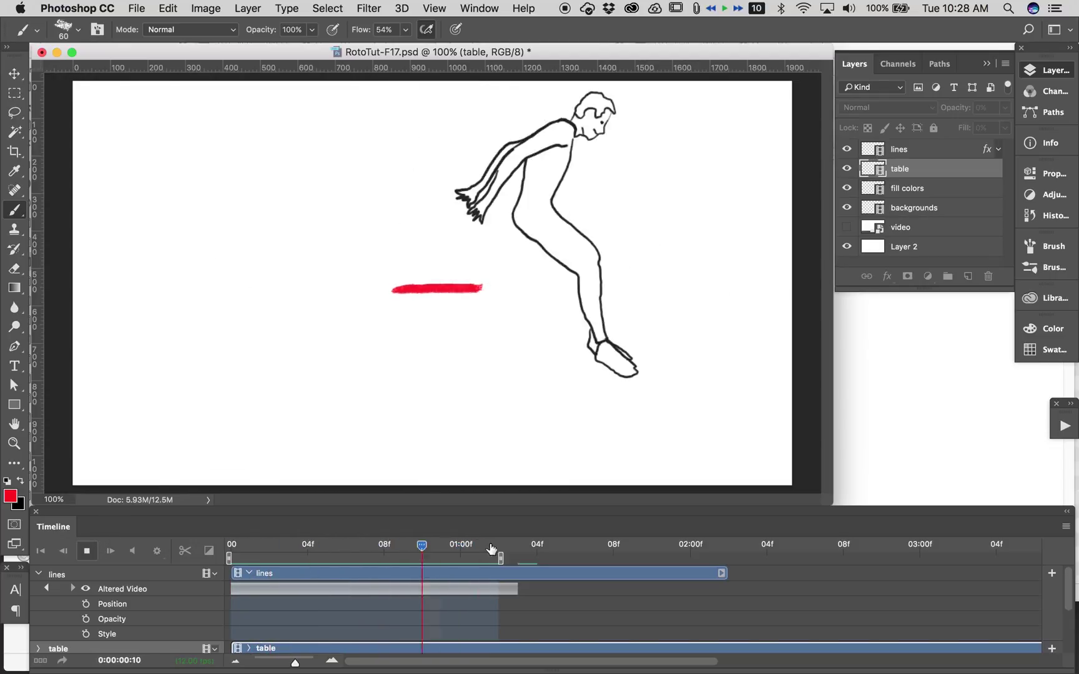
click(87, 551)
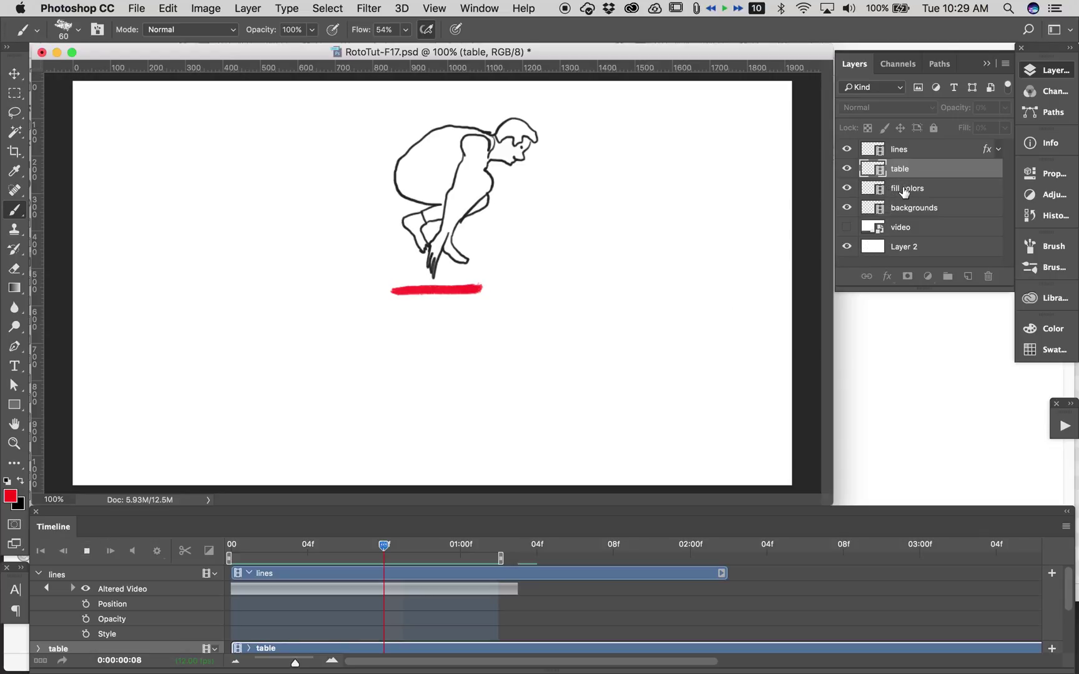
key(space)
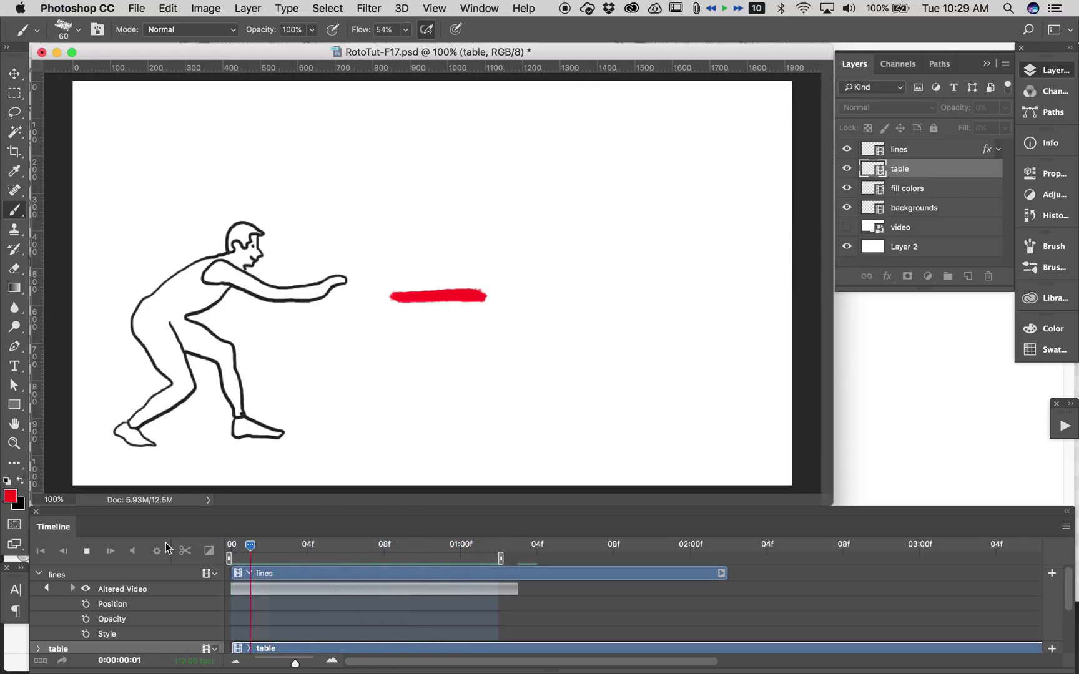
click(87, 552)
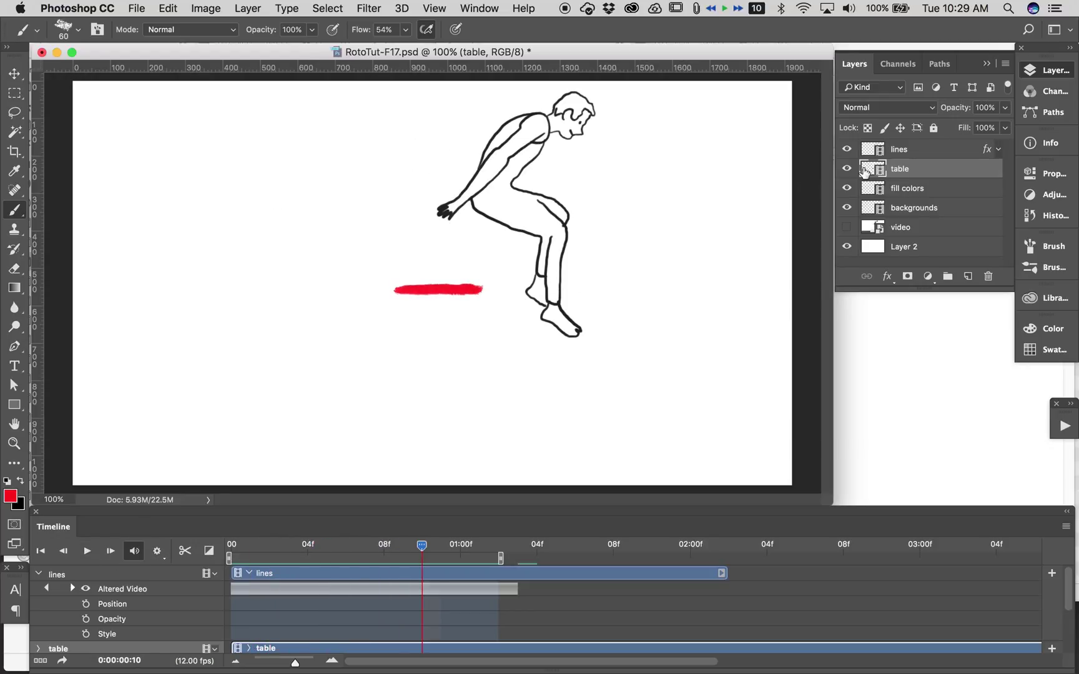
- Make fill colors the active layer at the first frame and set the foreground color to teal 0f7694
click(916, 189)
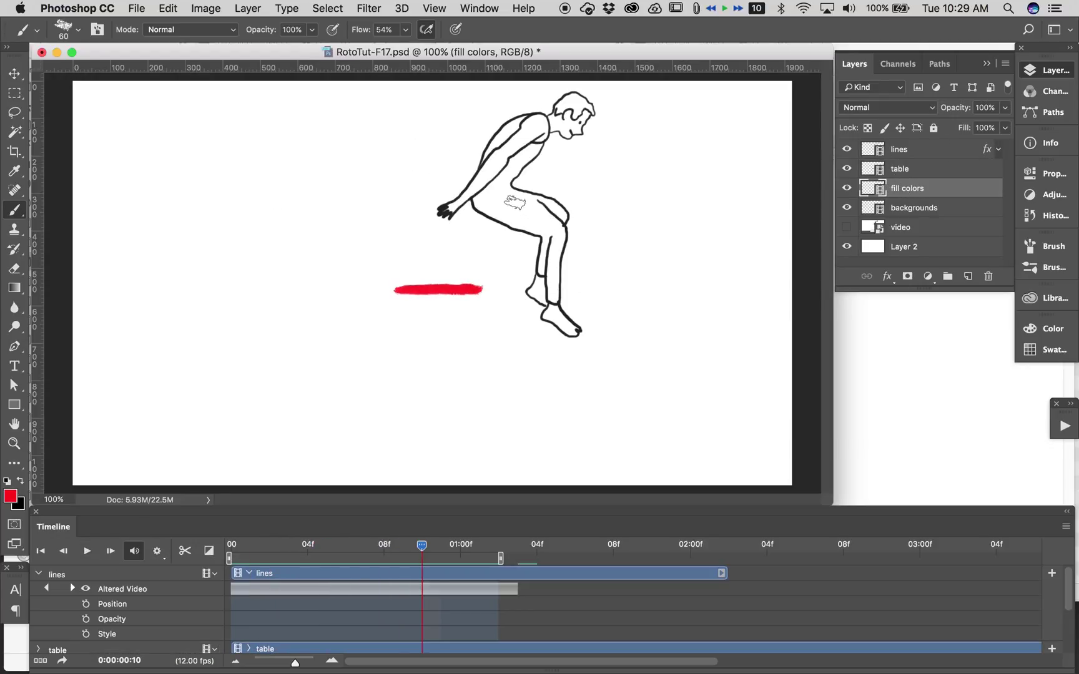
click(246, 543)
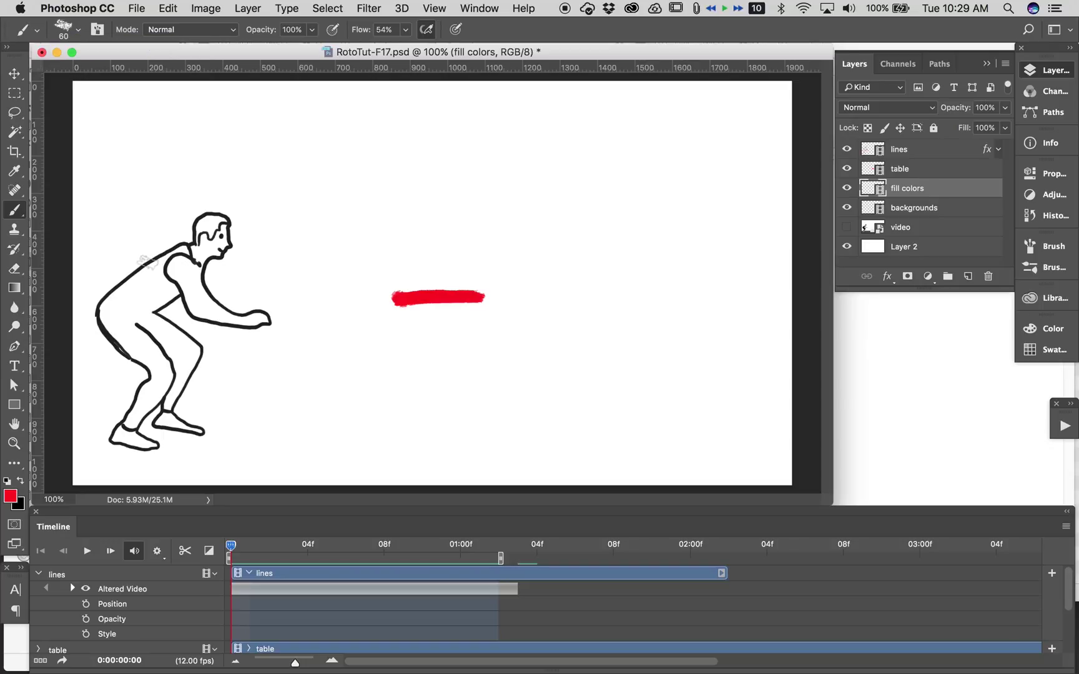
click(10, 496)
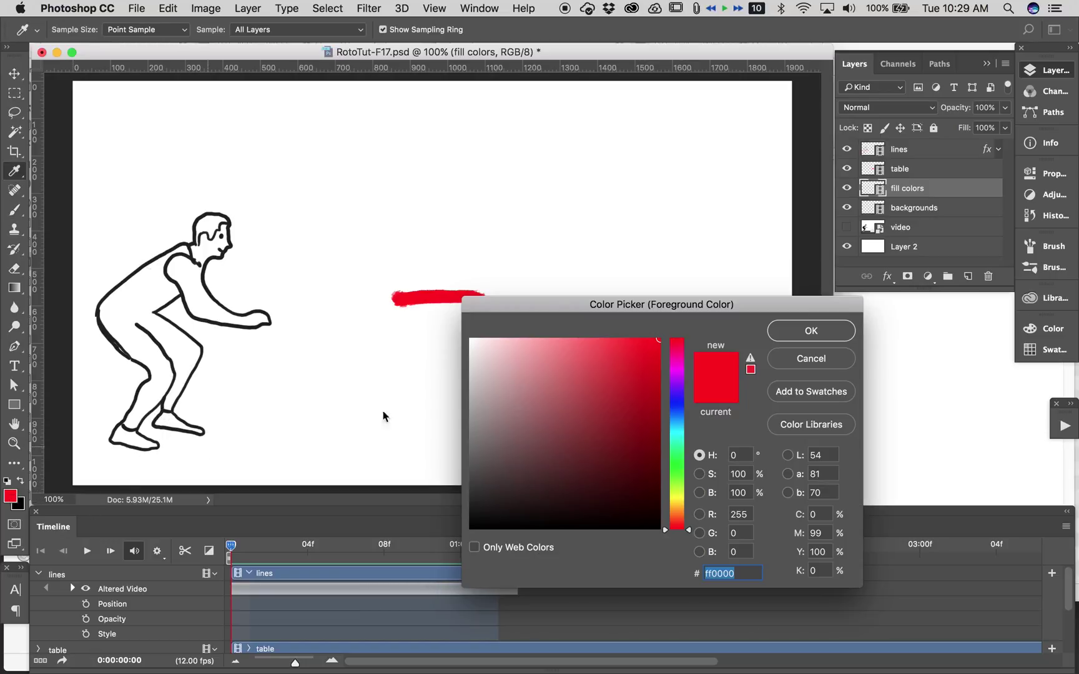
drag(663, 307, 632, 202)
click(649, 318)
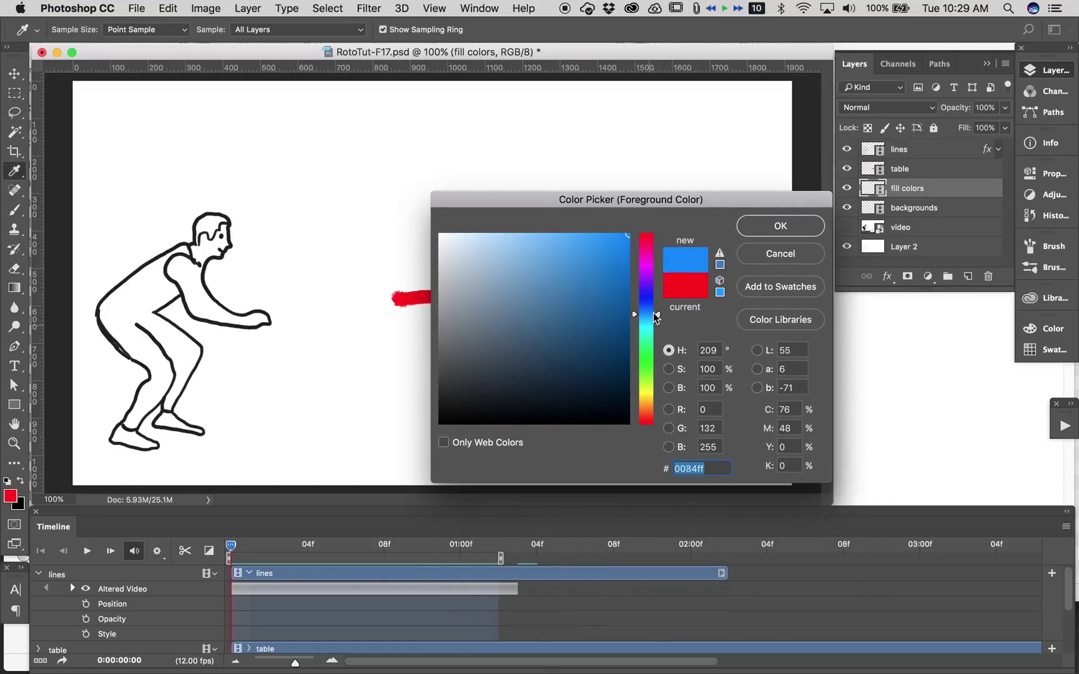
drag(655, 316, 656, 320)
click(614, 295)
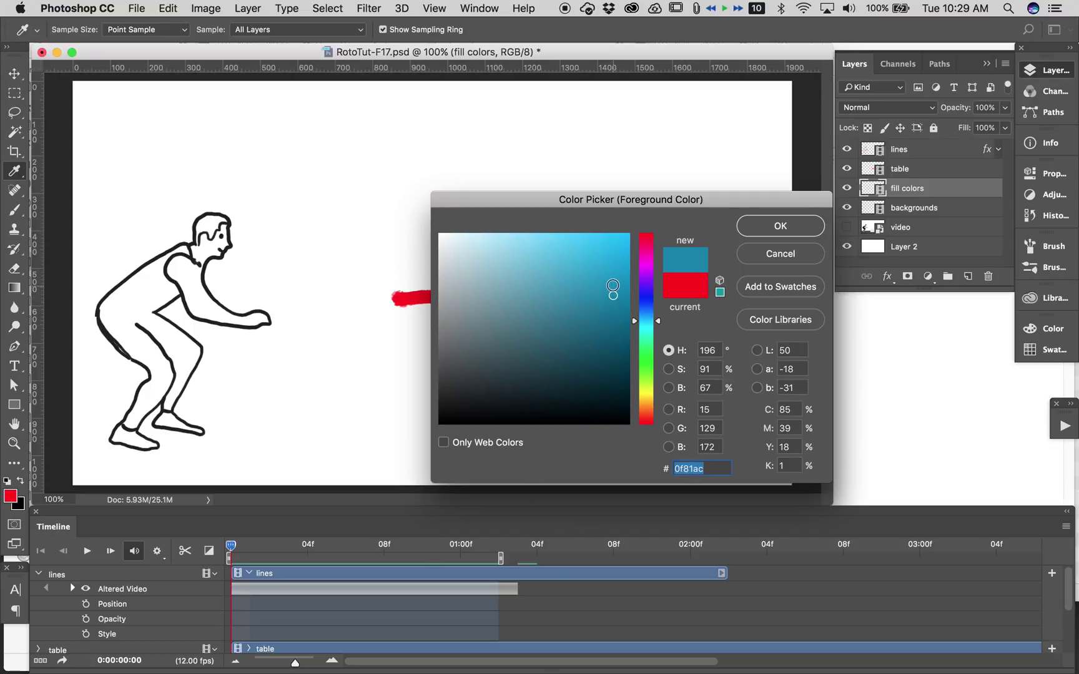
drag(659, 321, 659, 323)
click(614, 301)
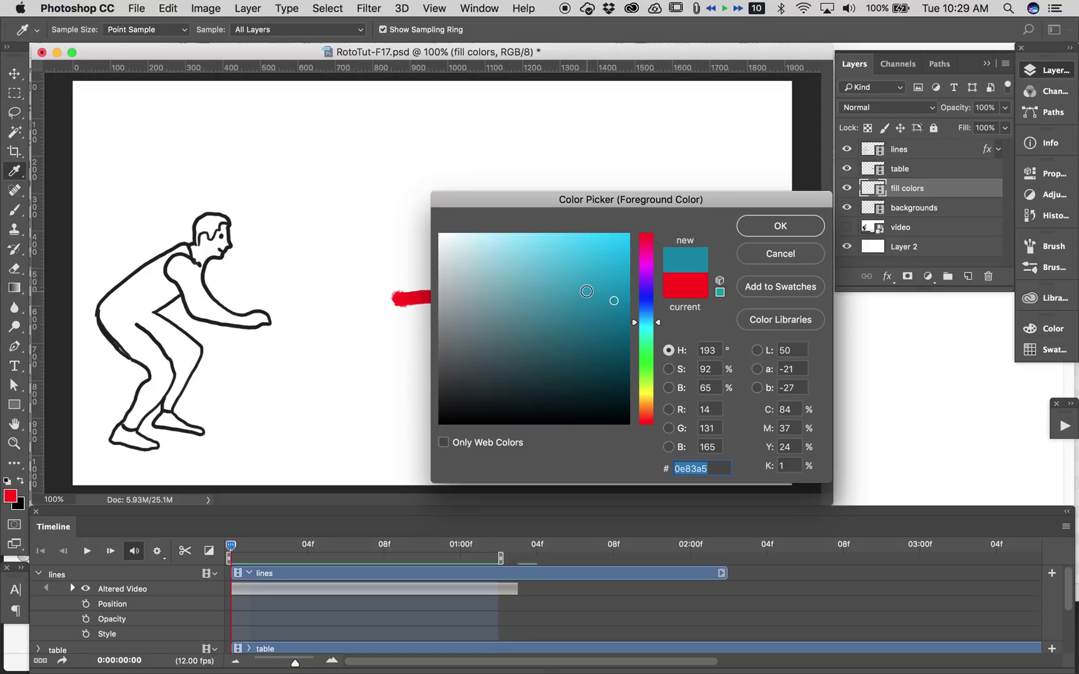
click(610, 313)
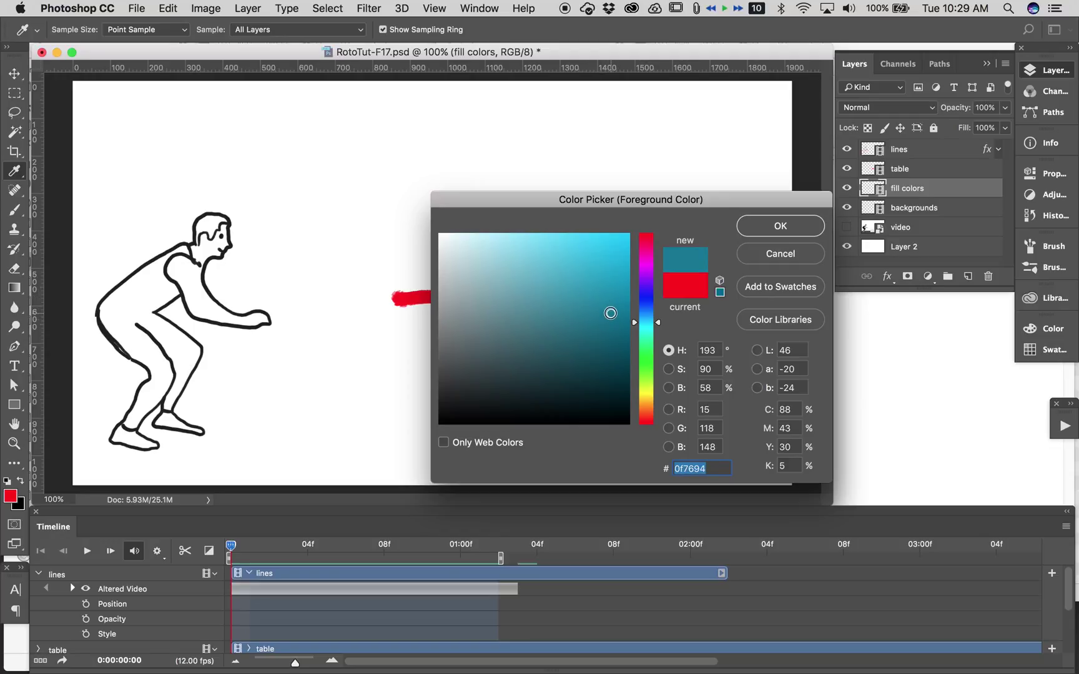
click(780, 227)
- Choose the Kyle's Real Watercolor - Big Wash brush preset at size 500, keeping the teal foreground color
key(b)
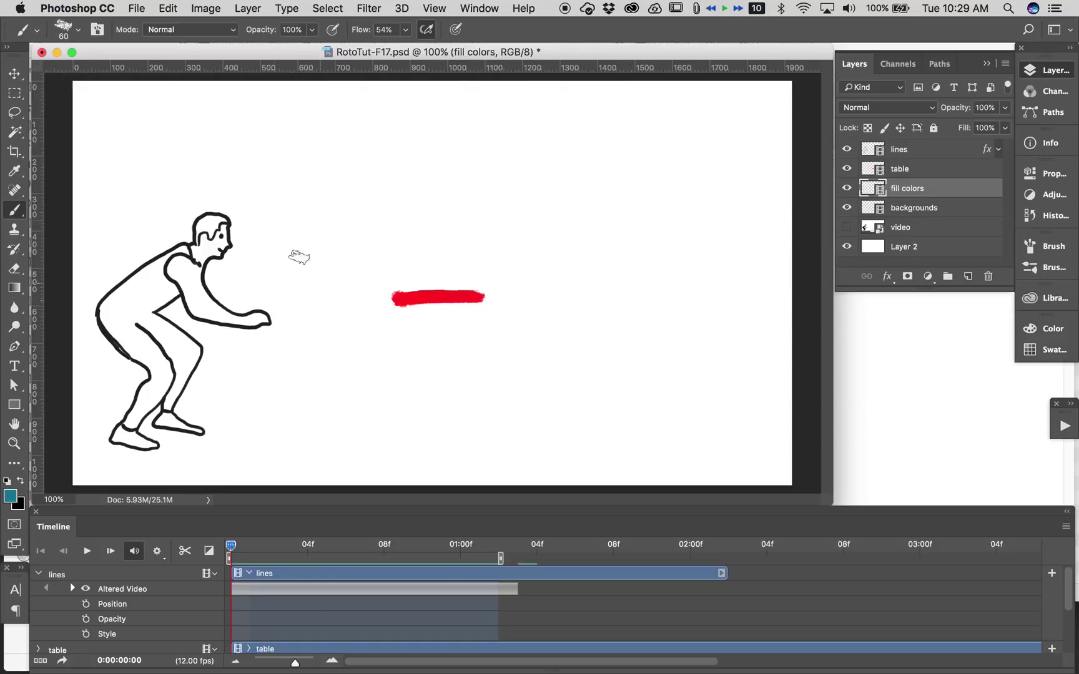
click(36, 31)
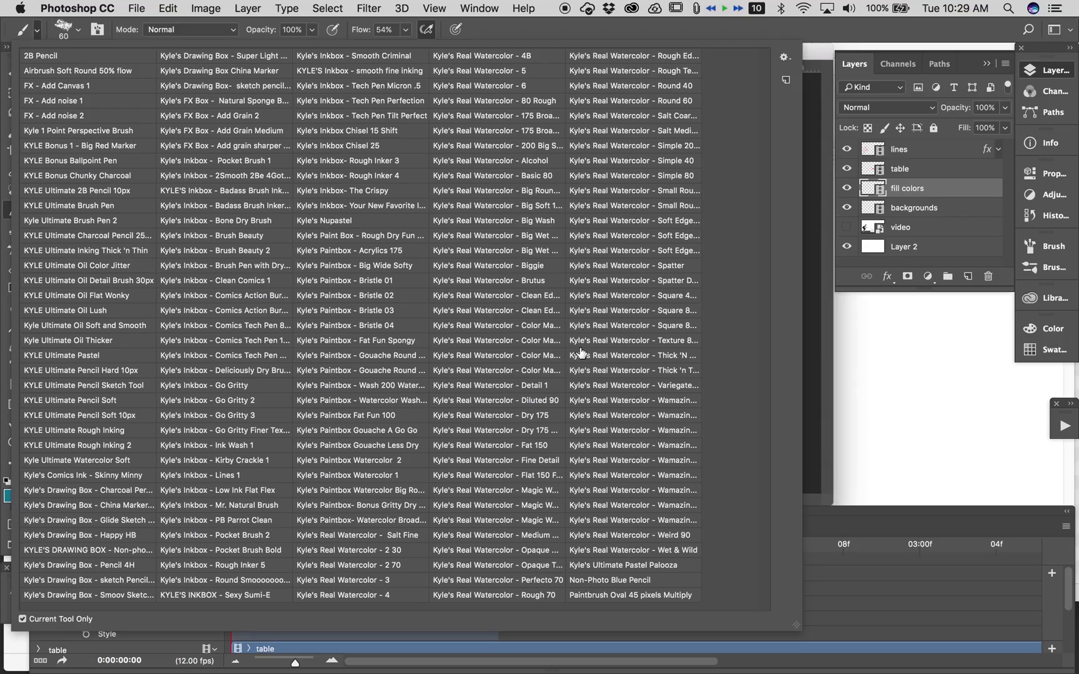
click(660, 505)
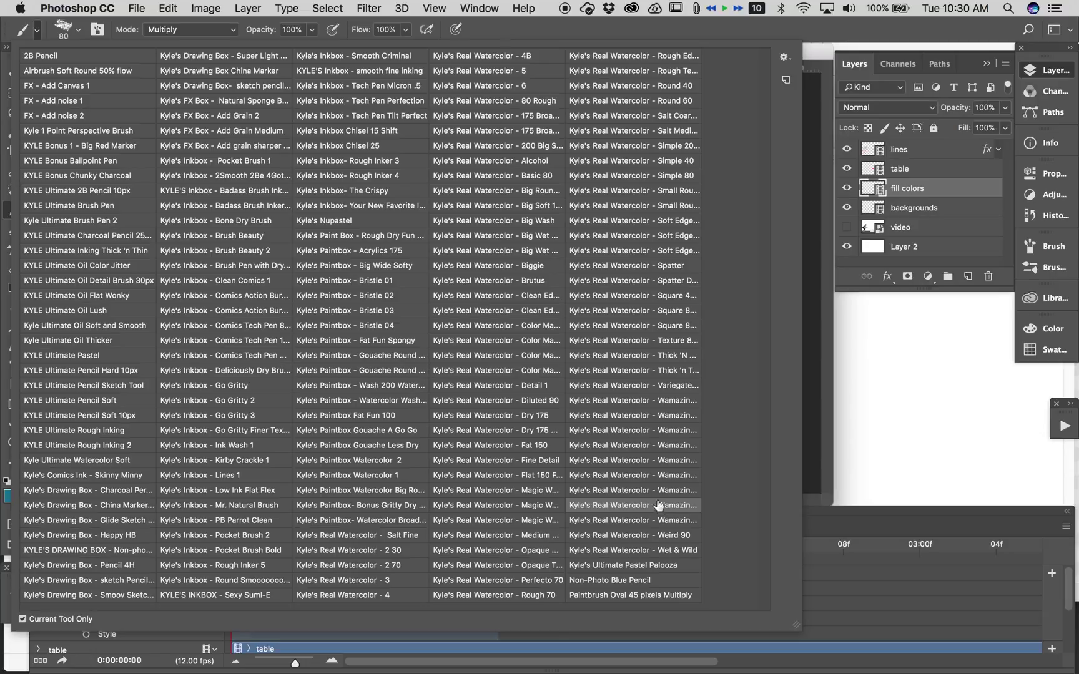
click(505, 253)
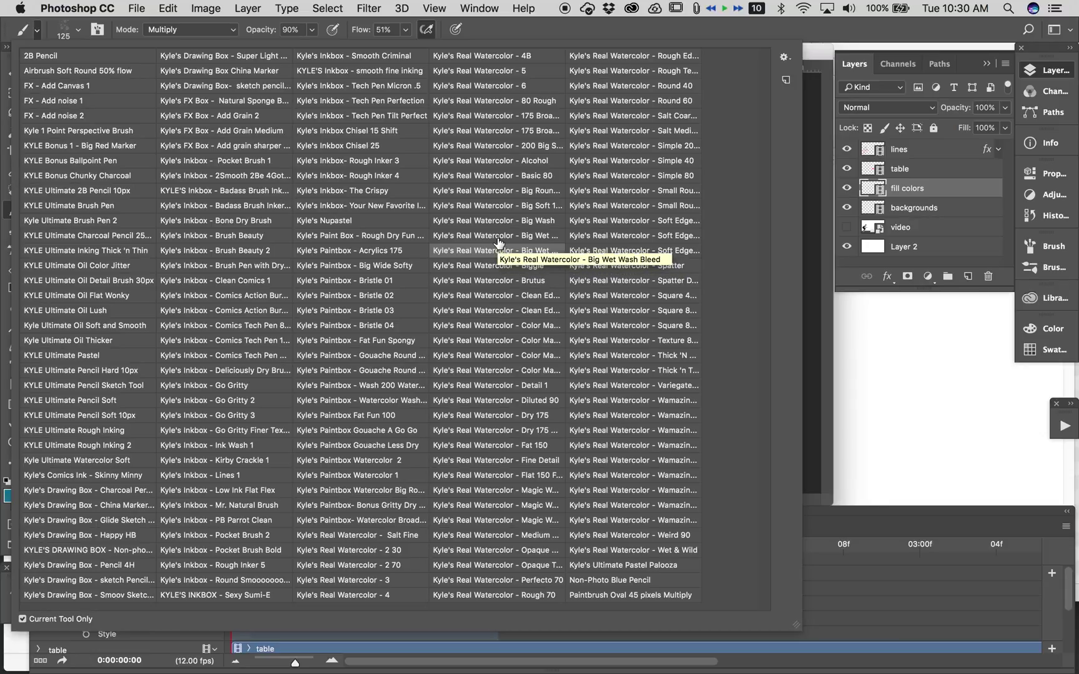
double_click(498, 221)
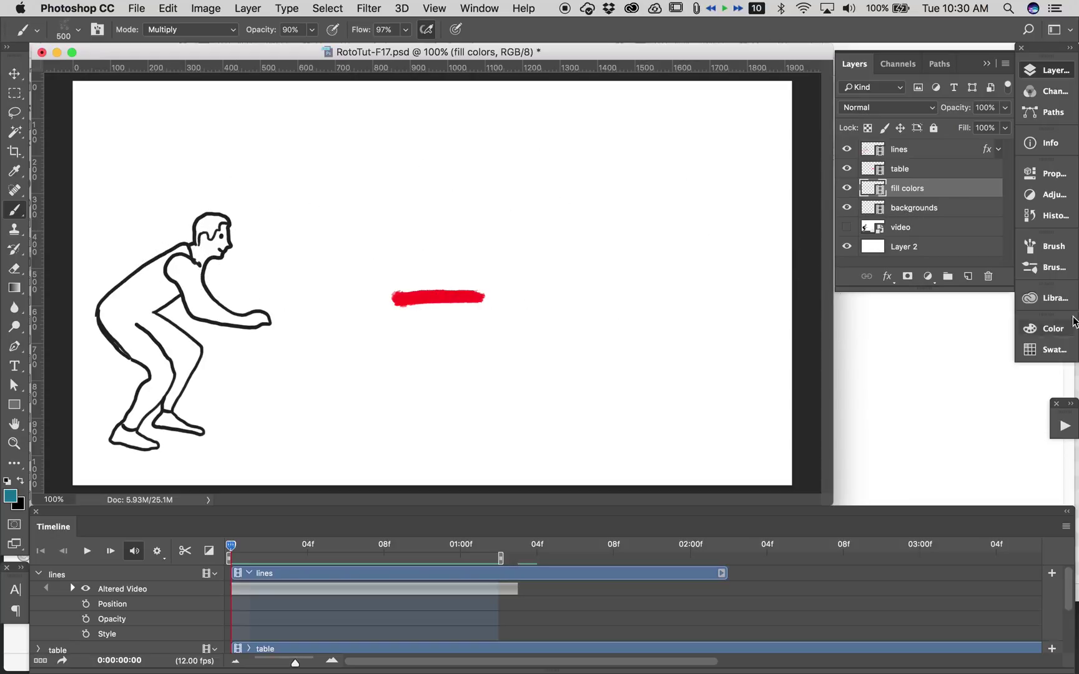
- Paint a diagonal teal watercolor wash across the whole canvas on the backgrounds layer at frame 0:00:00:00
click(920, 211)
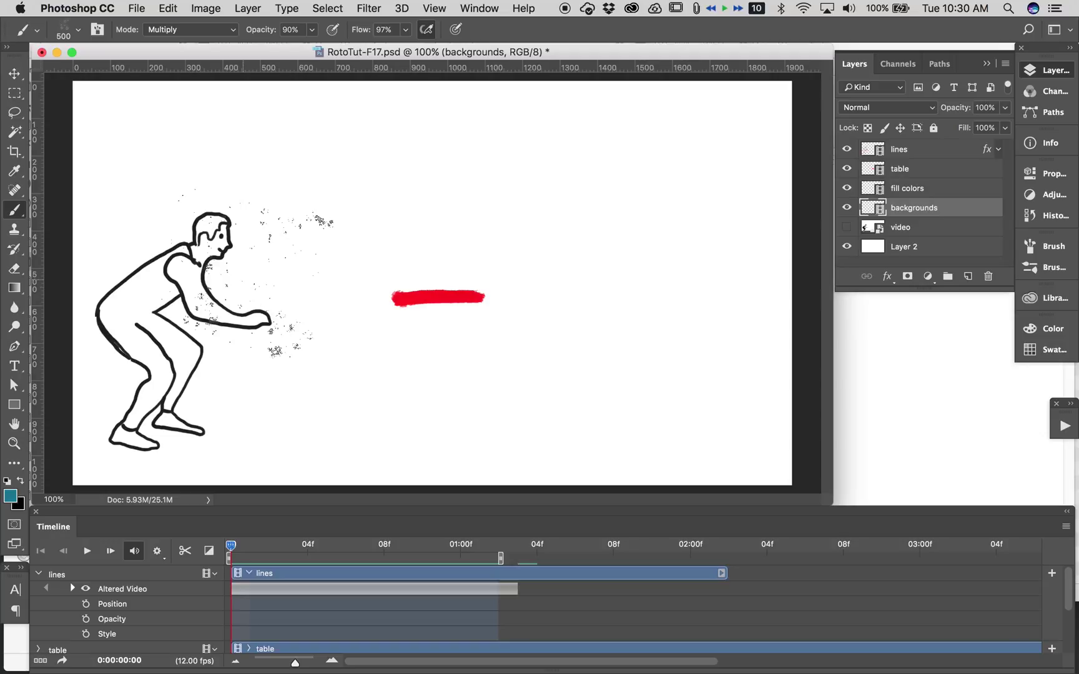
mouse_move(140, 97)
mouse_down()
mouse_move(118, 177)
mouse_move(218, 136)
mouse_move(131, 272)
mouse_move(299, 145)
mouse_move(218, 245)
mouse_move(144, 408)
mouse_move(372, 167)
mouse_move(426, 136)
mouse_move(155, 440)
mouse_move(285, 362)
mouse_move(494, 159)
mouse_move(521, 181)
mouse_move(331, 407)
mouse_move(435, 340)
mouse_move(680, 127)
mouse_move(417, 422)
mouse_move(644, 217)
mouse_move(571, 418)
mouse_move(733, 263)
mouse_move(675, 430)
mouse_move(797, 372)
mouse_move(775, 426)
mouse_move(775, 457)
mouse_move(789, 431)
mouse_move(778, 468)
mouse_up()
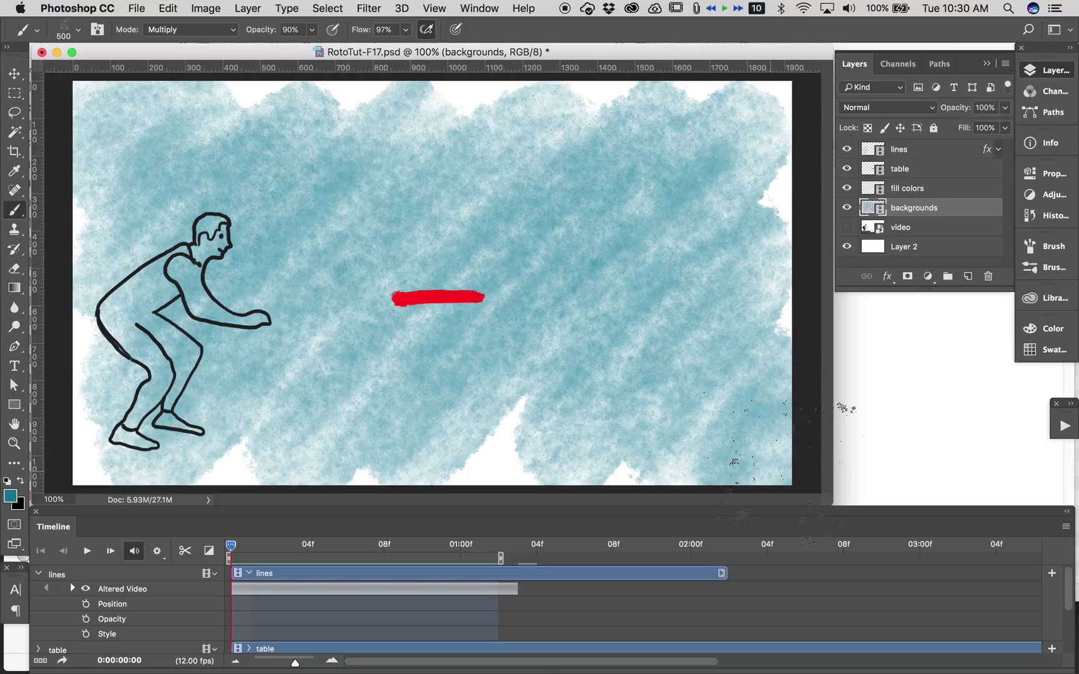
- Try a second overlapping teal wash around the edges of the first frame's background and undo it
mouse_move(200, 170)
mouse_down()
mouse_move(664, 167)
mouse_move(812, 242)
mouse_up()
mouse_move(746, 206)
mouse_down()
mouse_move(768, 350)
mouse_move(687, 450)
mouse_move(187, 446)
mouse_move(100, 431)
mouse_move(125, 200)
mouse_move(113, 150)
mouse_move(125, 100)
mouse_up()
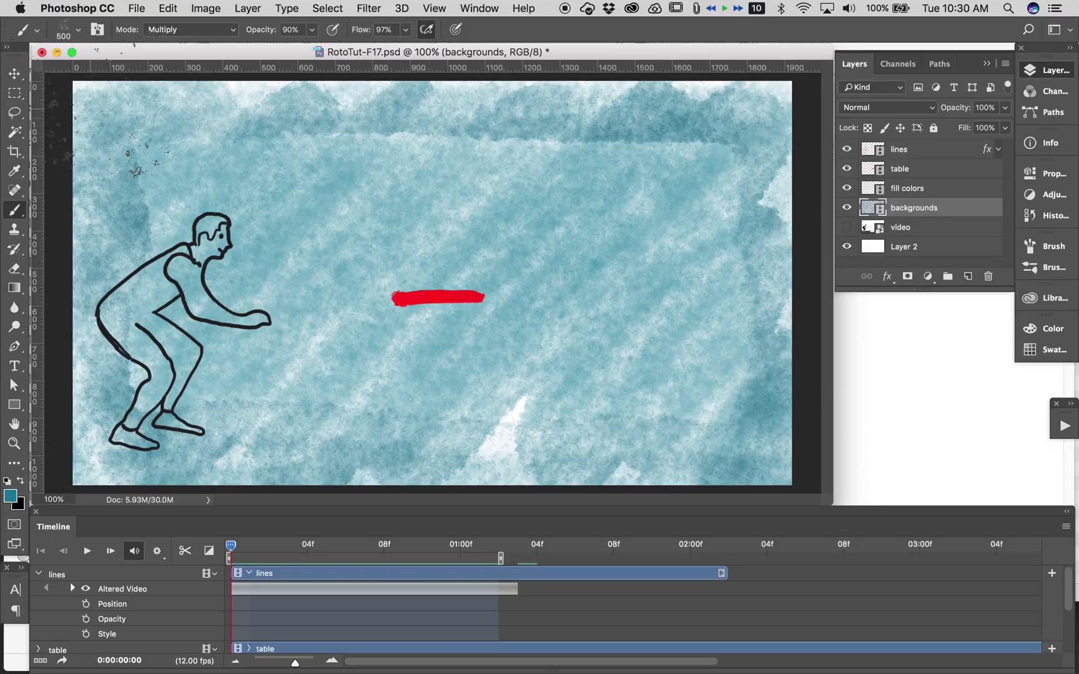
key(ctrl+z)
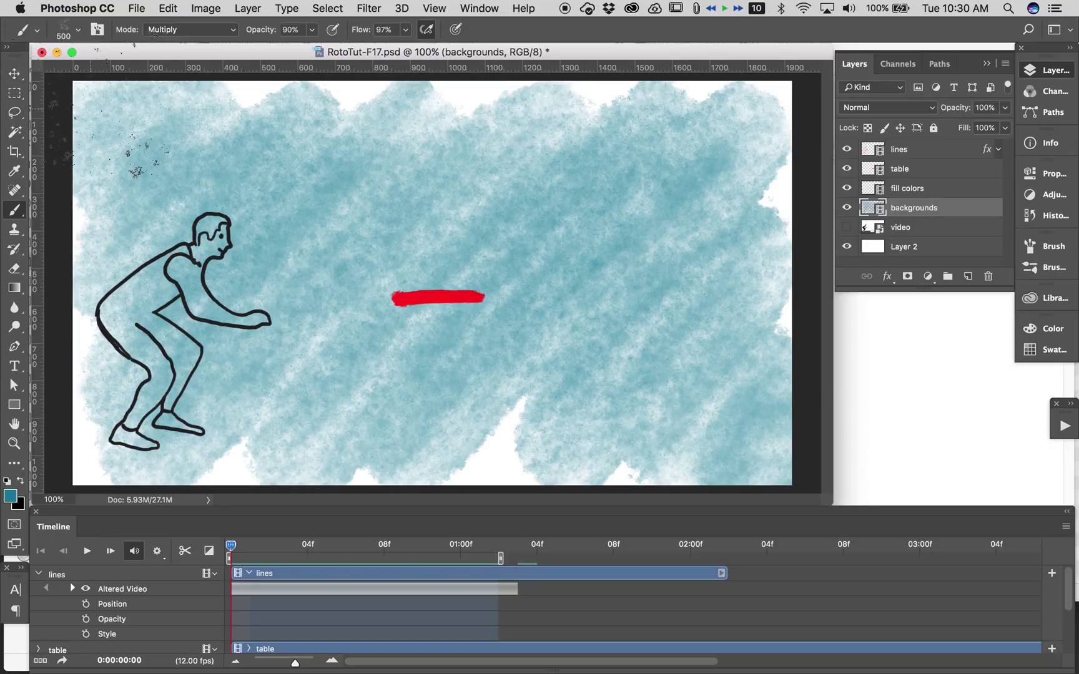
- Advance to frame 0:00:00:01 and cover the canvas with a swirling teal wash on the backgrounds layer
click(72, 588)
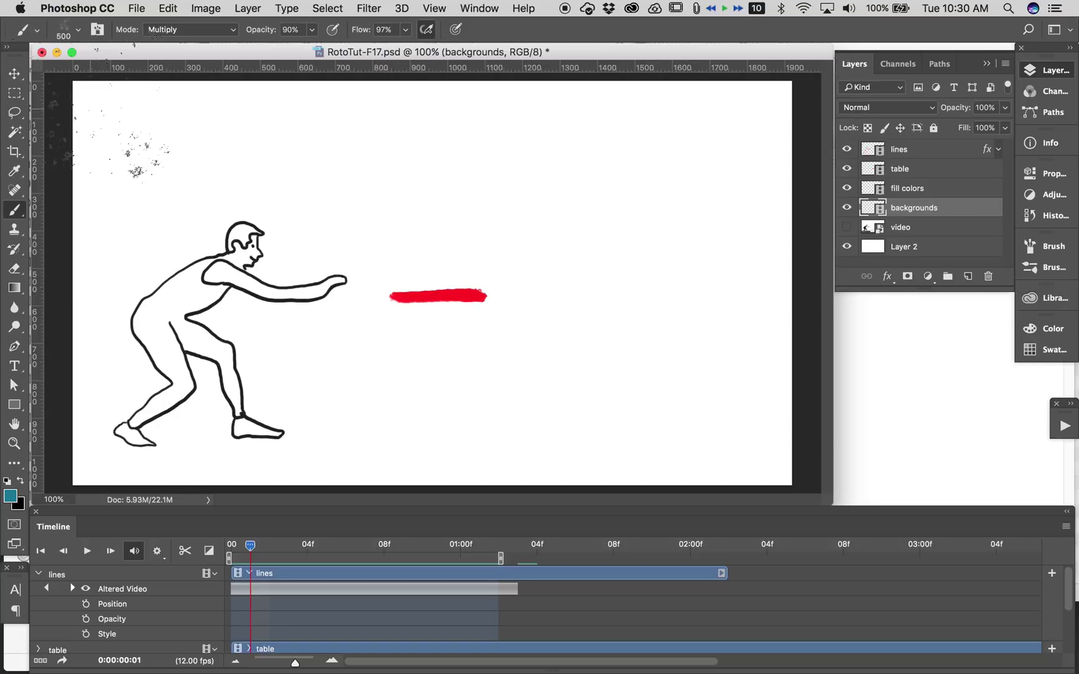
mouse_move(137, 159)
mouse_down()
mouse_move(113, 119)
mouse_move(90, 125)
mouse_move(341, 165)
mouse_move(687, 132)
mouse_move(759, 193)
mouse_move(750, 374)
mouse_move(281, 456)
mouse_move(106, 350)
mouse_move(119, 188)
mouse_move(324, 206)
mouse_up()
mouse_move(237, 188)
mouse_down()
mouse_move(406, 206)
mouse_move(269, 356)
mouse_move(277, 397)
mouse_move(494, 387)
mouse_up()
mouse_move(281, 375)
mouse_down()
mouse_move(275, 300)
mouse_move(475, 219)
mouse_move(349, 374)
mouse_move(474, 349)
mouse_up()
mouse_move(350, 430)
mouse_down()
mouse_move(562, 400)
mouse_move(625, 437)
mouse_move(737, 188)
mouse_move(487, 150)
mouse_up()
mouse_move(578, 215)
mouse_down()
mouse_move(607, 399)
mouse_move(696, 407)
mouse_move(662, 112)
mouse_move(649, 342)
mouse_move(662, 324)
mouse_move(562, 288)
mouse_move(556, 262)
mouse_move(575, 281)
mouse_move(549, 293)
mouse_up()
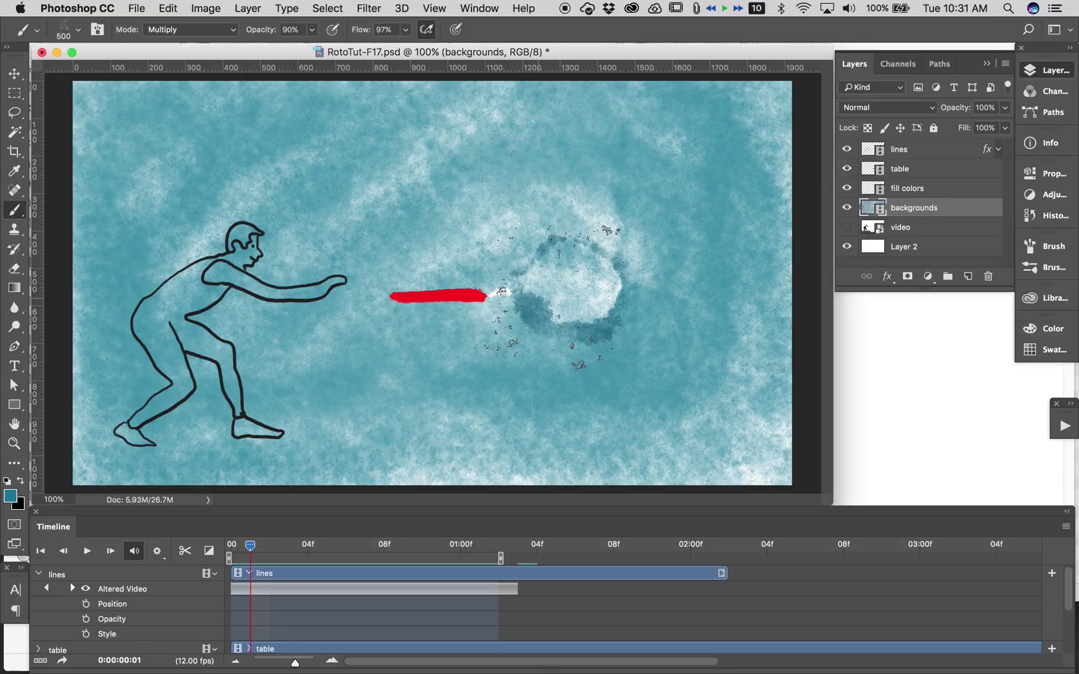
- Advance to frame 0:00:00:02 and paint a full-canvas teal wash on the backgrounds layer
key(Right)
mouse_move(128, 172)
mouse_down()
mouse_move(149, 162)
mouse_move(150, 185)
mouse_move(275, 128)
mouse_up()
mouse_move(306, 163)
mouse_down()
mouse_move(135, 437)
mouse_move(400, 162)
mouse_move(168, 437)
mouse_move(103, 418)
mouse_move(162, 374)
mouse_move(262, 163)
mouse_move(275, 325)
mouse_move(94, 438)
mouse_move(630, 449)
mouse_move(750, 350)
mouse_move(750, 94)
mouse_move(437, 119)
mouse_move(300, 306)
mouse_move(312, 387)
mouse_move(438, 175)
mouse_move(700, 187)
mouse_move(681, 288)
mouse_move(550, 437)
mouse_move(387, 375)
mouse_move(499, 238)
mouse_move(637, 275)
mouse_move(530, 337)
mouse_move(474, 287)
mouse_move(312, 437)
mouse_move(212, 437)
mouse_up()
mouse_move(268, 412)
mouse_down()
mouse_move(206, 431)
mouse_move(113, 406)
mouse_move(112, 188)
mouse_move(249, 125)
mouse_move(606, 133)
mouse_move(602, 349)
mouse_move(385, 378)
mouse_move(287, 368)
mouse_up()
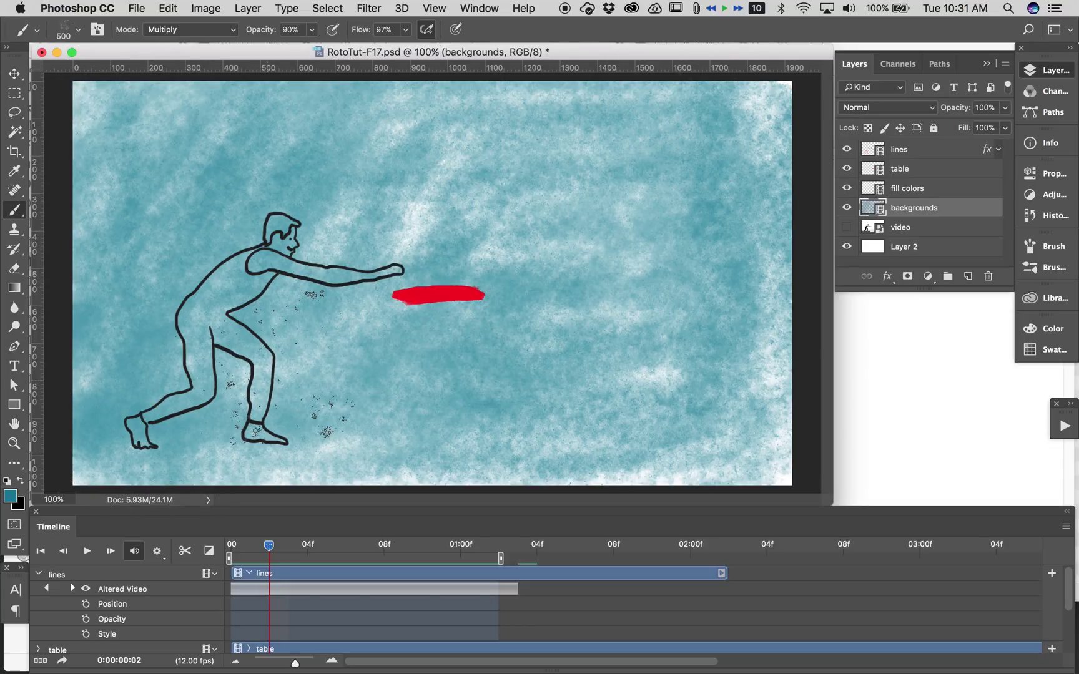
- Paint teal washes on the backgrounds layer frame by frame from 0:00:00:03 through the end of the work area
key(Right)
mouse_move(94, 100)
mouse_down()
mouse_move(106, 150)
mouse_move(218, 94)
mouse_move(162, 188)
mouse_move(106, 349)
mouse_move(131, 362)
mouse_up()
key(Right)
drag(260, 249, 718, 374)
key(Right)
mouse_move(120, 125)
mouse_down()
mouse_move(751, 216)
mouse_move(511, 270)
mouse_move(562, 312)
mouse_up()
key(Right)
key(Right)
mouse_move(125, 125)
mouse_down()
mouse_move(590, 209)
mouse_move(750, 374)
mouse_up()
key(Right)
key(Right)
mouse_move(93, 94)
mouse_down()
mouse_move(781, 469)
mouse_move(250, 437)
mouse_move(238, 337)
mouse_up()
key(Right)
key(Right)
key(Right)
drag(93, 93, 780, 468)
key(Right)
key(Right)
key(Right)
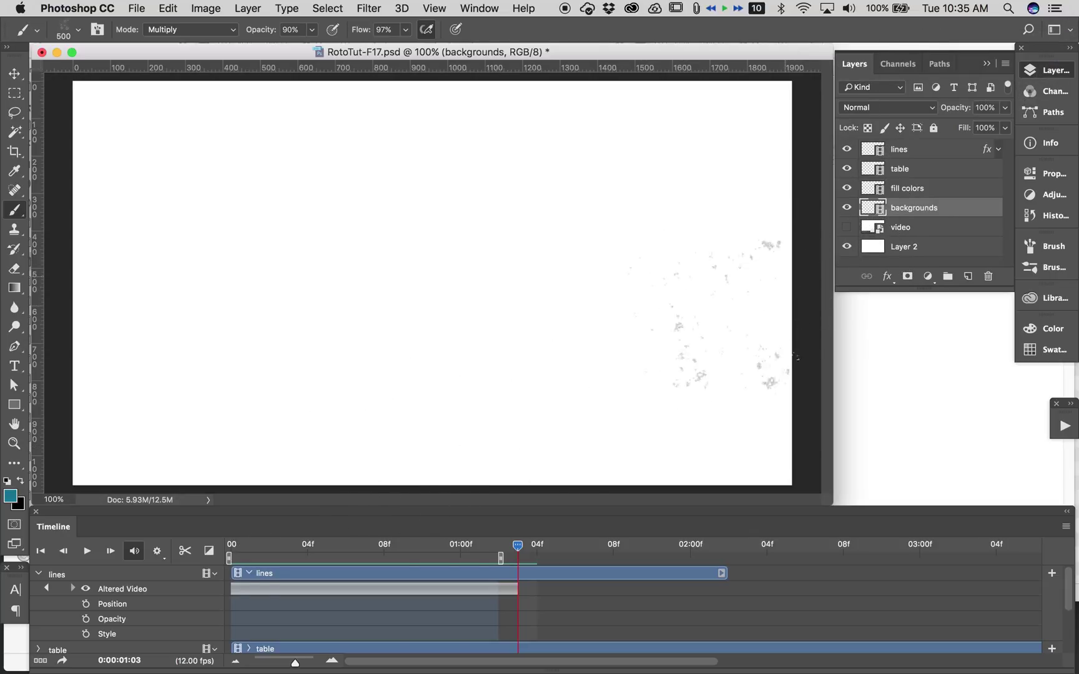
- Return to the first frame and play back the animation to check the painted backgrounds
drag(276, 551, 231, 550)
click(83, 551)
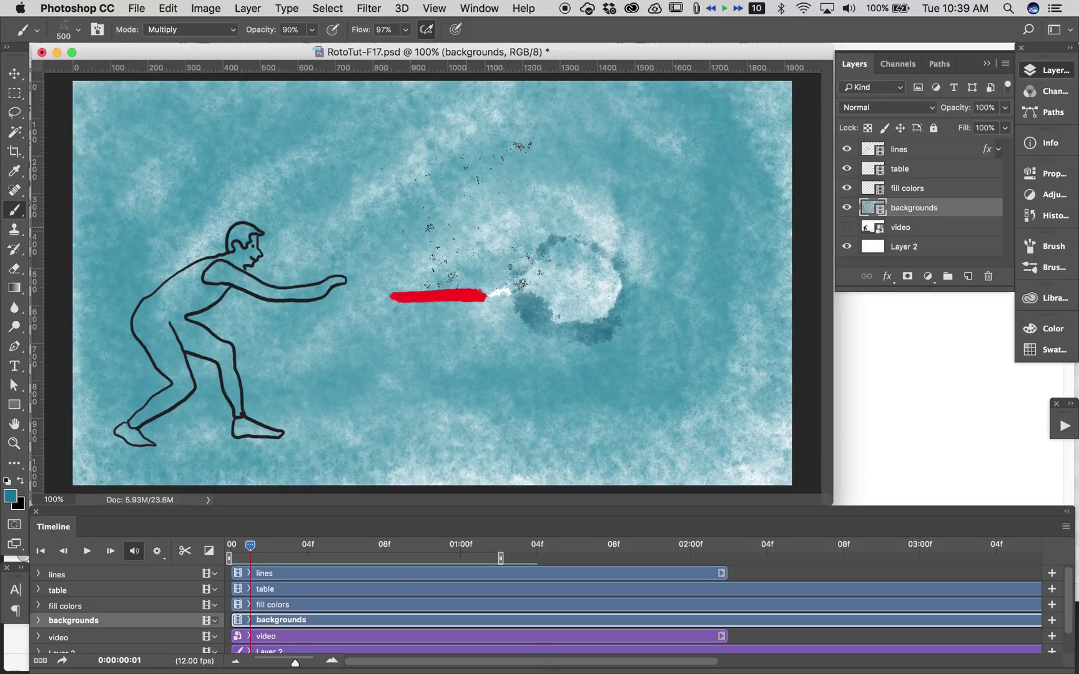
key(super+z)
- Add a Color Overlay layer style to the table layer, enlarging the layer list for more room
click(909, 194)
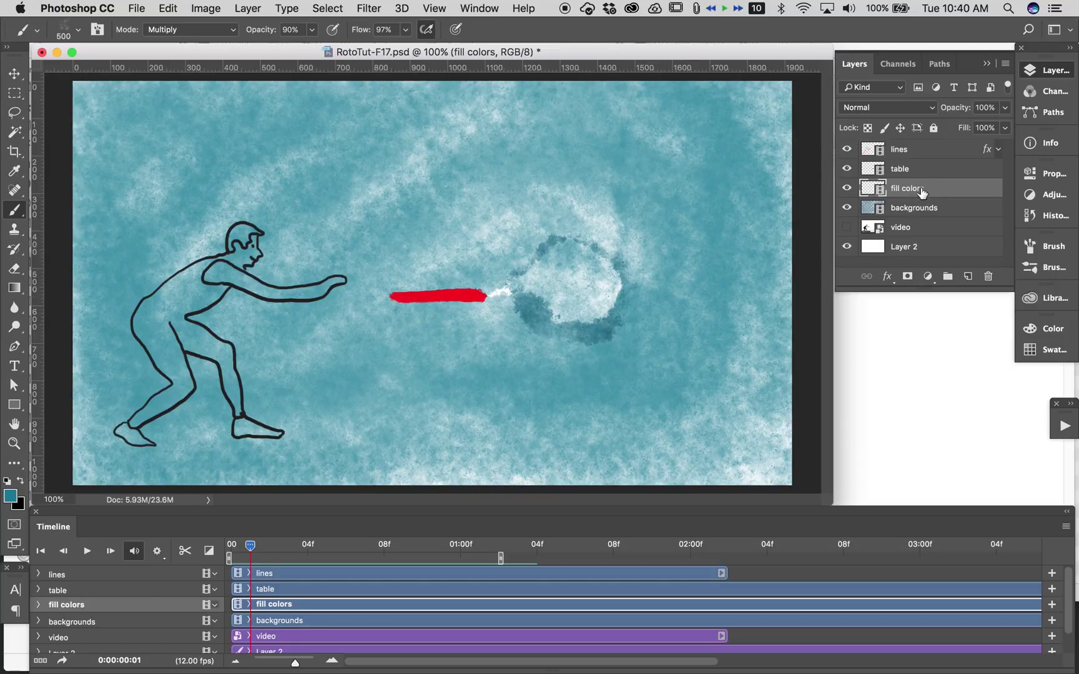
click(904, 169)
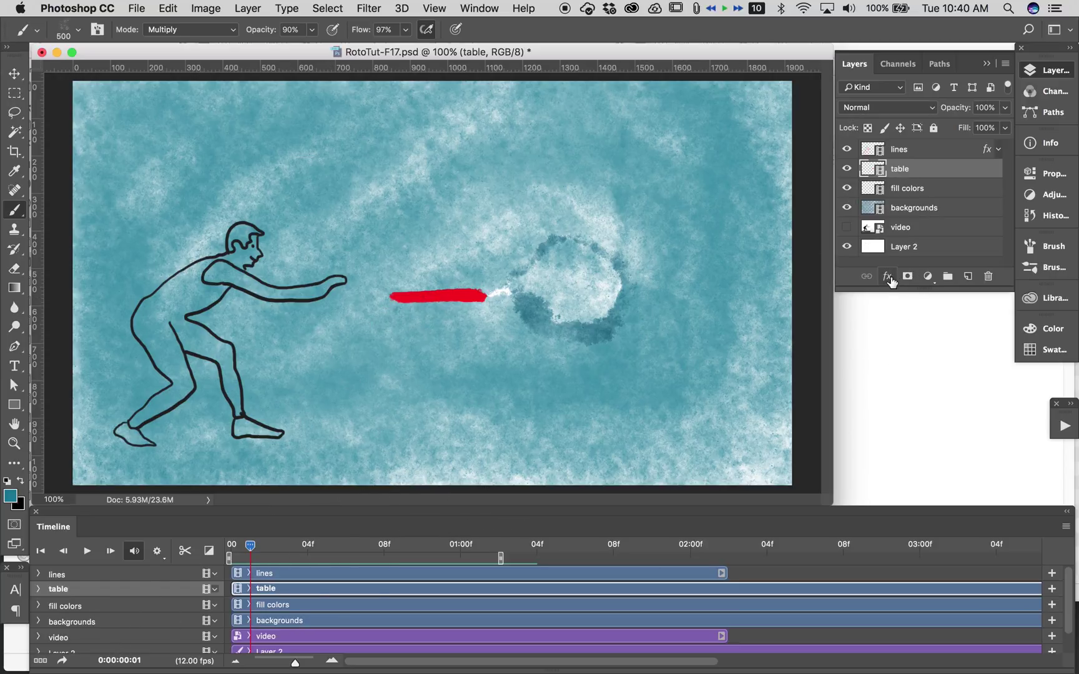
drag(889, 288, 887, 401)
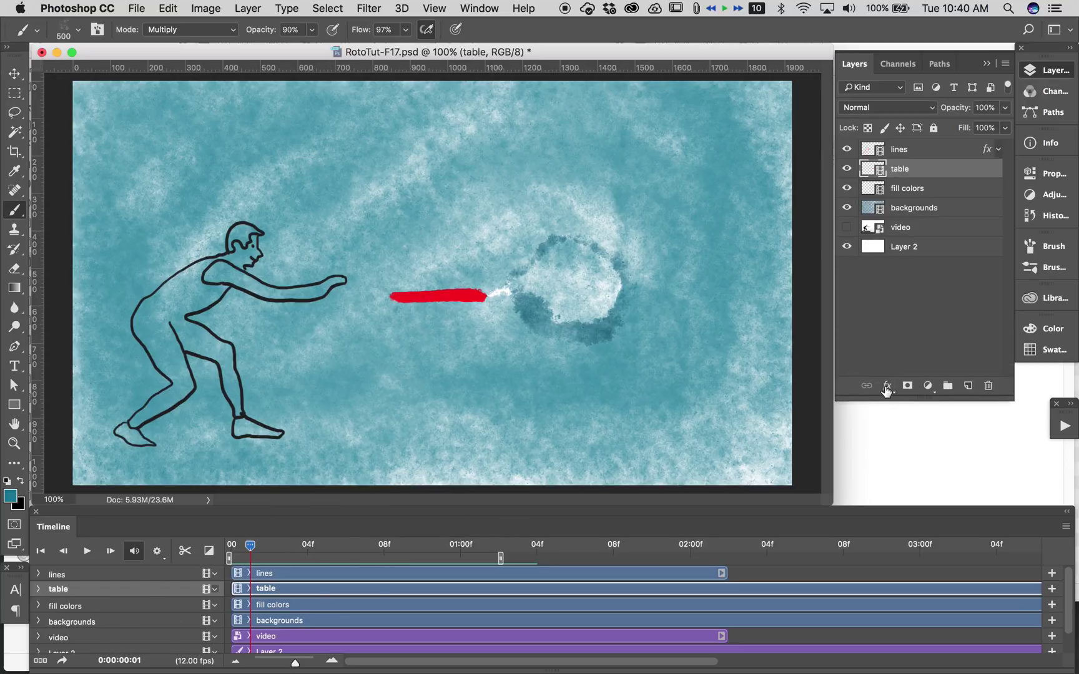
click(887, 387)
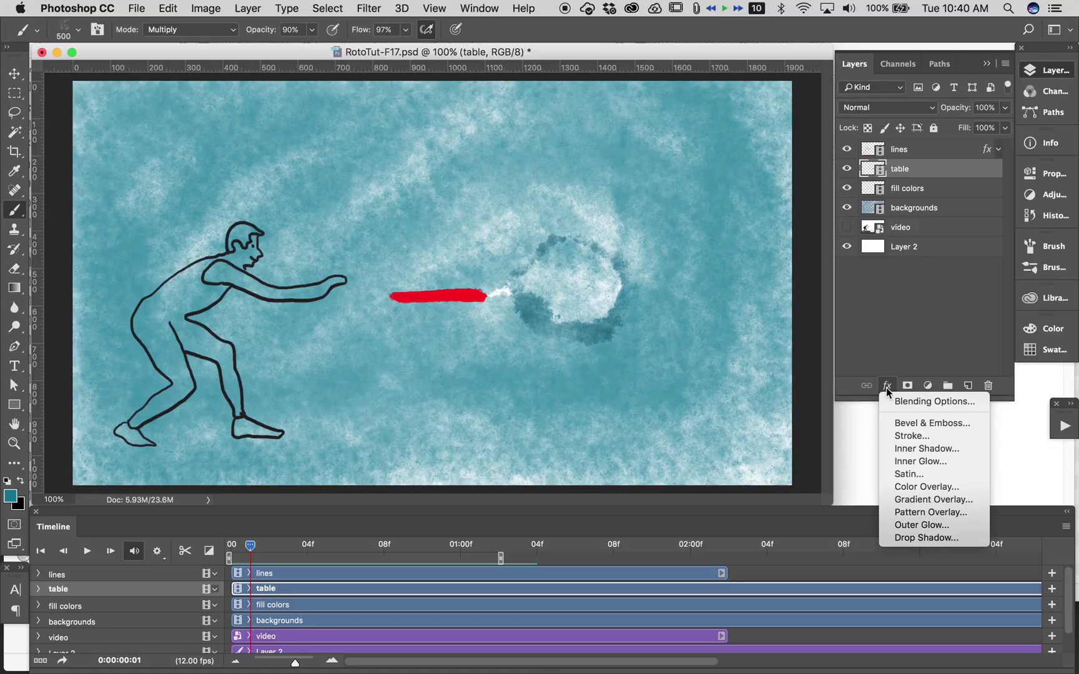
click(925, 486)
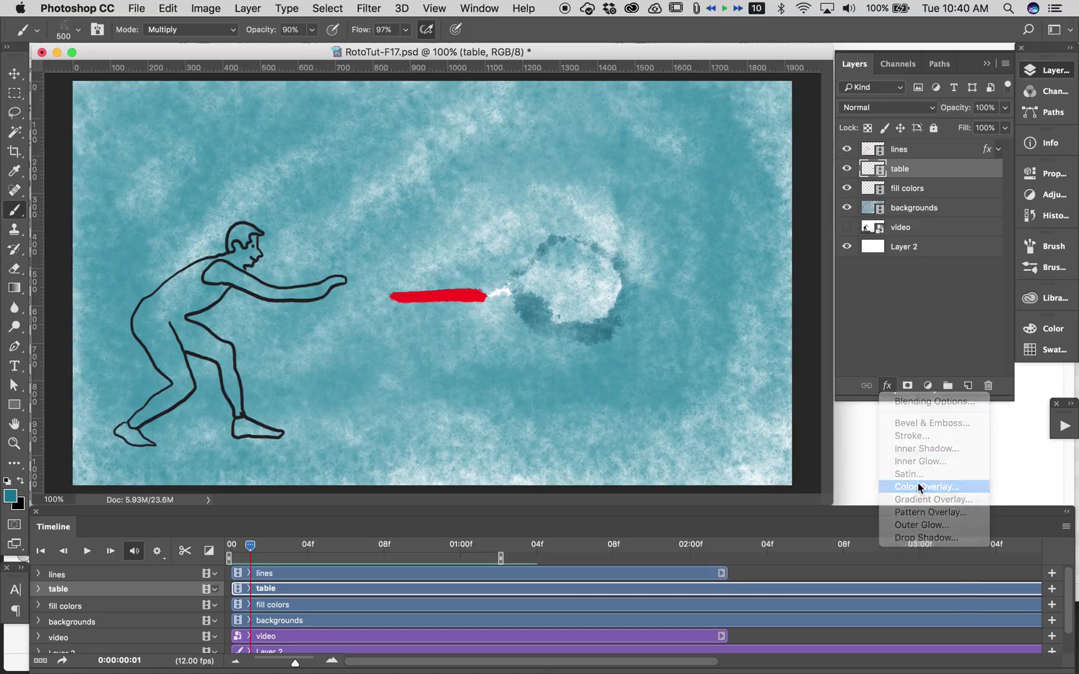
- Set the table layer's overlay color to a slightly darker orange-red with hue 11° and apply the style
click(785, 302)
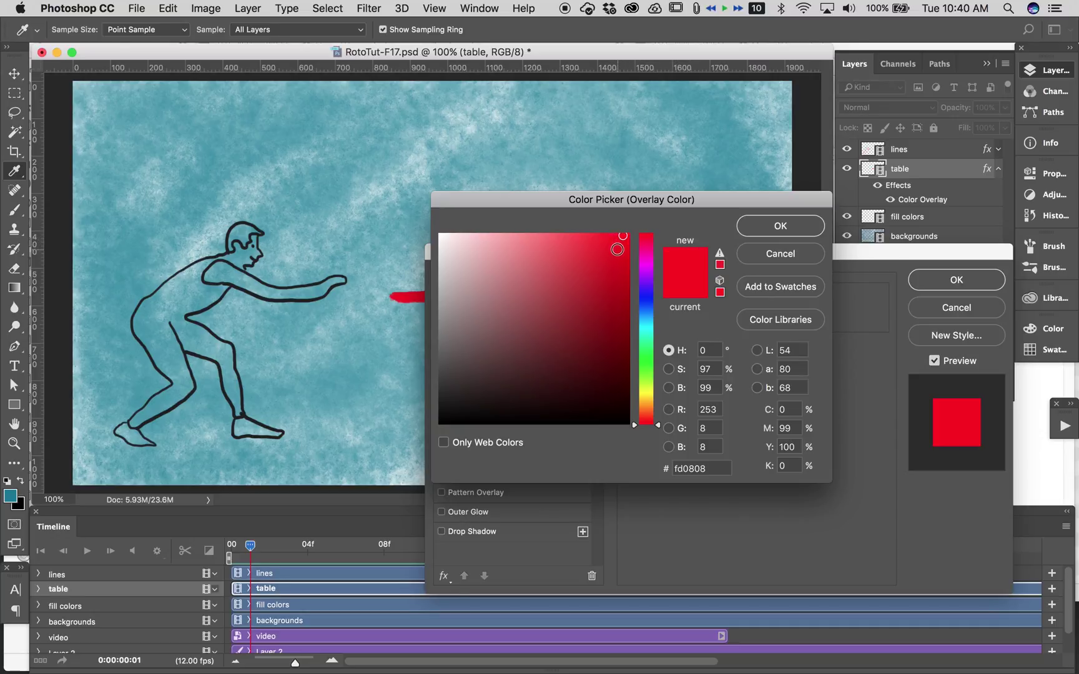
drag(657, 430, 657, 413)
drag(625, 272, 616, 276)
drag(669, 210, 799, 291)
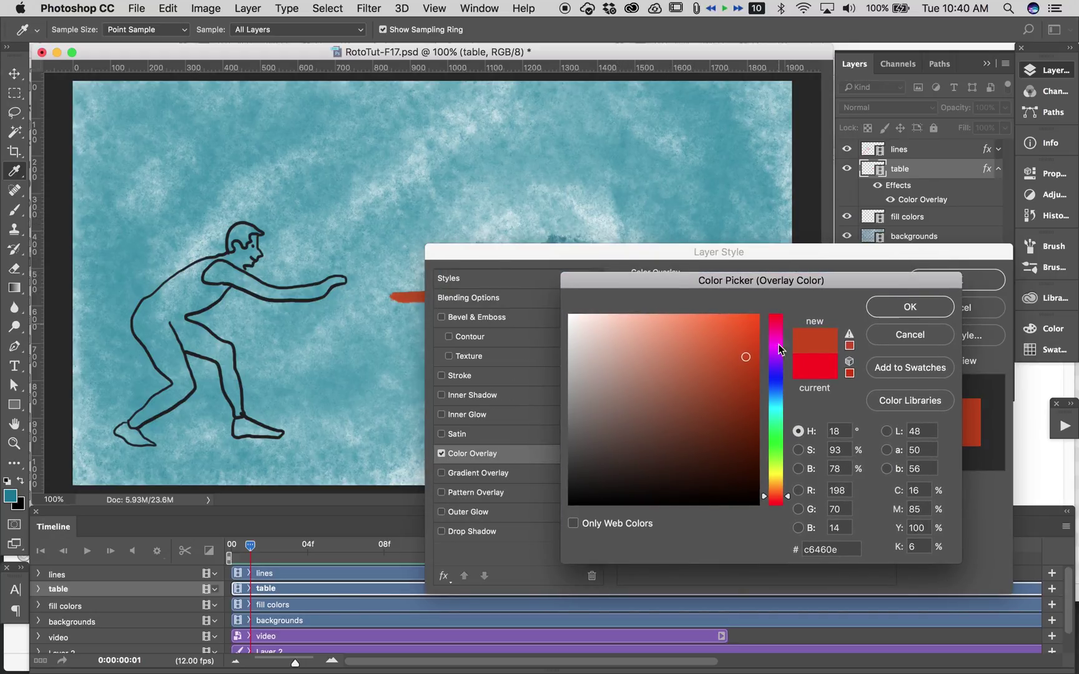
click(765, 500)
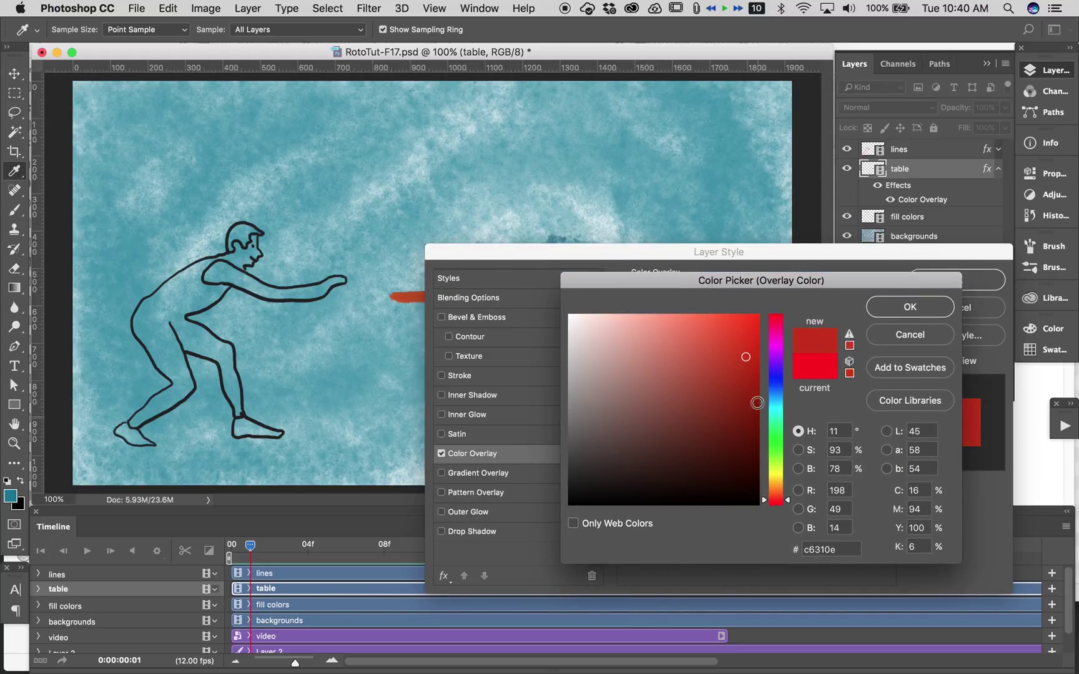
click(742, 347)
click(747, 344)
click(750, 335)
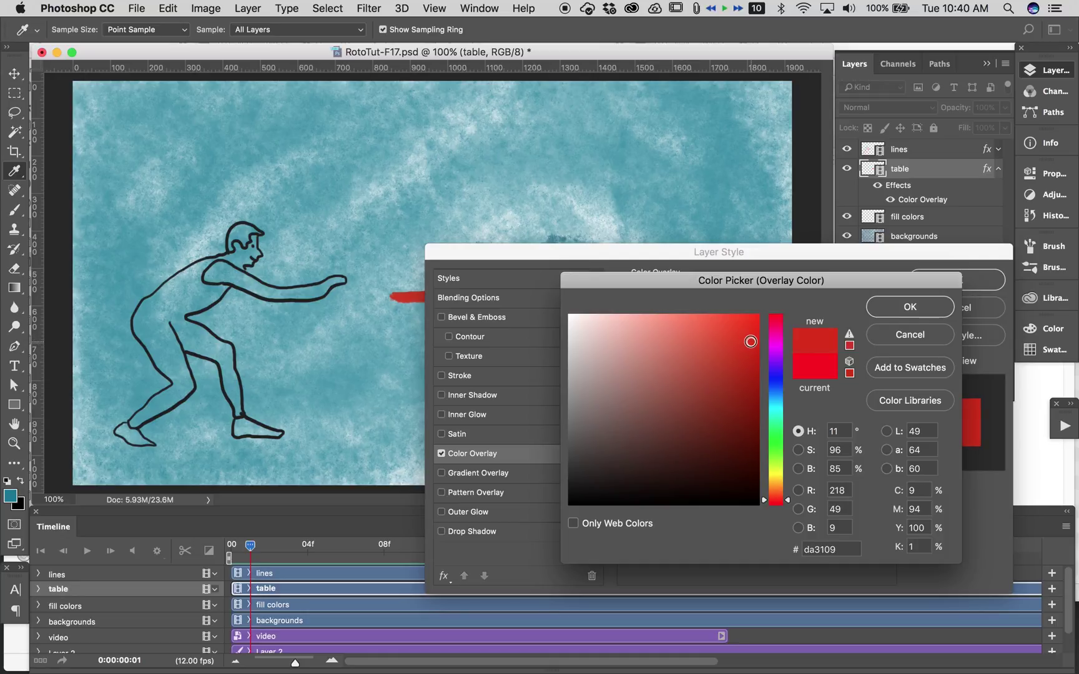
click(752, 335)
click(907, 307)
click(933, 279)
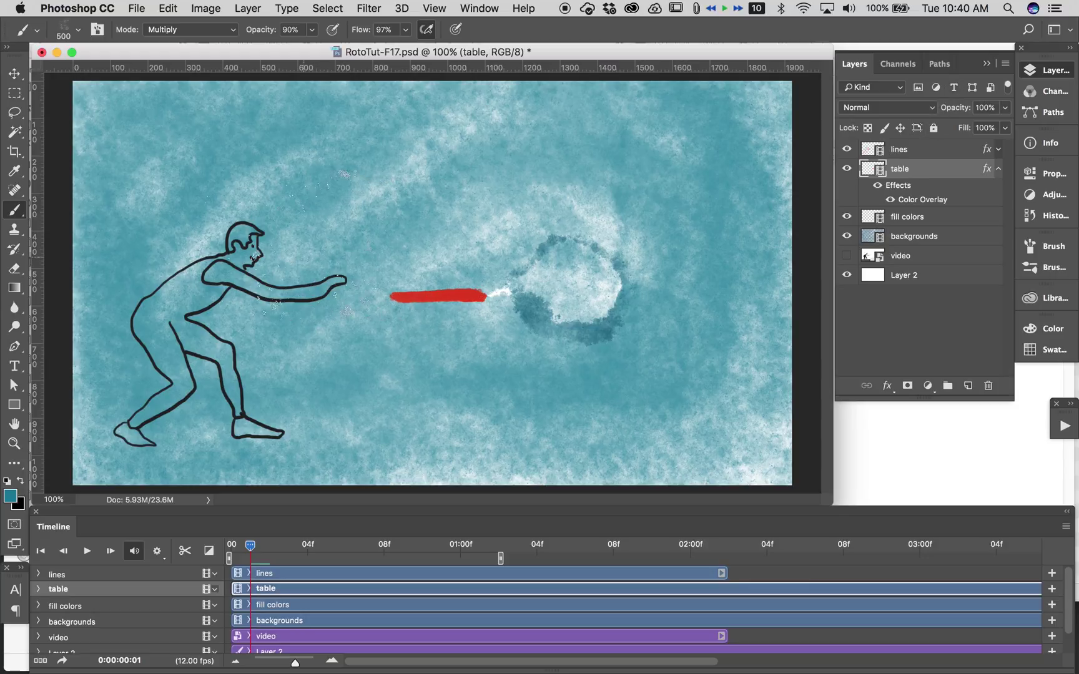
- Make fill colors the active layer, collapse the table layer's effects, and choose the Kyle's Paintbox - Gouache Round Variable brush preset
click(243, 220)
click(909, 221)
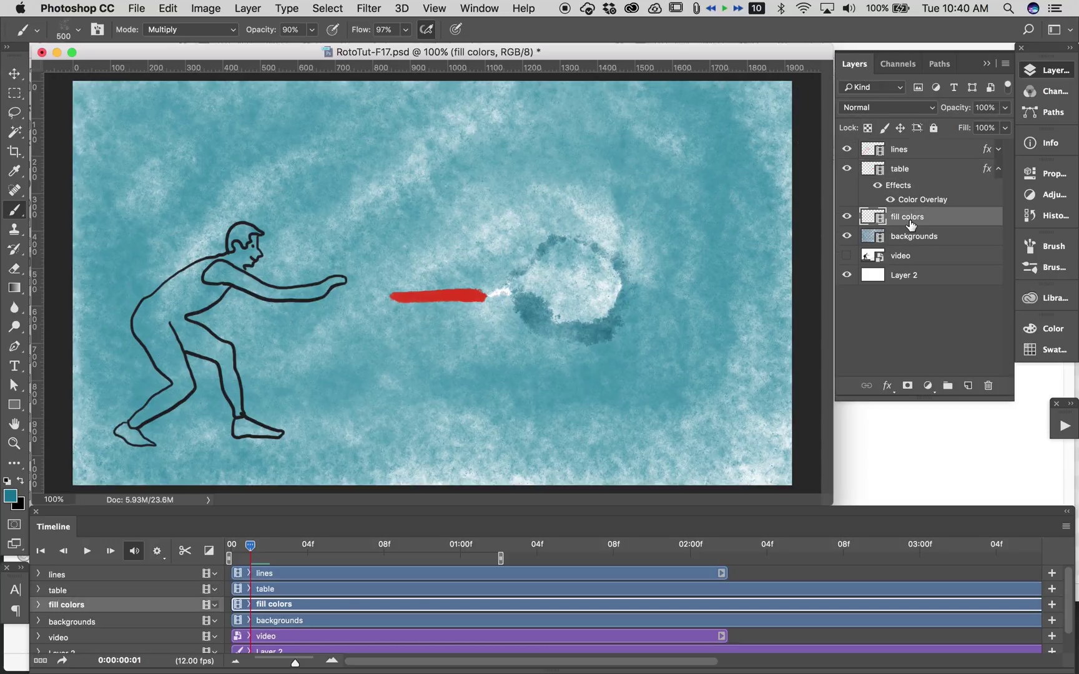
click(994, 171)
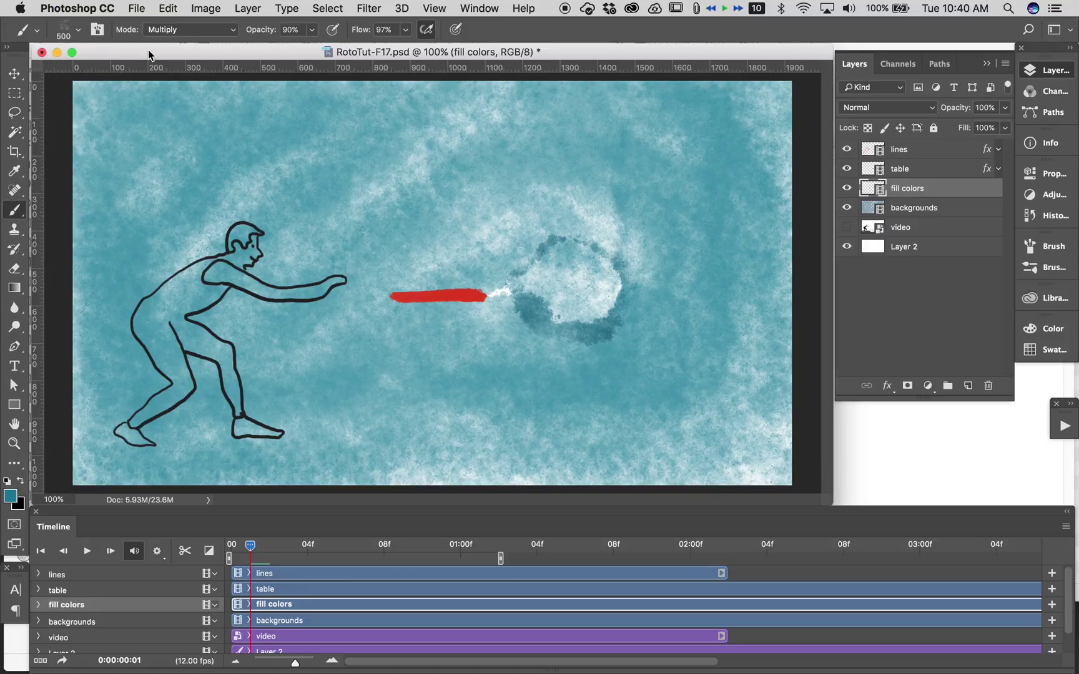
click(28, 28)
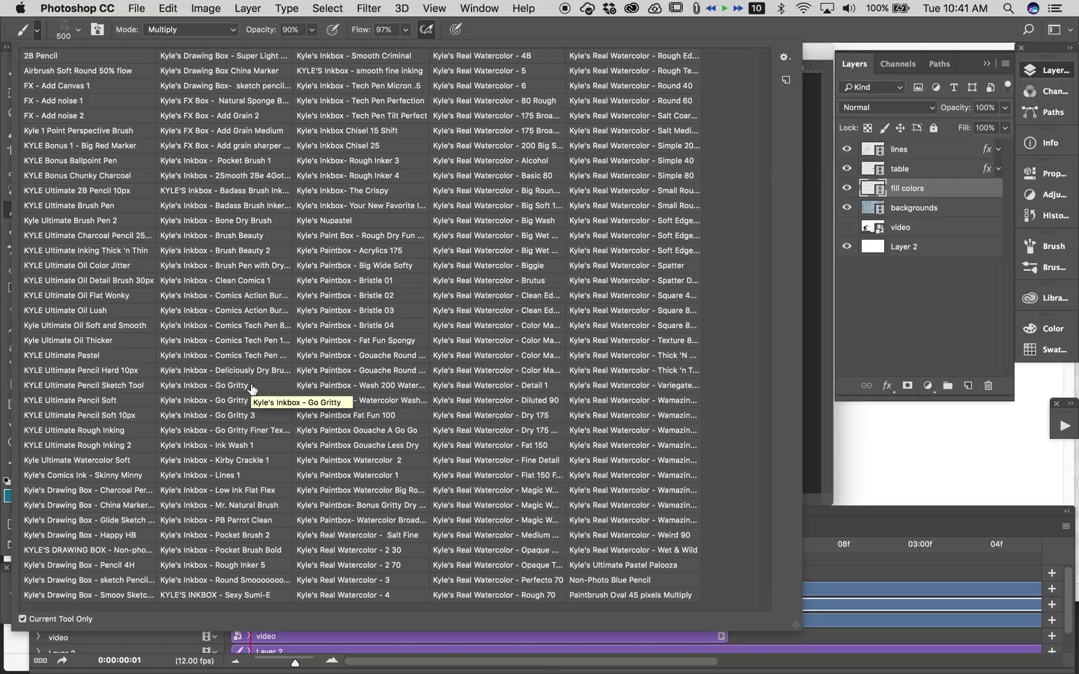
click(369, 373)
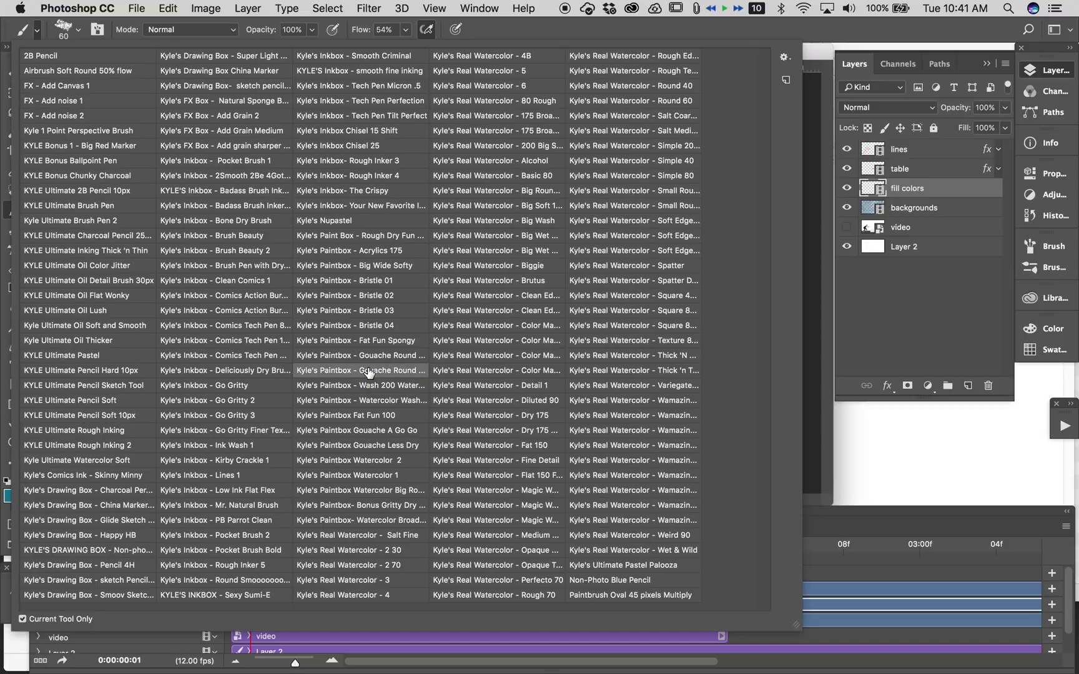
key(Return)
- Set the foreground color to the pale cream f9f9e4
click(10, 497)
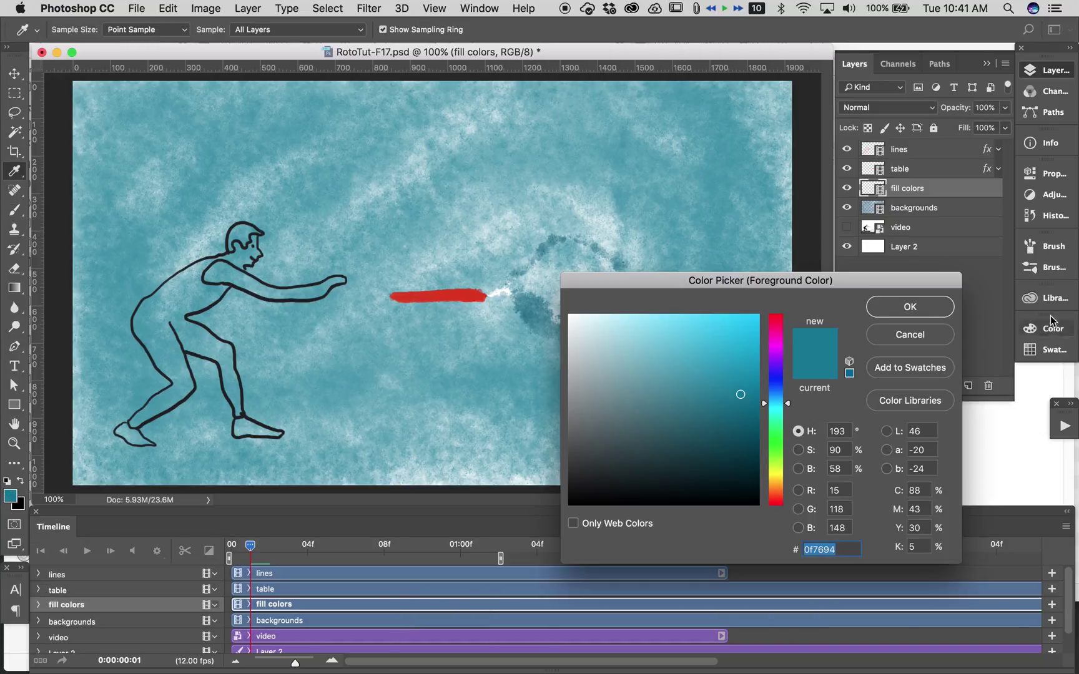
drag(570, 320, 566, 310)
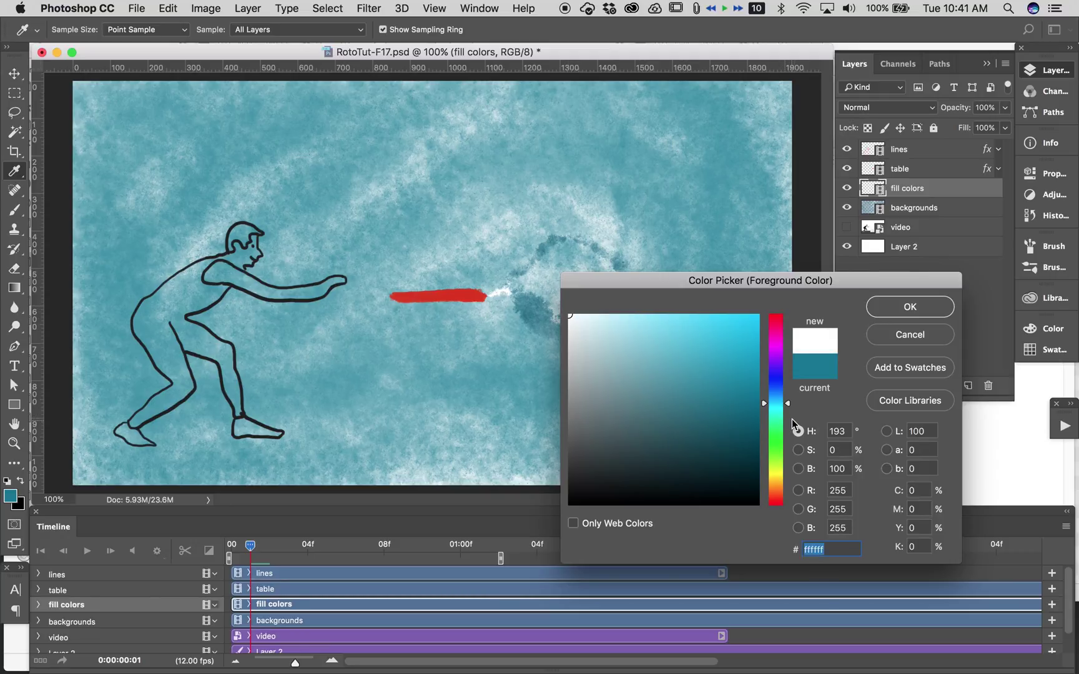
drag(788, 406, 785, 469)
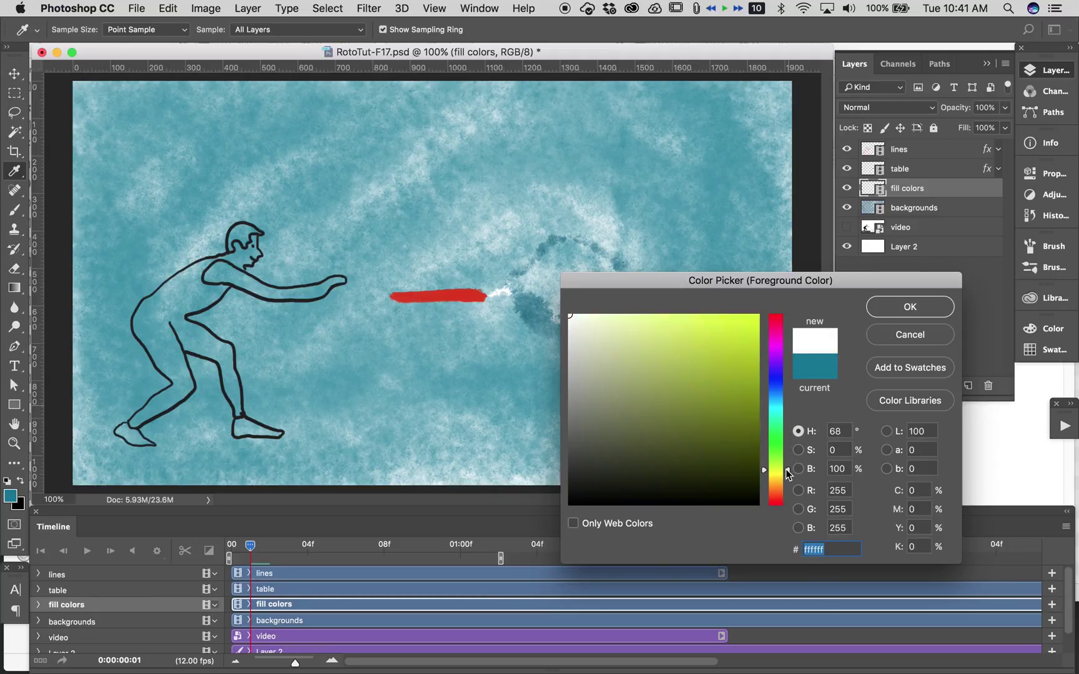
click(573, 324)
click(572, 327)
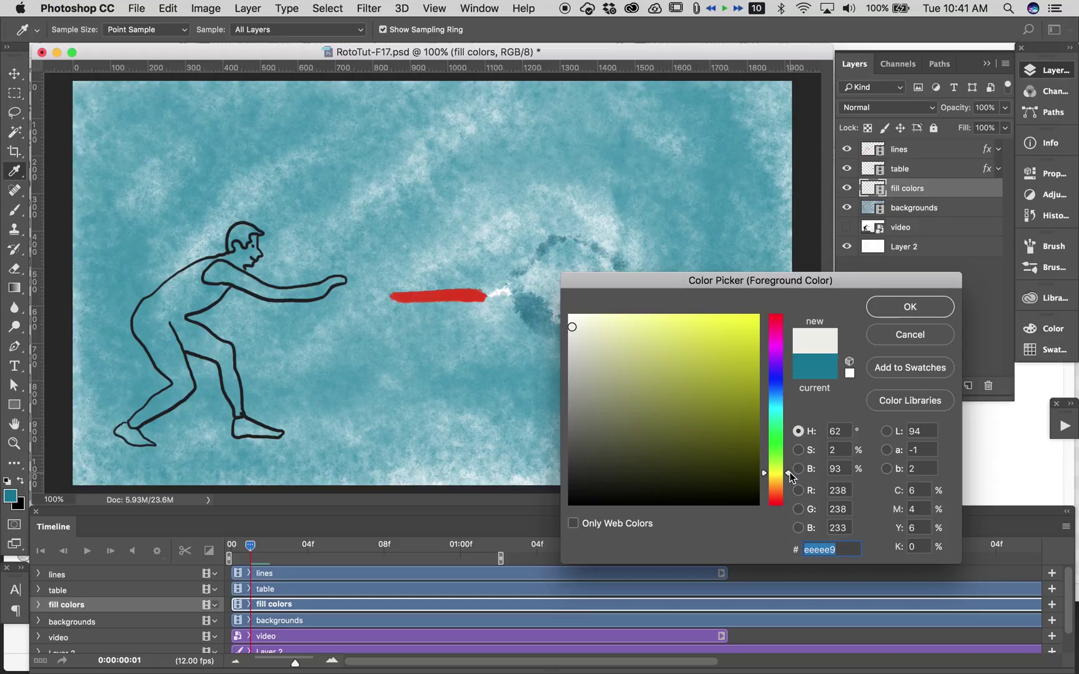
click(580, 318)
click(587, 320)
click(588, 320)
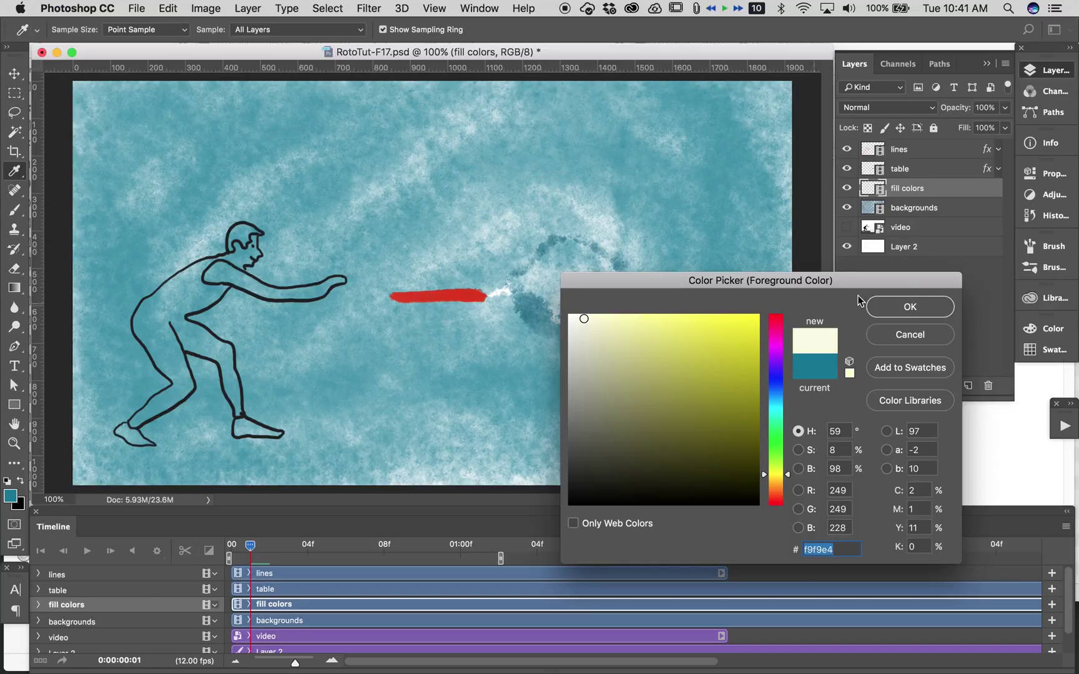
click(908, 301)
- Paint the figure's clothing cream frame by frame on the fill colors layer, keeping head, arms and feet unpainted
key(b)
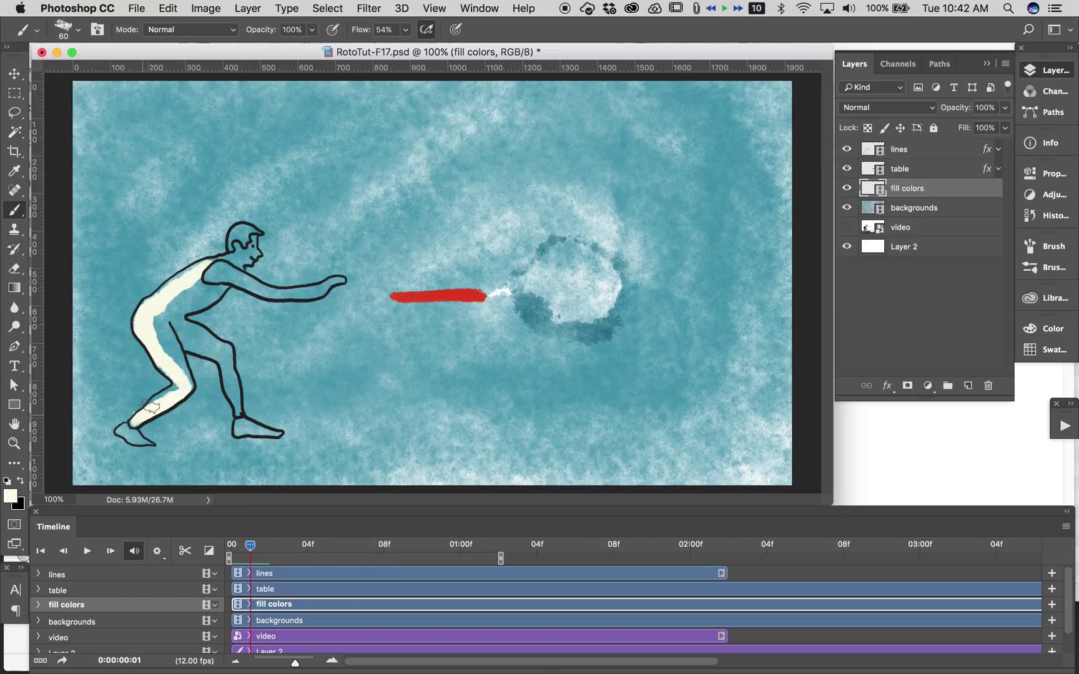
mouse_move(187, 300)
mouse_down()
mouse_move(256, 412)
mouse_move(228, 331)
mouse_up()
key(Right)
drag(172, 399, 246, 288)
key(Right)
mouse_move(206, 362)
mouse_down()
mouse_move(292, 306)
mouse_move(368, 188)
mouse_up()
key(Right)
key(Right)
mouse_move(375, 244)
mouse_down()
mouse_move(387, 169)
mouse_move(399, 225)
mouse_move(424, 163)
mouse_move(493, 200)
mouse_move(512, 256)
mouse_up()
click(932, 494)
key(Right)
key(Right)
key(Right)
key(Right)
mouse_move(493, 150)
mouse_down()
mouse_move(550, 240)
mouse_move(575, 350)
mouse_up()
key(Right)
key(Right)
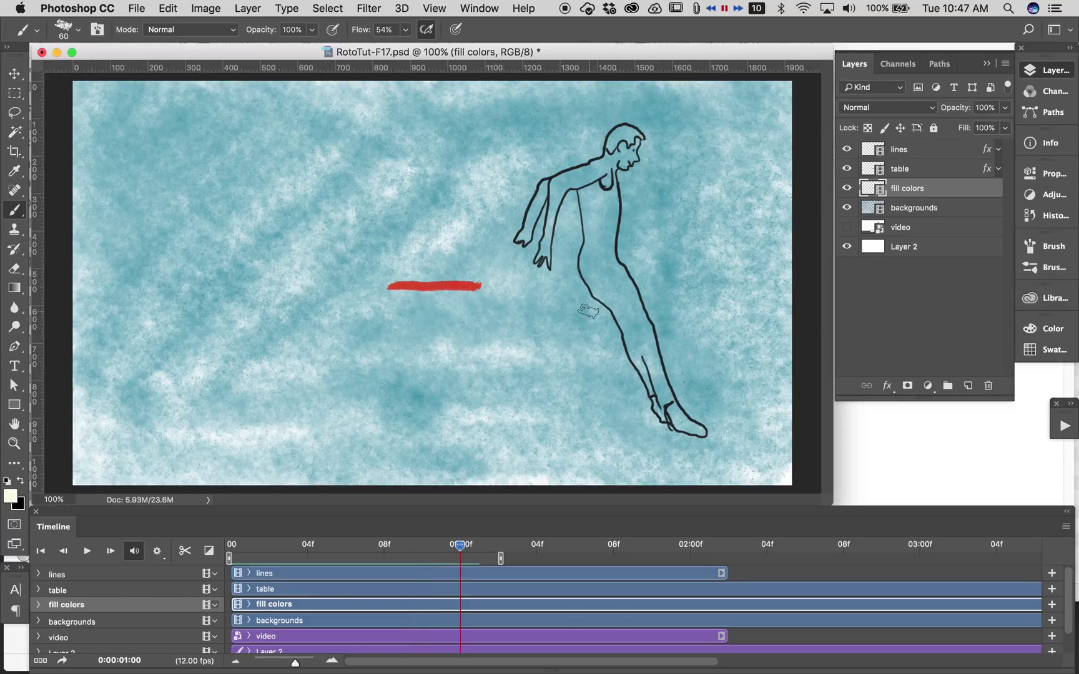
key(Right)
- Play back the painted animation and return the playhead to the first frame
key(space)
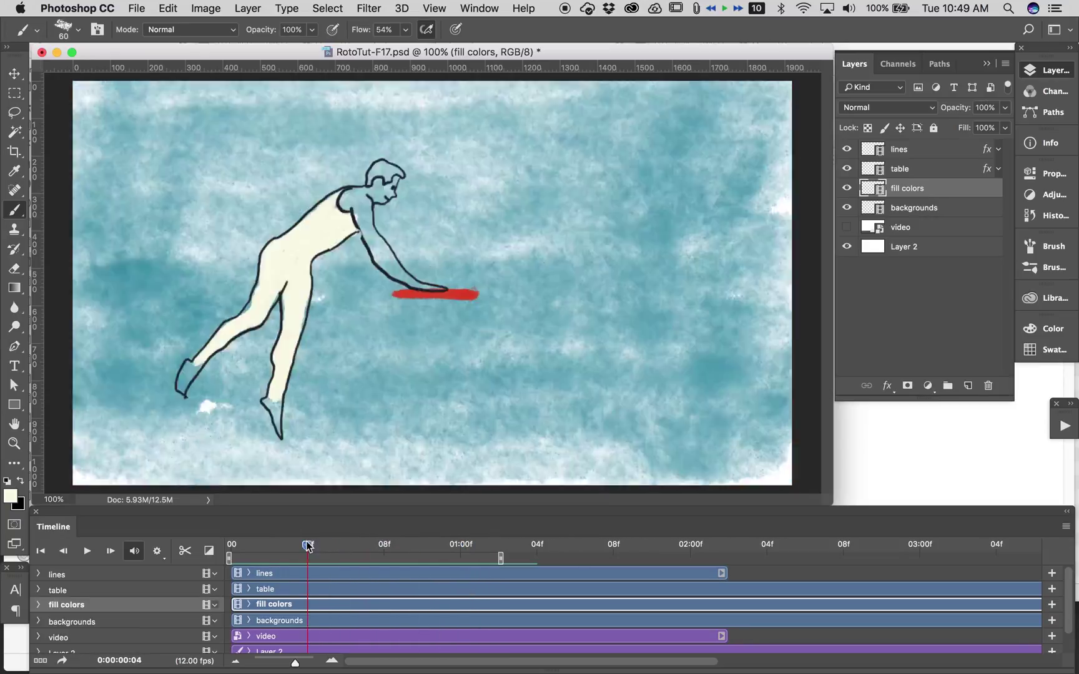
drag(308, 547, 219, 550)
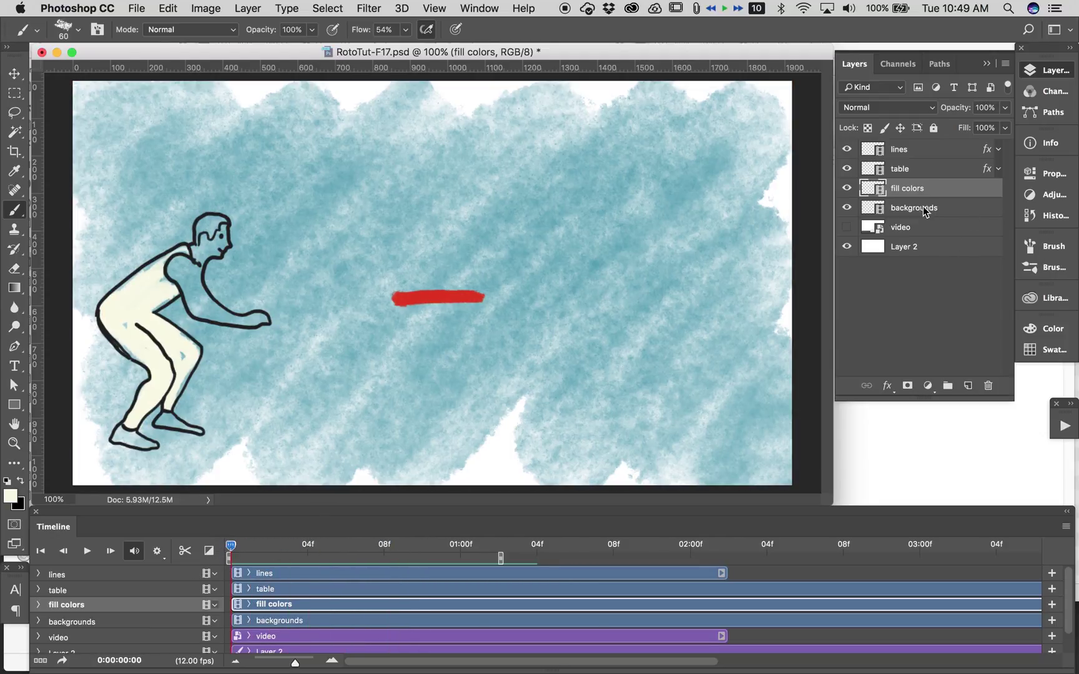
- Add a Color Overlay layer style in dark gray 494948 to the fill colors layer
click(888, 386)
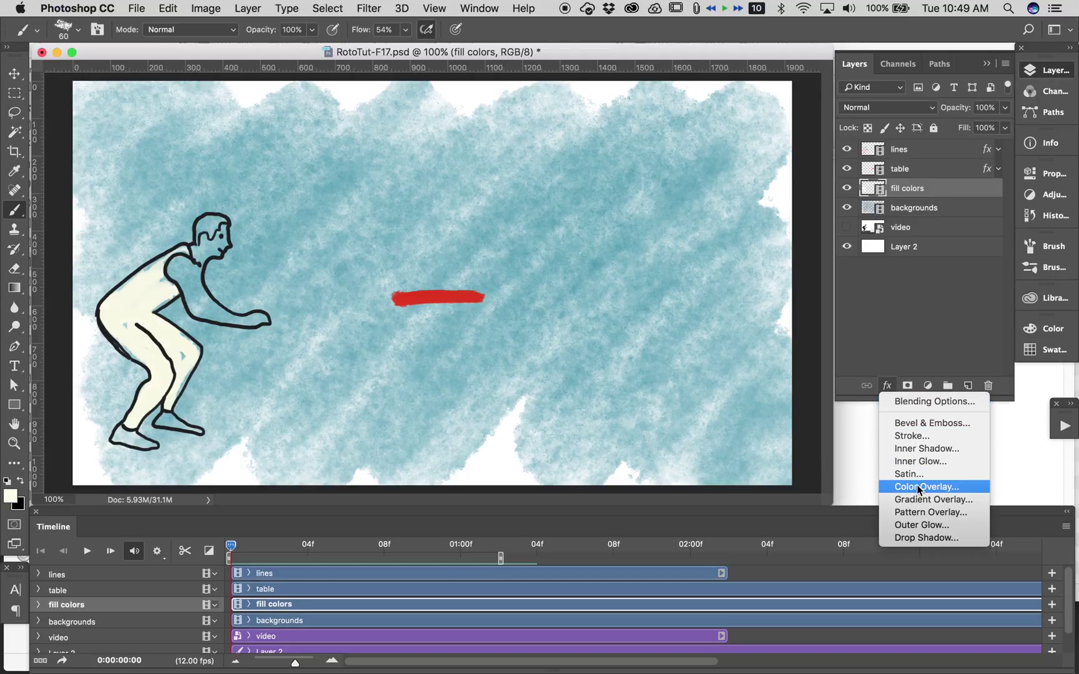
click(934, 487)
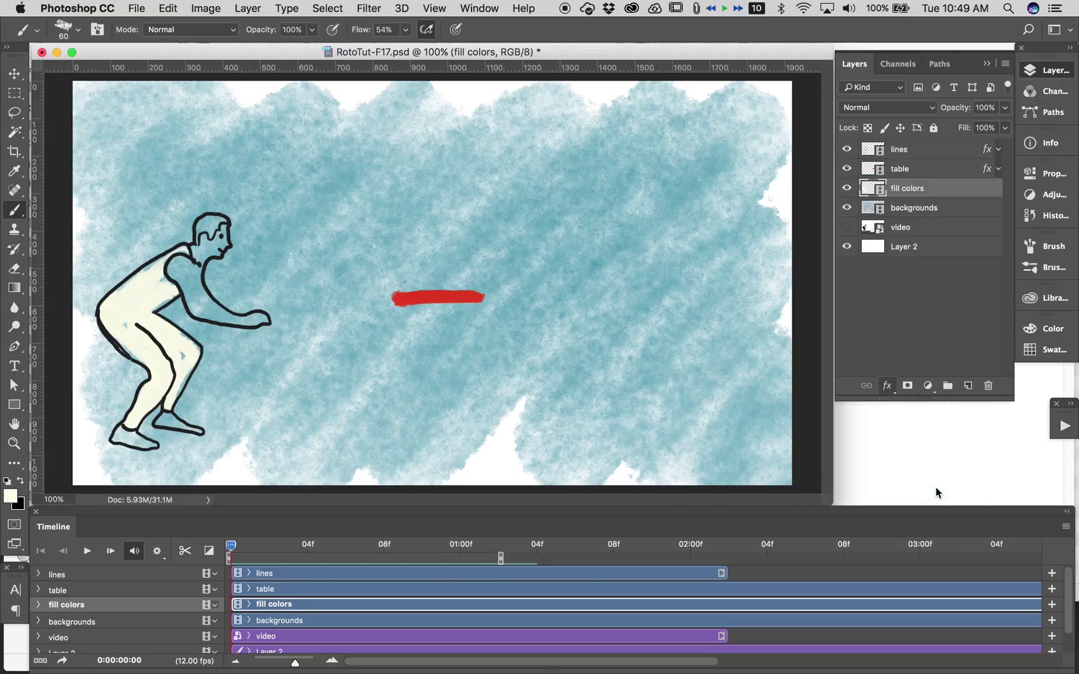
click(784, 302)
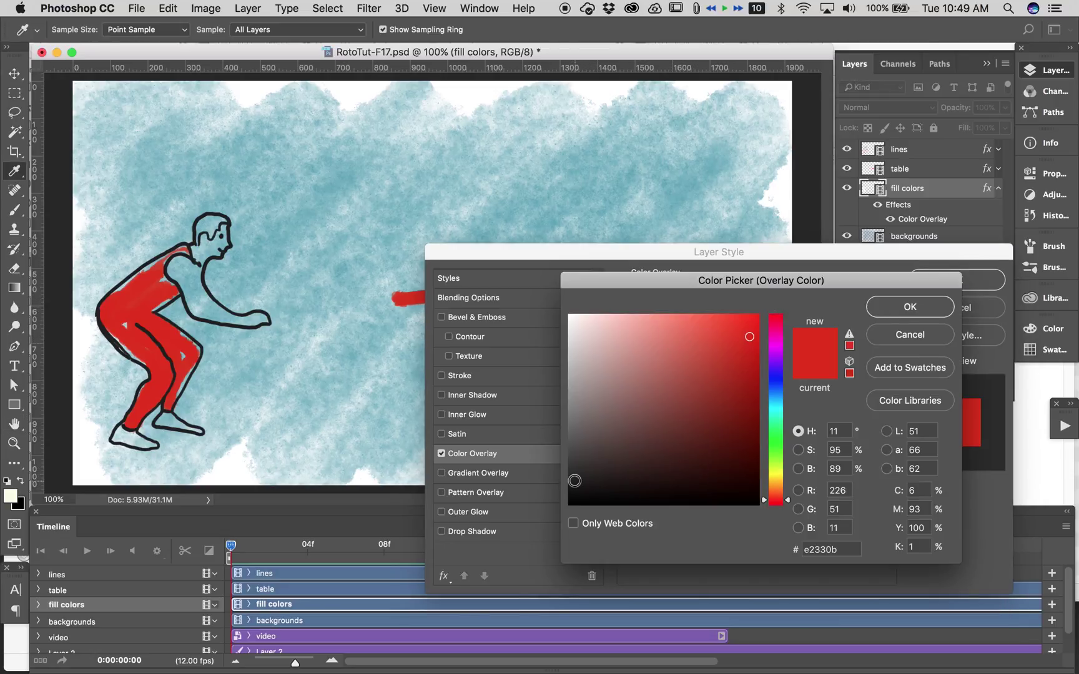
click(577, 488)
drag(577, 489, 570, 450)
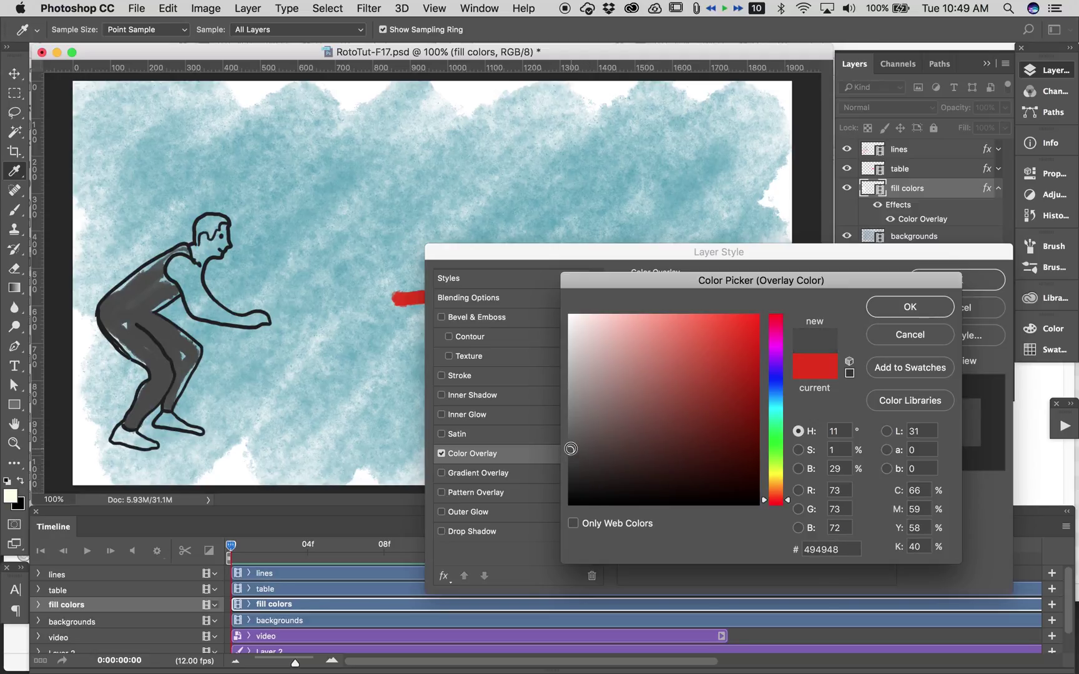
click(906, 305)
click(954, 280)
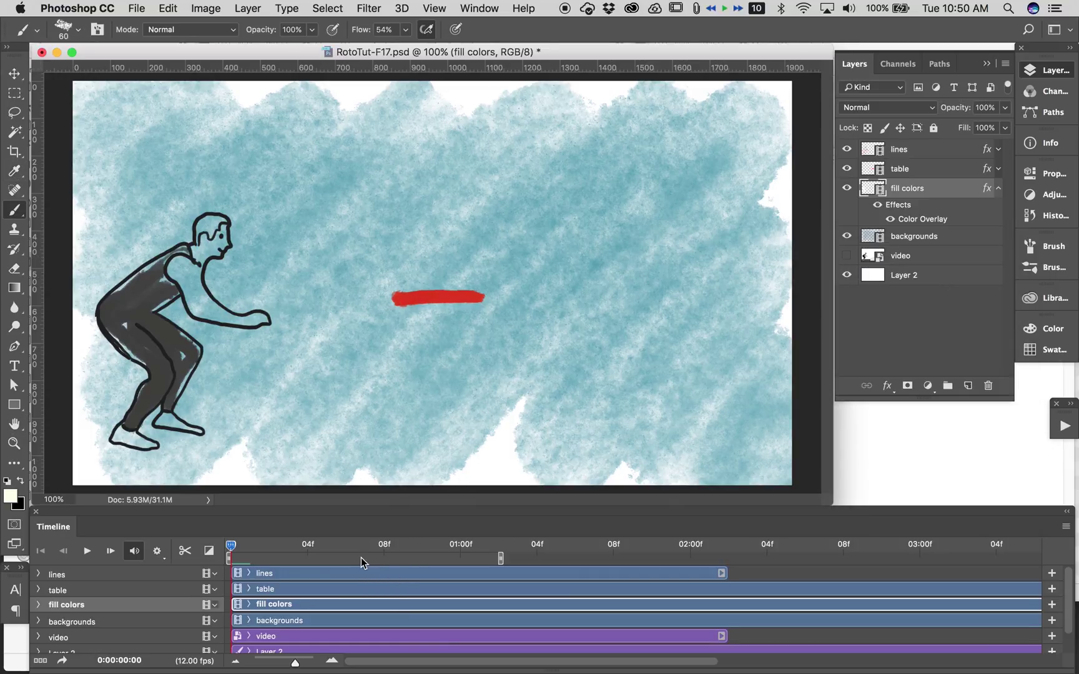
- Preview the first frames of the animation with the gray clothing overlay
click(87, 551)
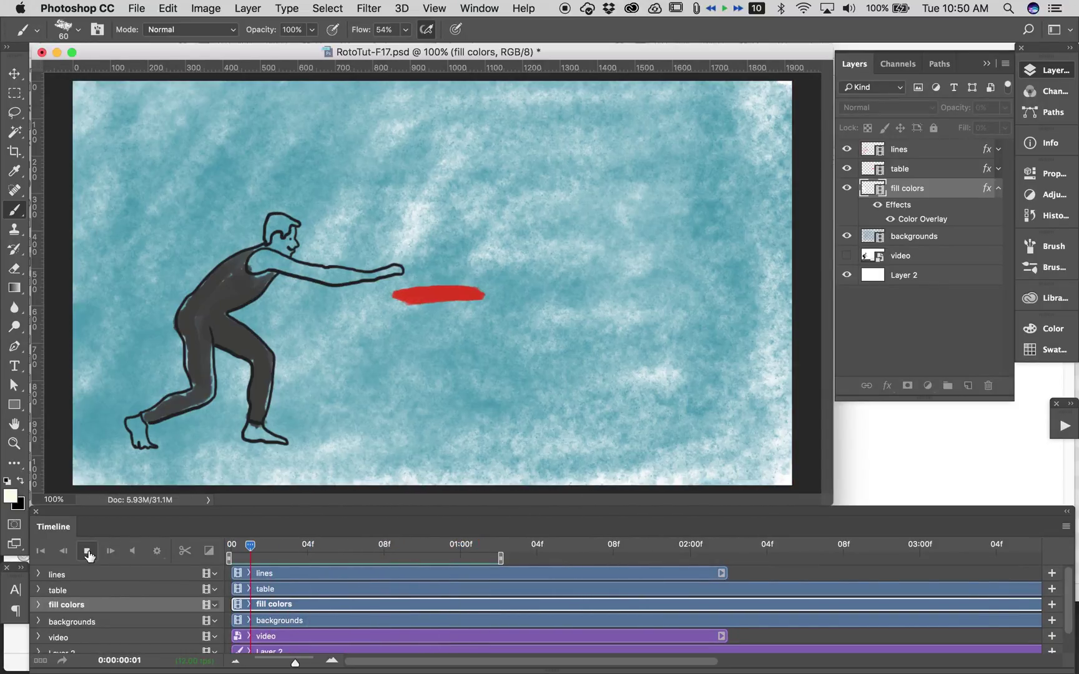
click(87, 553)
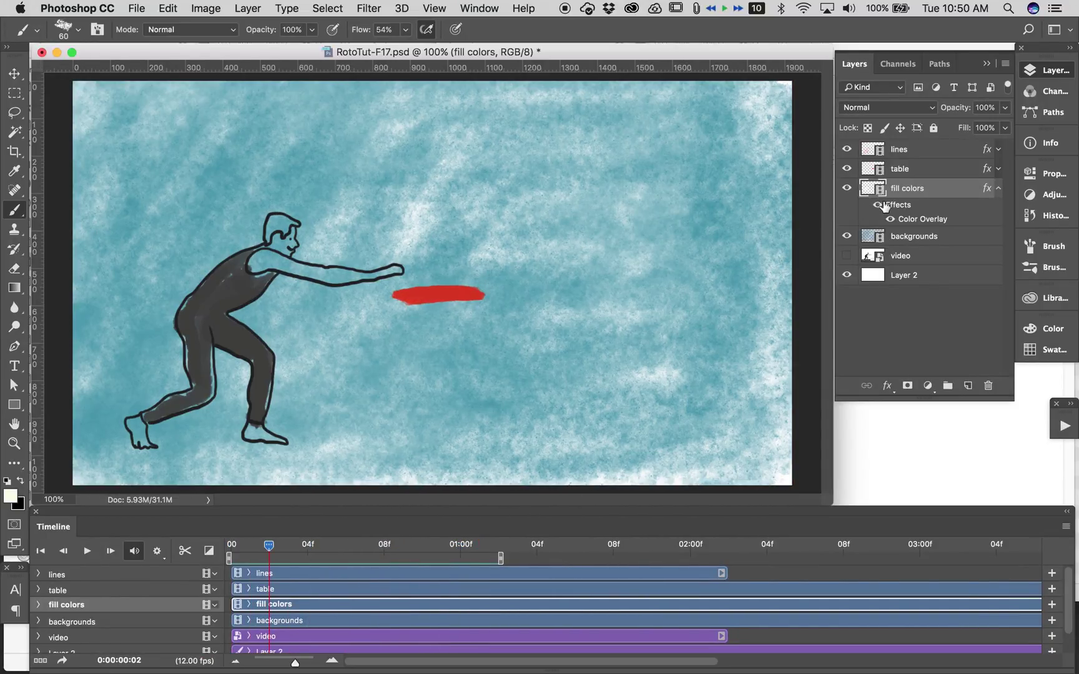
key(Delete)
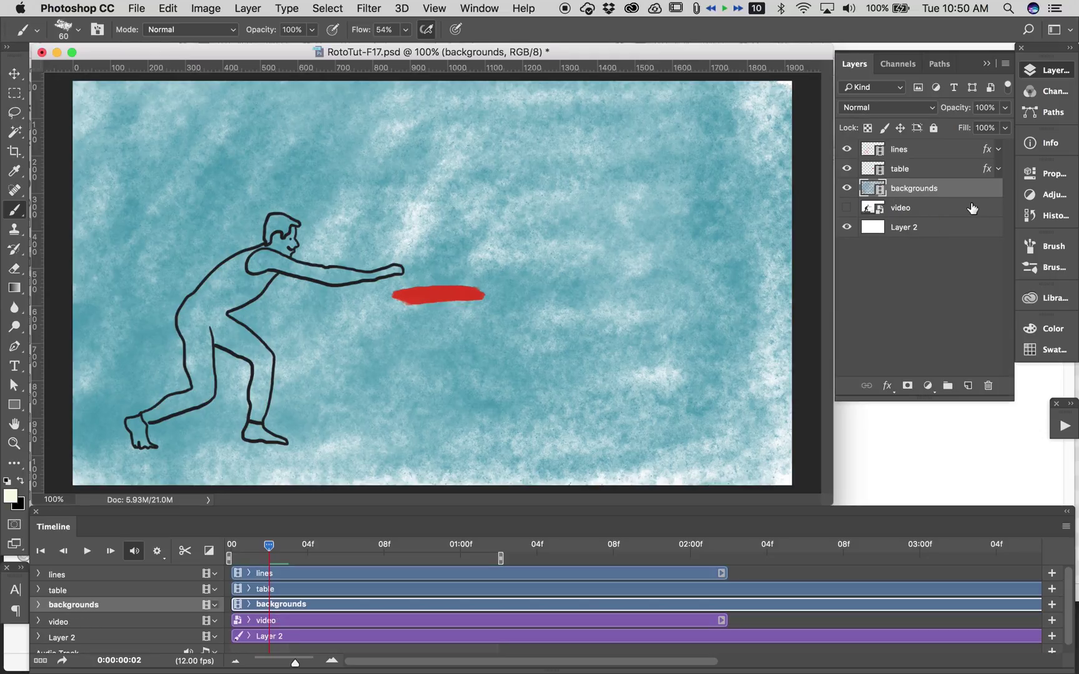
key(super+z)
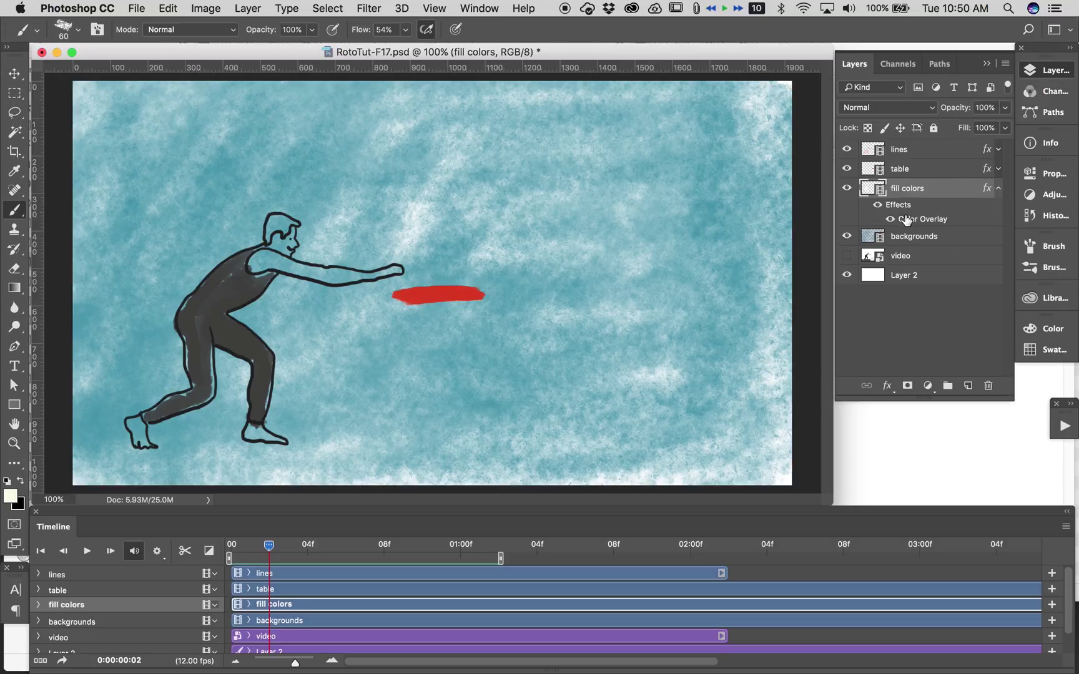
key(super+z)
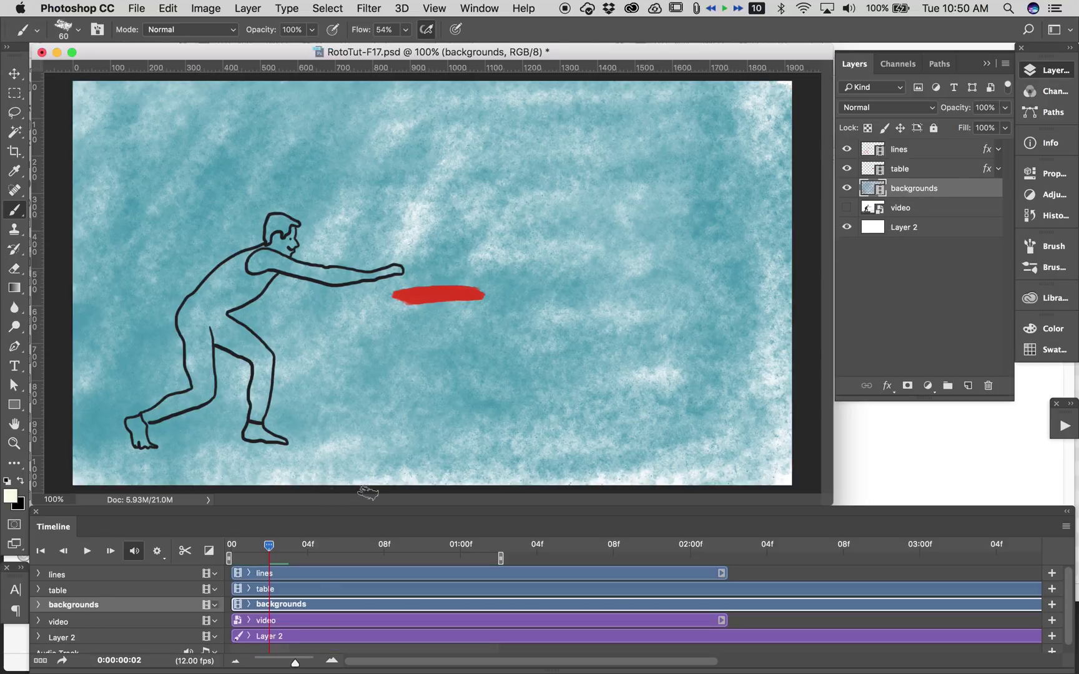
key(super+z)
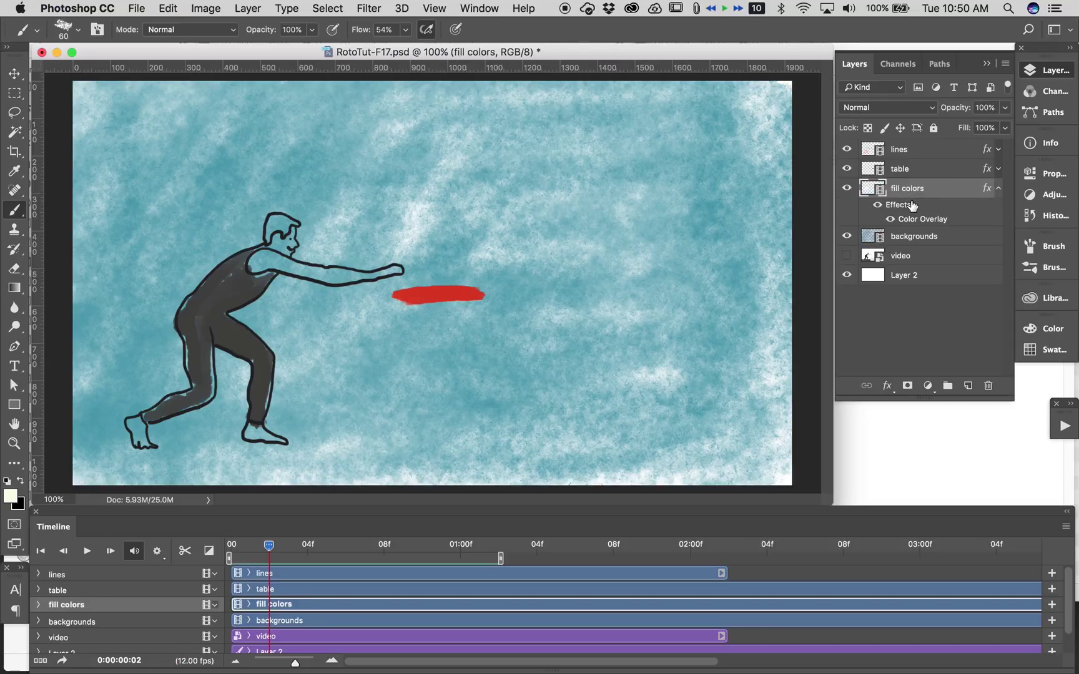
- Hide the fill colors layer's effects and collapse its effects list
click(878, 205)
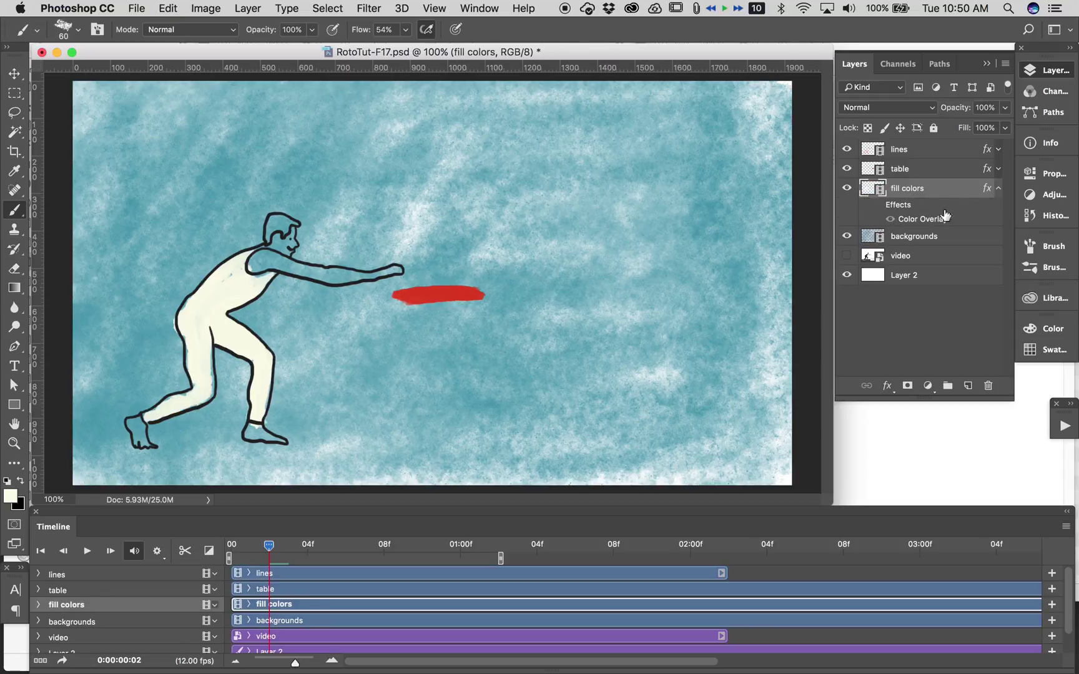
click(1000, 188)
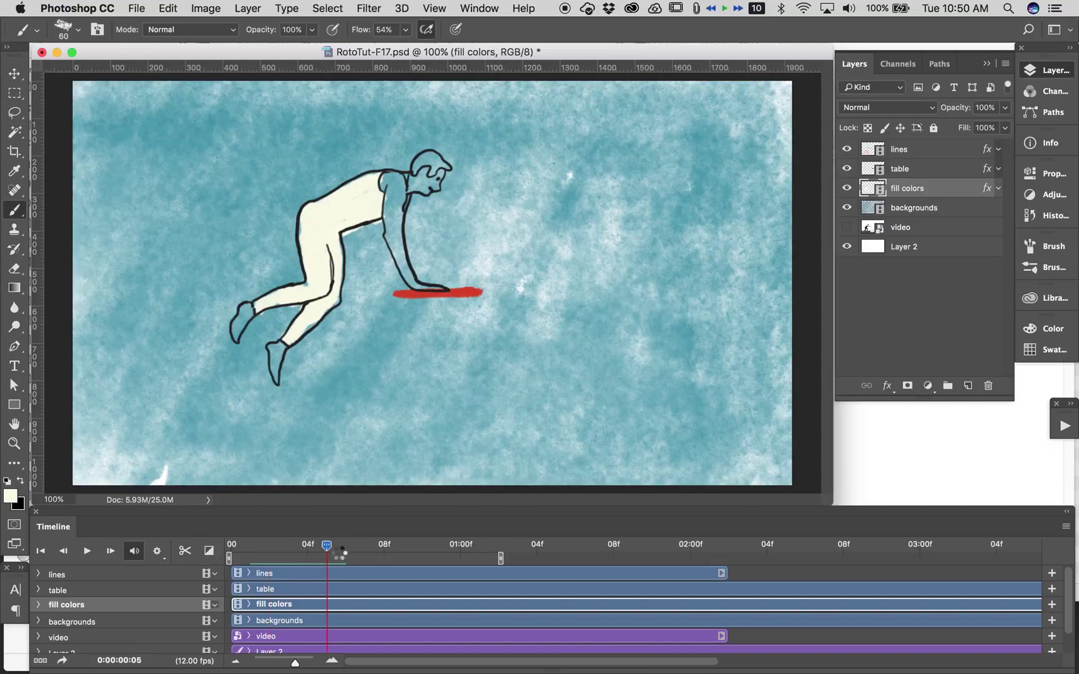
- Scrub through the timeline to 0:00:01:02 and play the animation with the cream clothing
drag(425, 565, 497, 563)
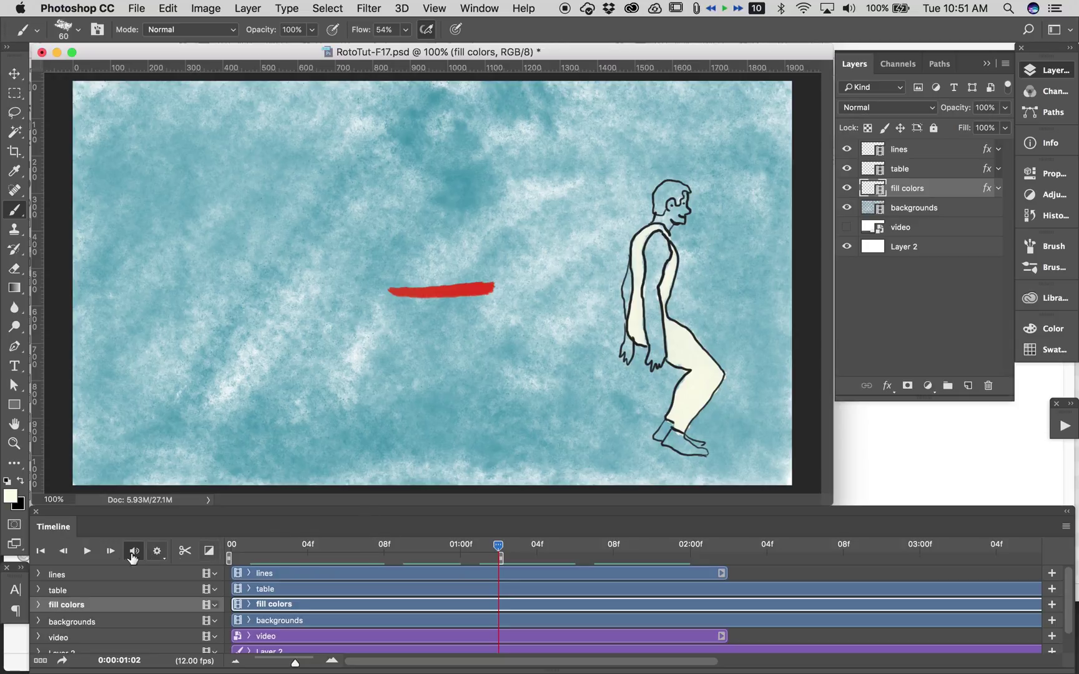
click(87, 552)
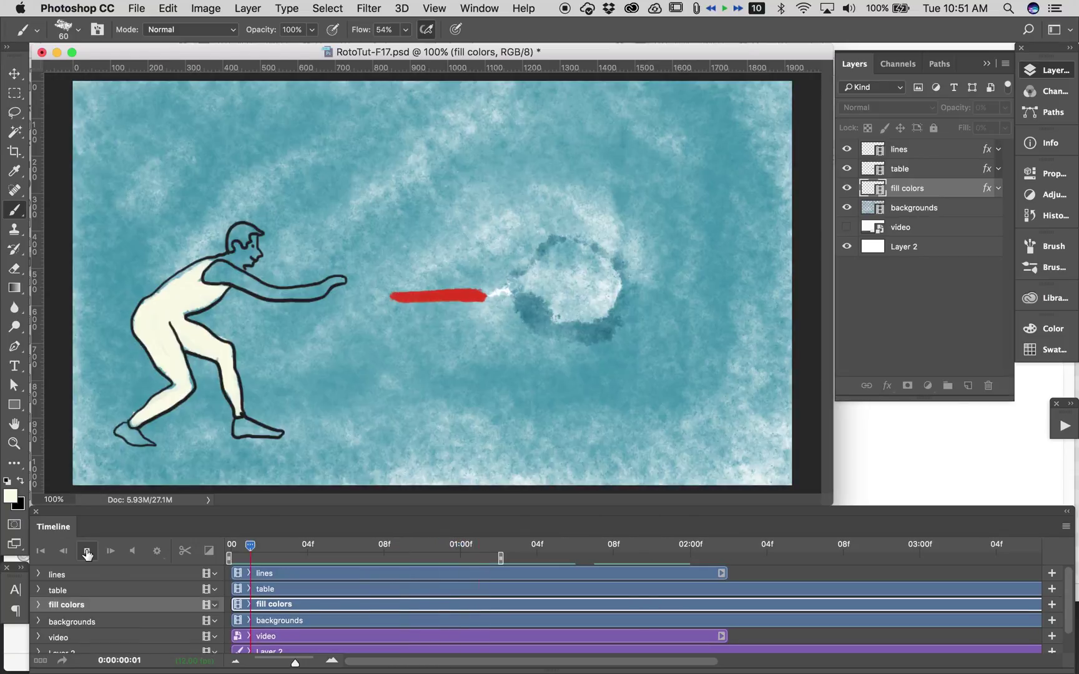